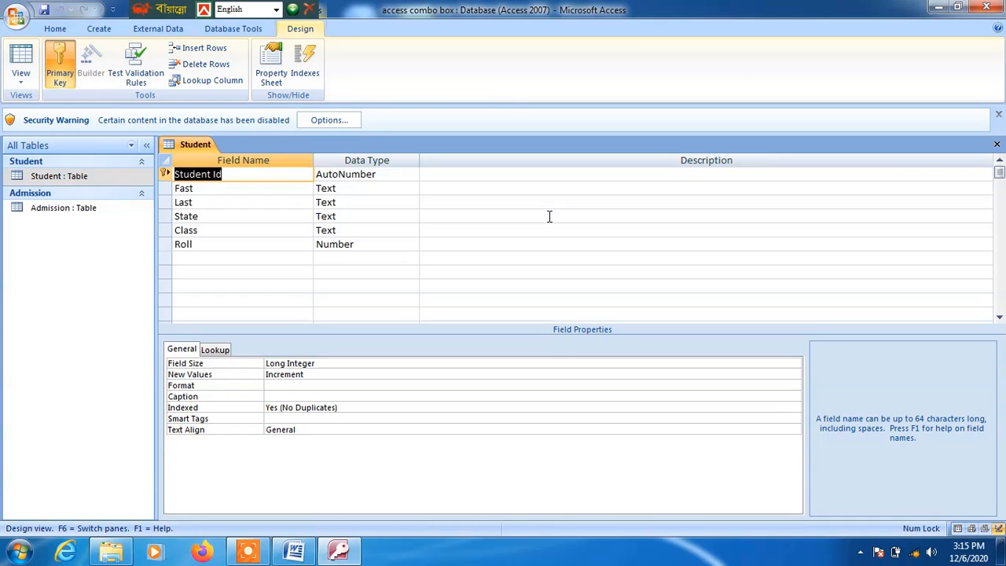
Rename the Student table's Fast field to Name, keeping Text as its data type.
key("Tab")
key("Tab")
key("Tab")
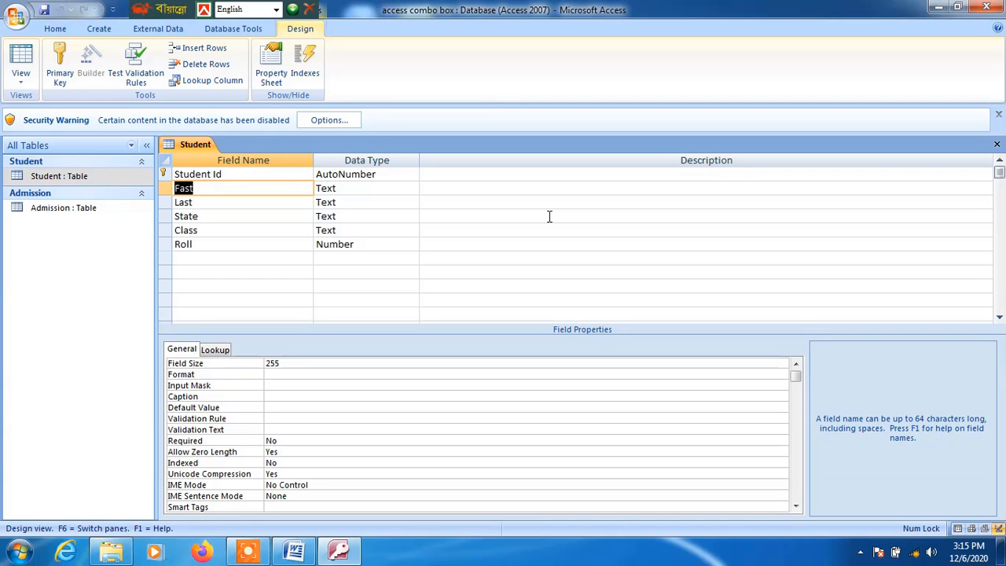
type("Name")
key("Tab")
key("Return")
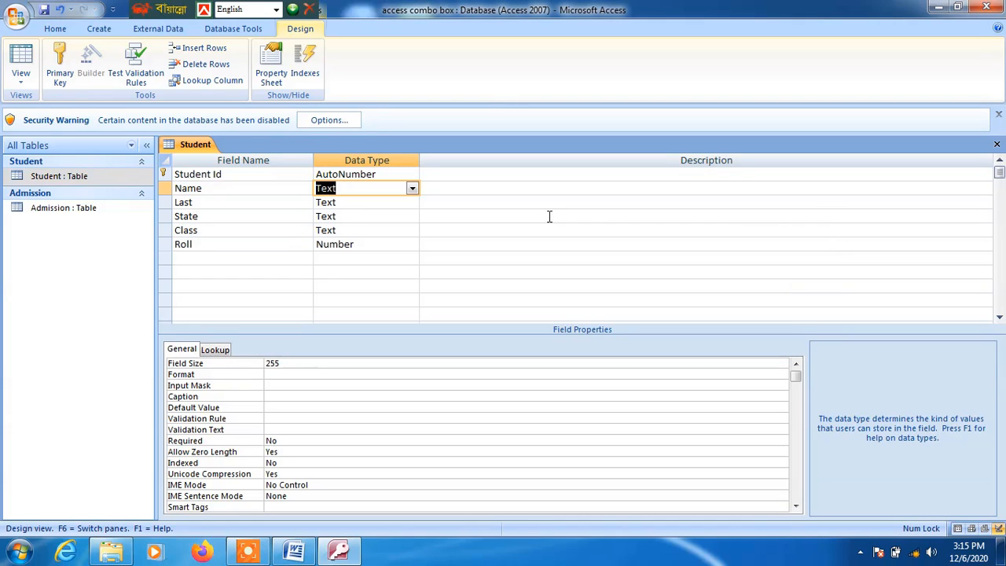
key("alt+Down")
type("t")
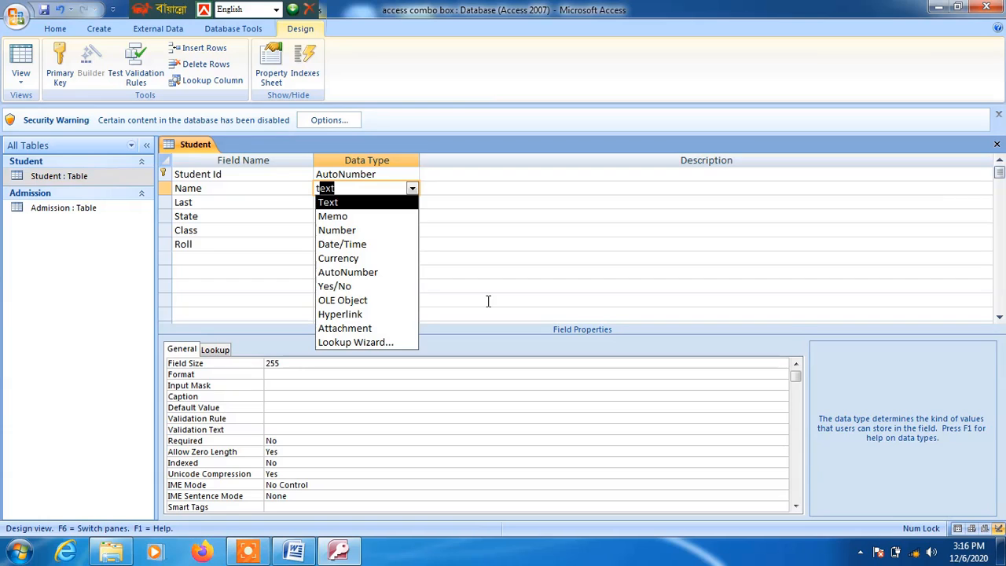
Delete the Last field from the Student table design.
left_click(165, 202)
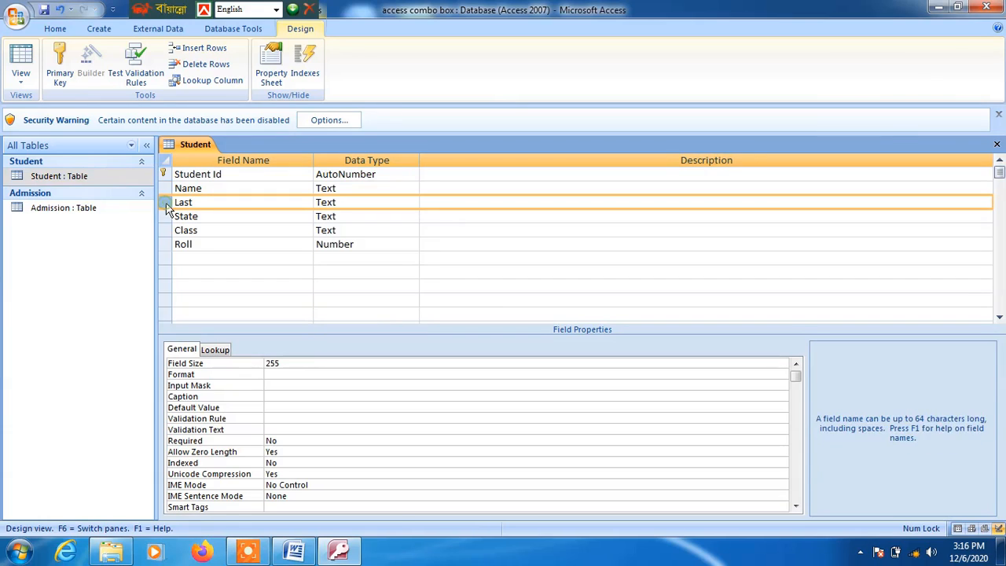
left_click(206, 63)
left_click(468, 313)
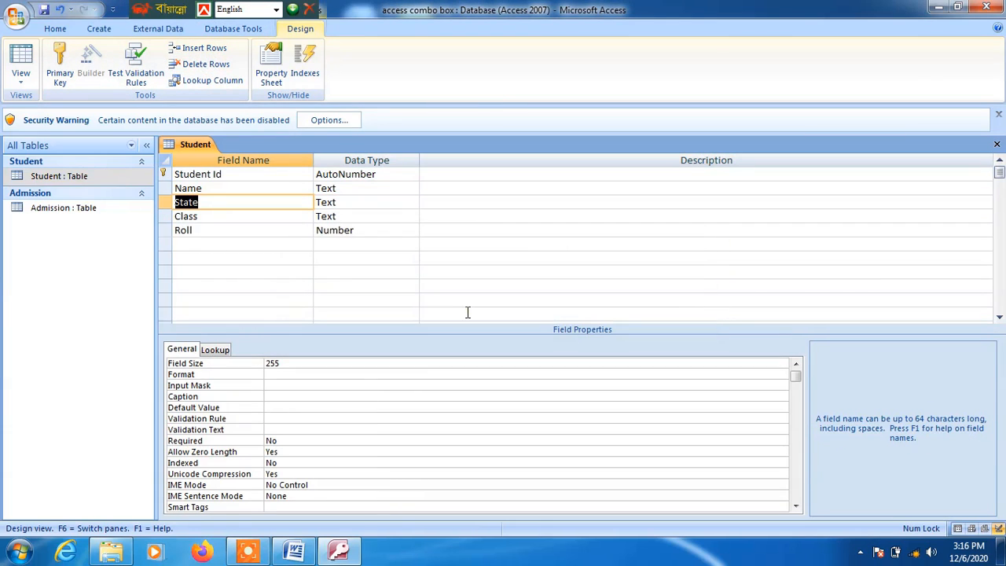
Go through the remaining Student fields and close the table design, saving the changes.
key("Tab")
key("Tab")
key("Tab")
key("Tab")
key("Tab")
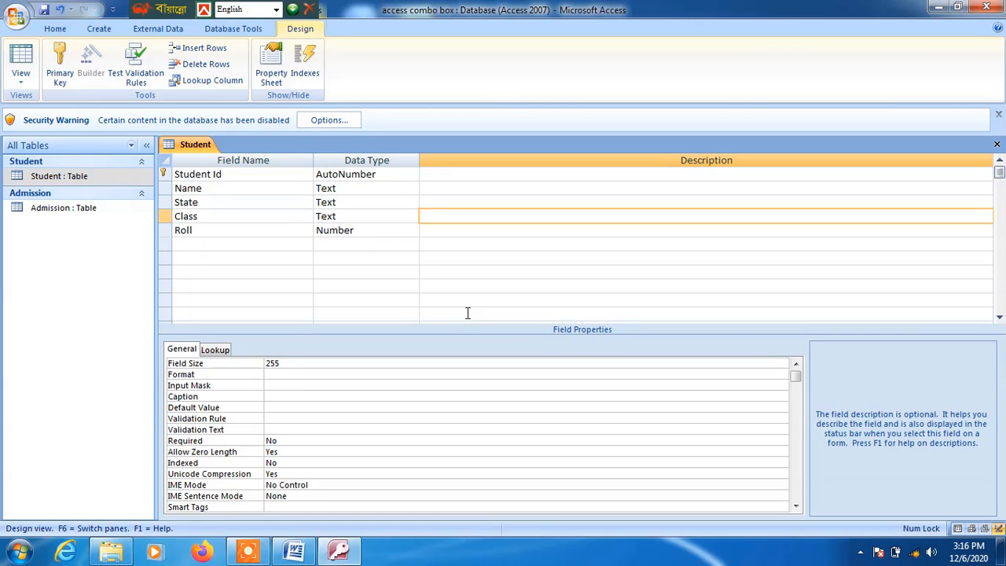
key("Tab")
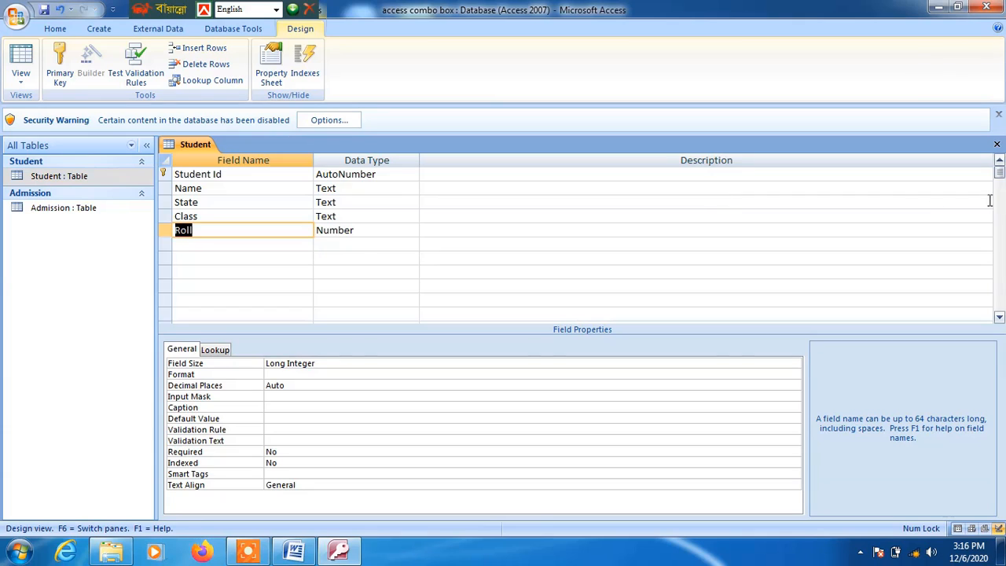
left_click(996, 144)
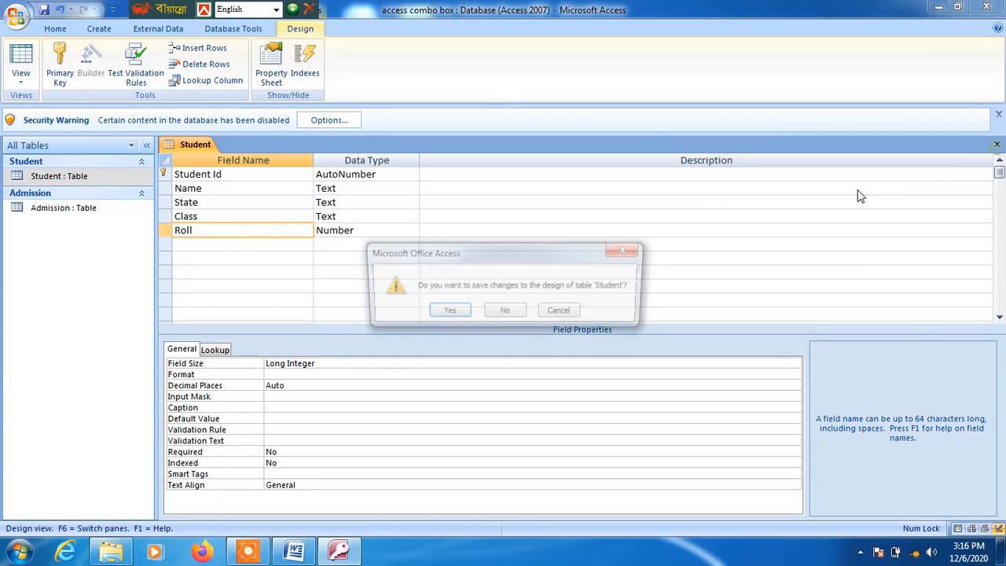
left_click(445, 313)
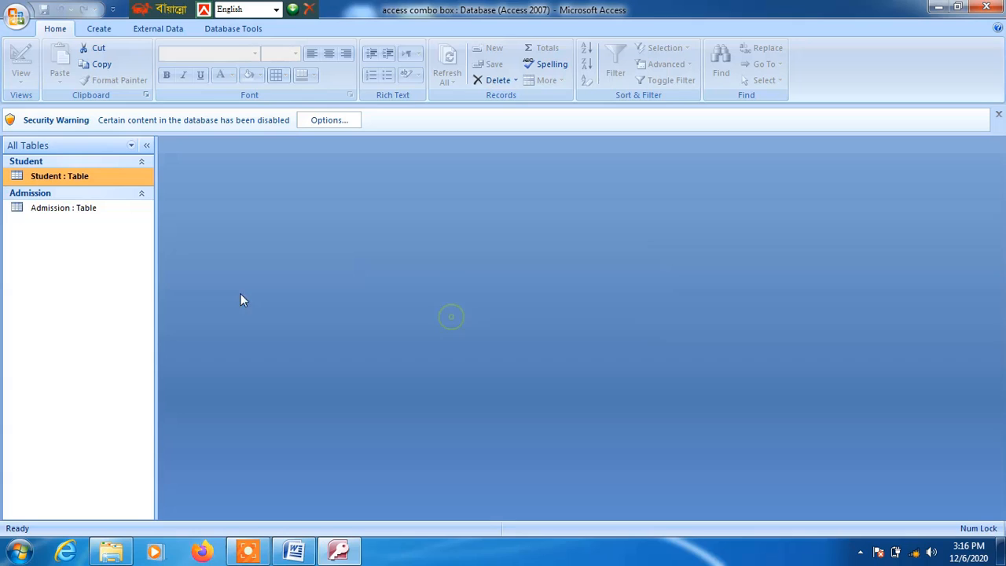
Open the Admission table in Design view.
left_click(83, 212)
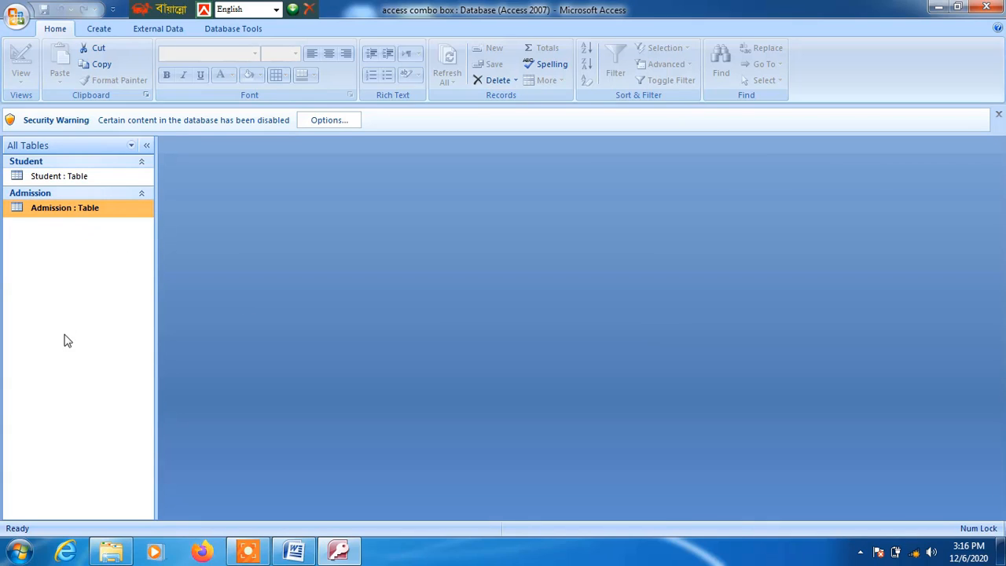
right_click(57, 217)
left_click(88, 237)
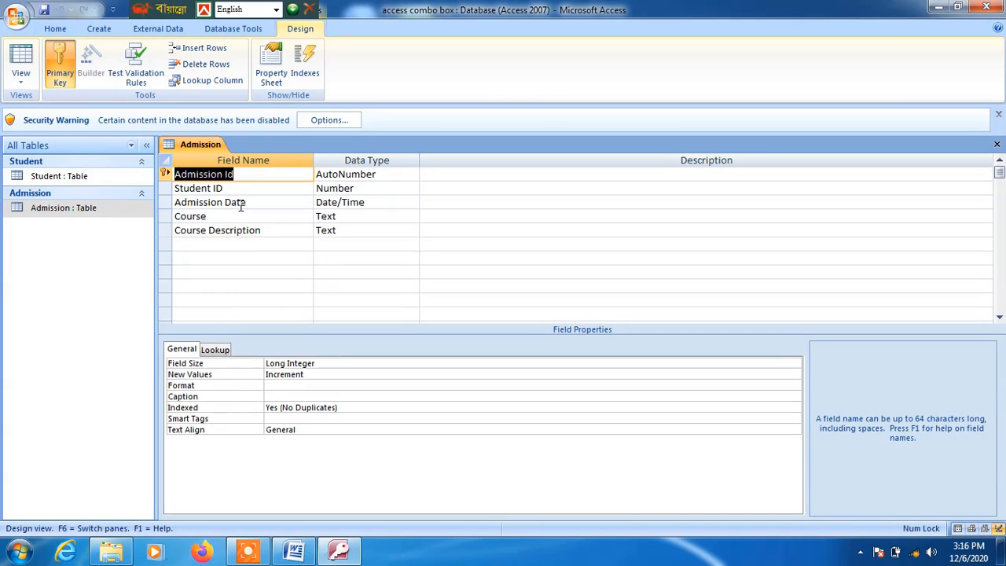
Review the field names and data types of the Admission table, from Admission Id to Course Description, and close its design.
key("Tab")
key("Tab")
key("Tab")
key("Tab")
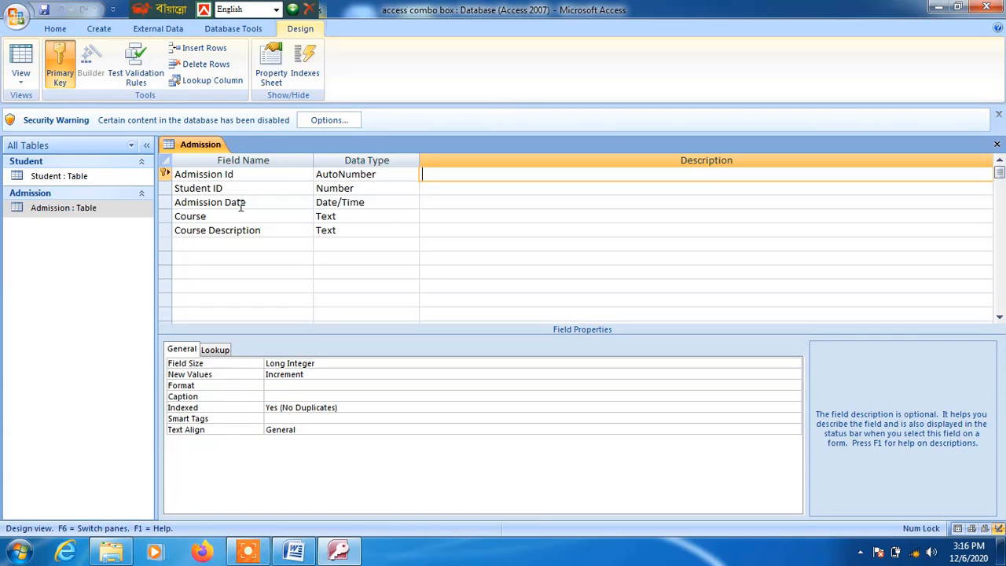
key("Tab")
key("Tab")
key("Tab")
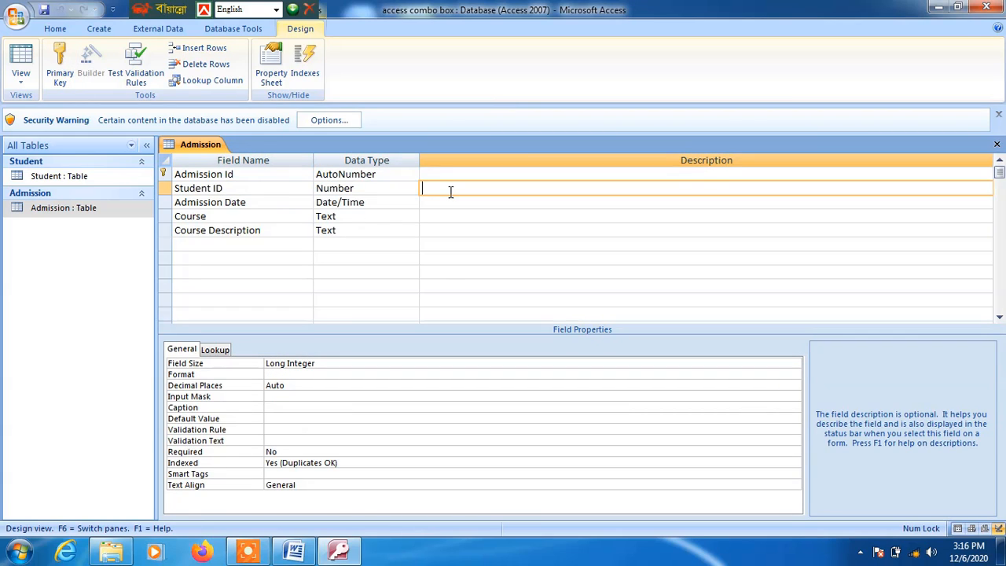
key("Tab")
key("Tab")
key("Tab")
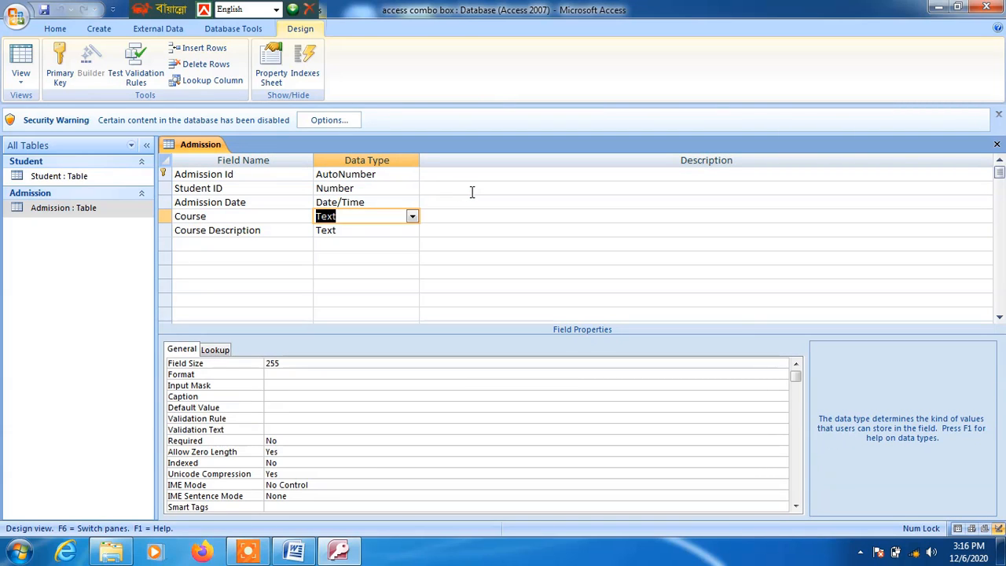
key("Tab")
key("Tab")
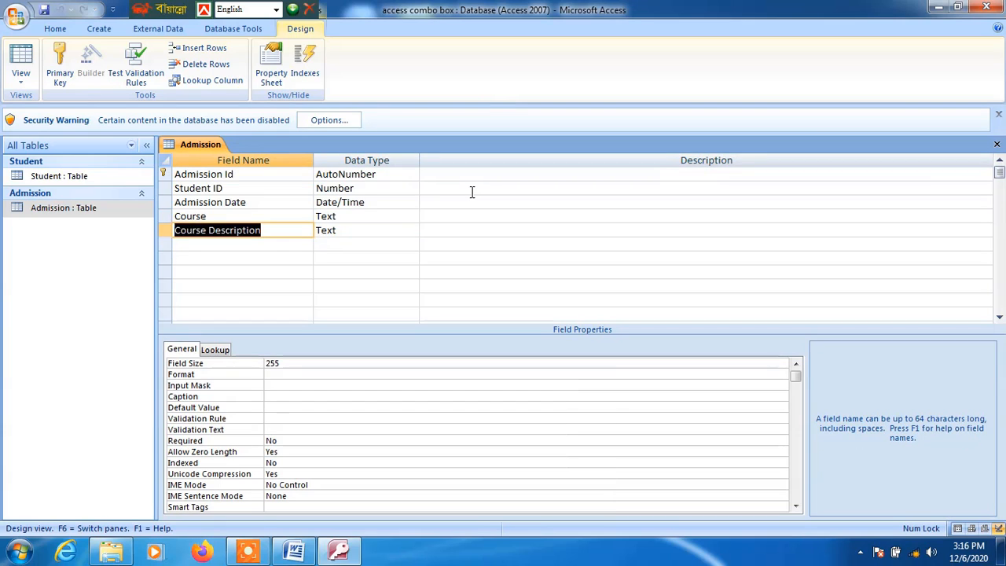
key("Tab")
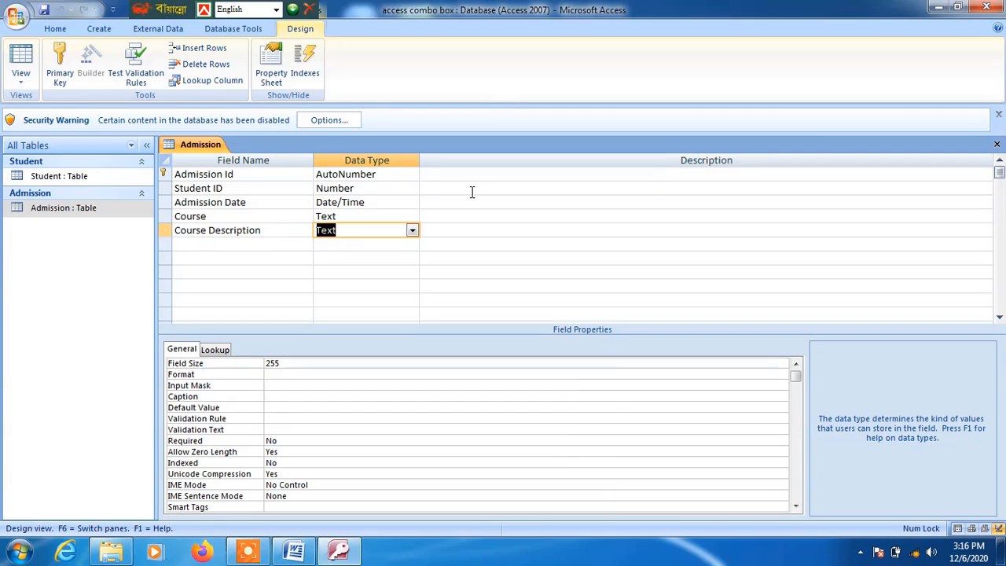
left_click(996, 145)
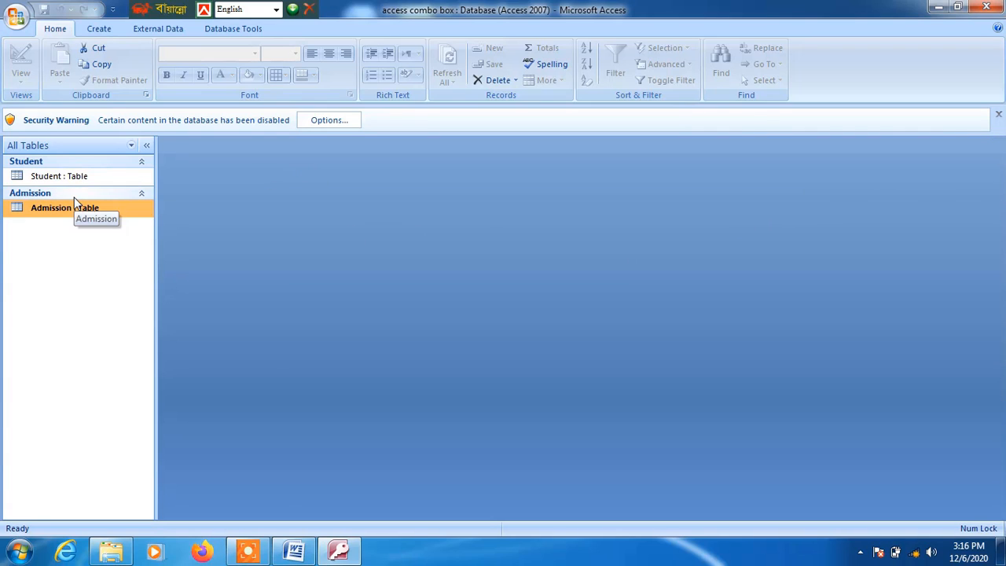
Open the database relationships and permanently delete the existing relationship between the Student and Admission tables.
left_click(222, 31)
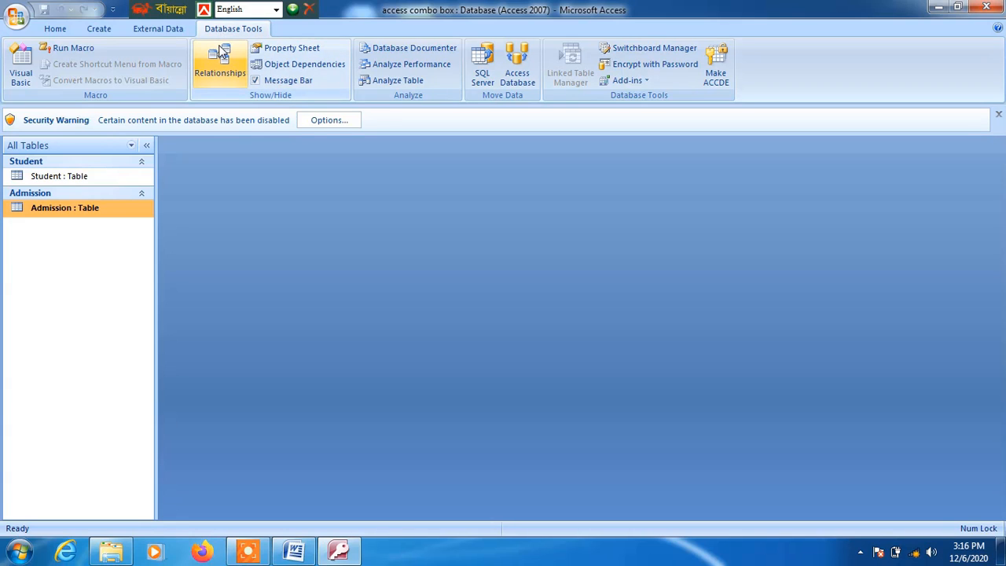
left_click(227, 60)
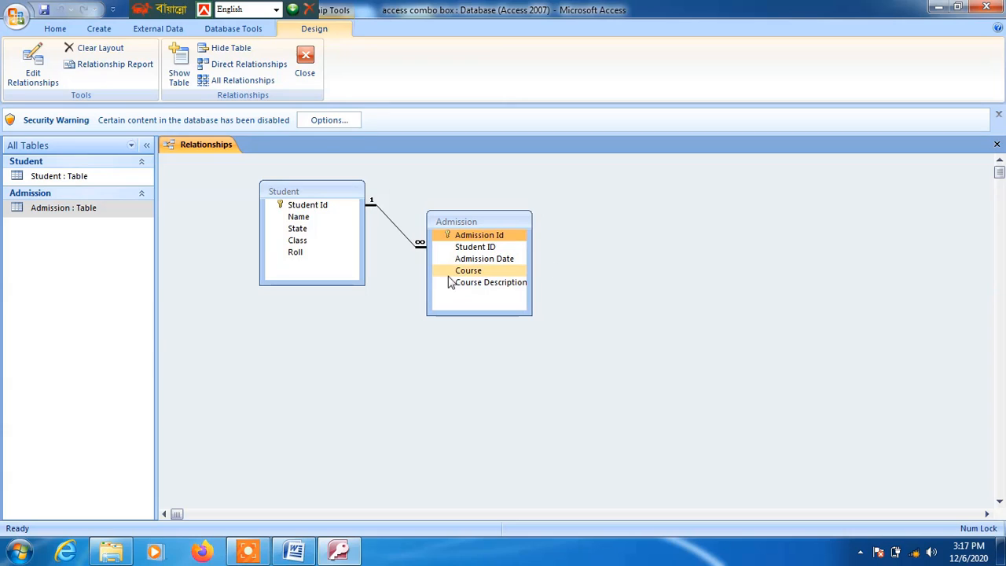
right_click(396, 220)
right_click(391, 223)
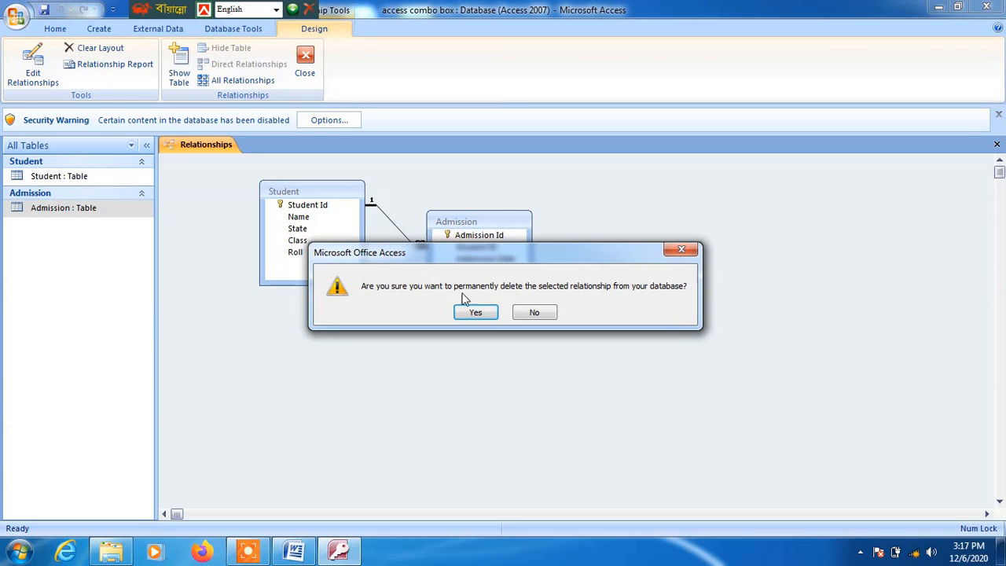
left_click(476, 312)
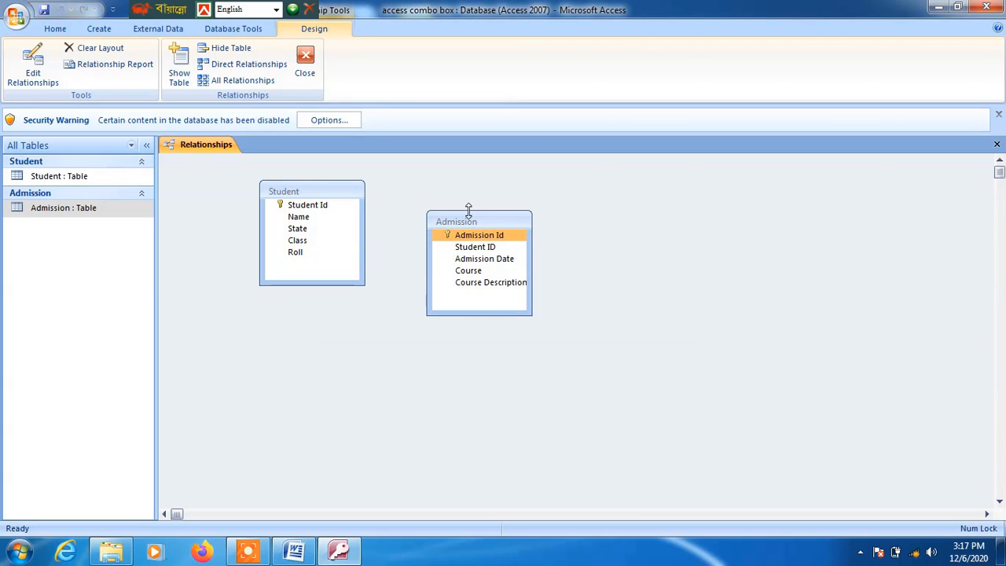
Remove the Admission and Student tables from the relationships layout.
left_click_drag(482, 220, 563, 217)
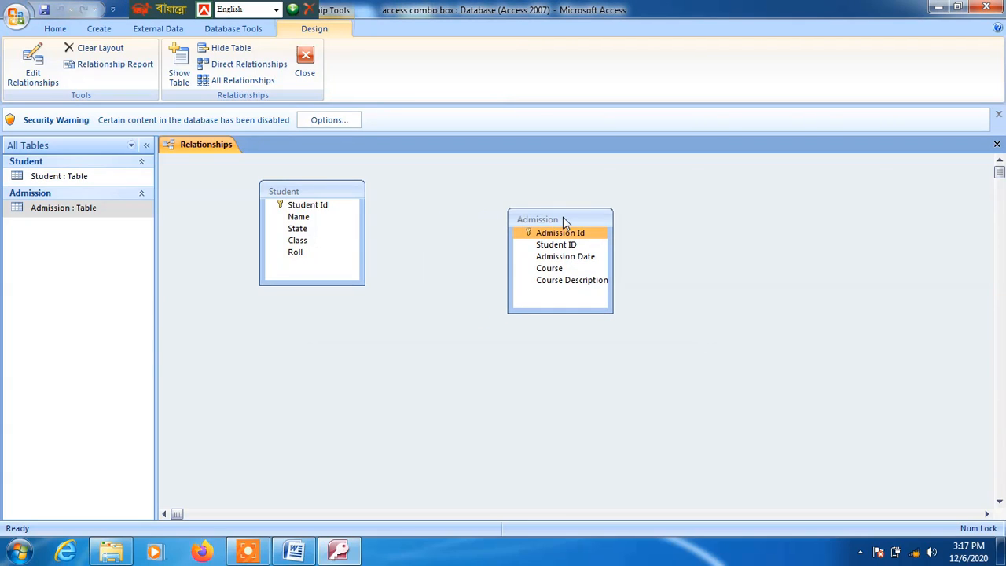
key("Delete")
left_click(307, 192)
key("Delete")
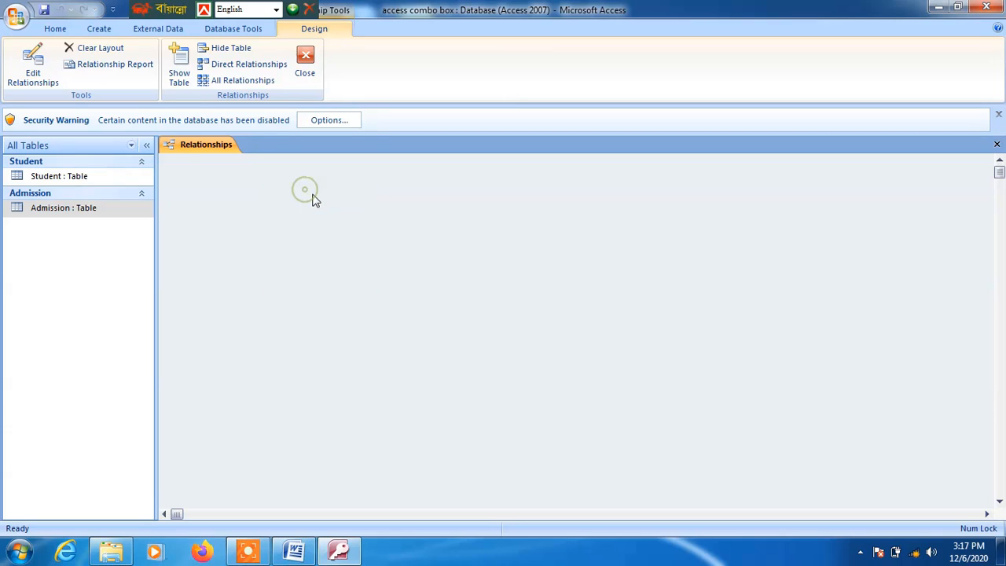
Add the Admission and Student tables back to the empty relationships layout.
left_click(185, 69)
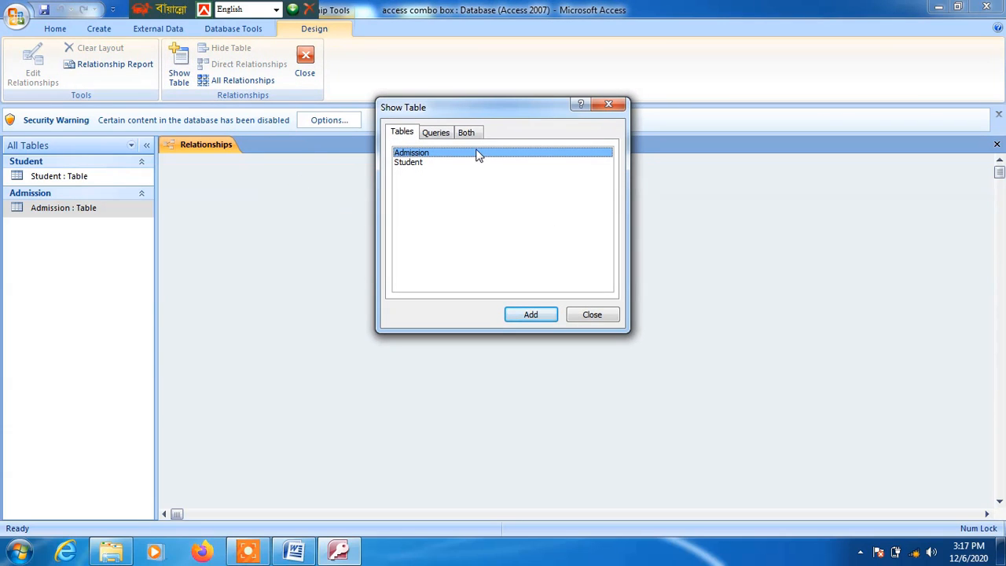
left_click(532, 316)
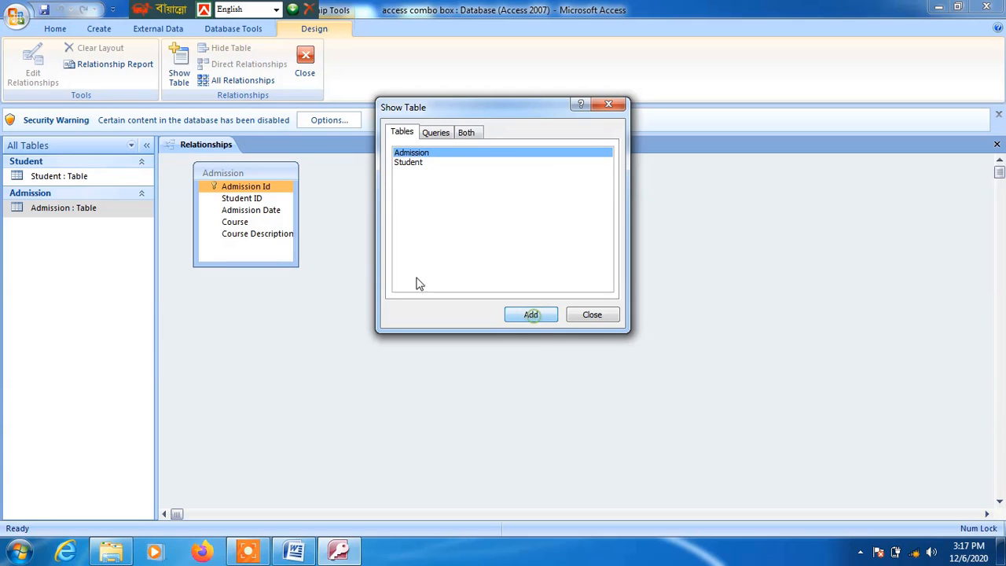
left_click(406, 163)
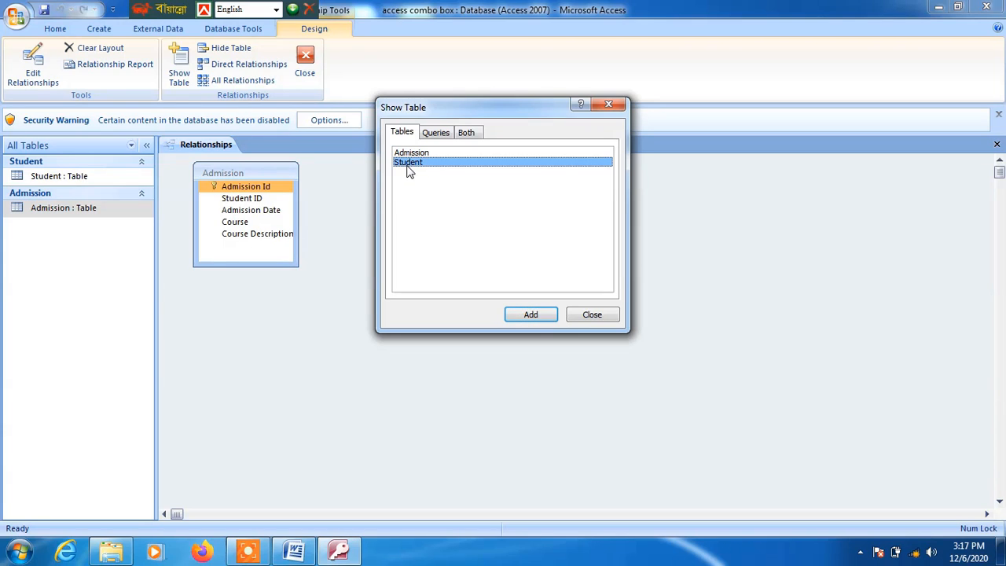
left_click(530, 315)
left_click(599, 315)
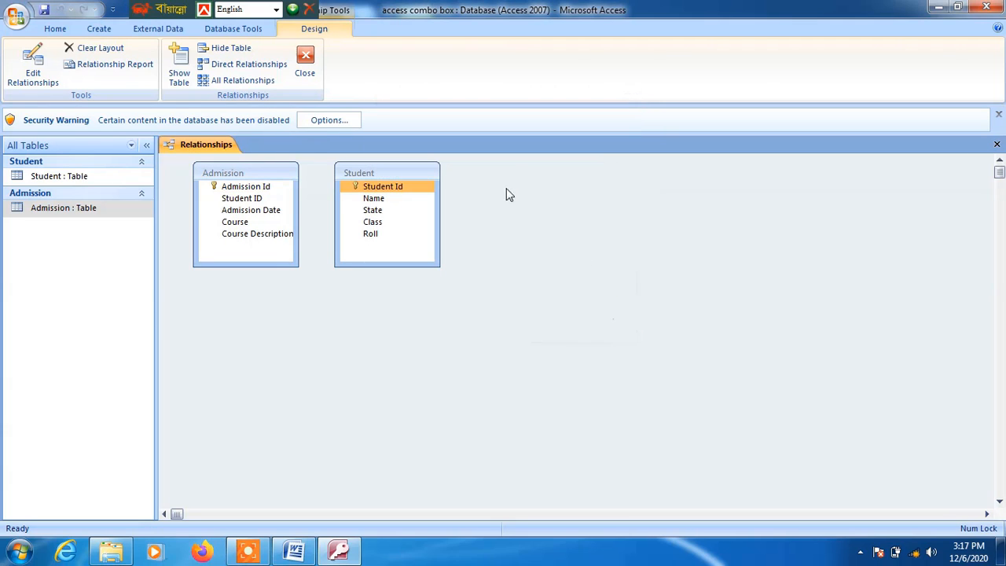
Place Admission to the right of Student and relate Student Id to Student ID, enforcing referential integrity with cascade update and cascade delete.
left_click_drag(208, 181, 531, 183)
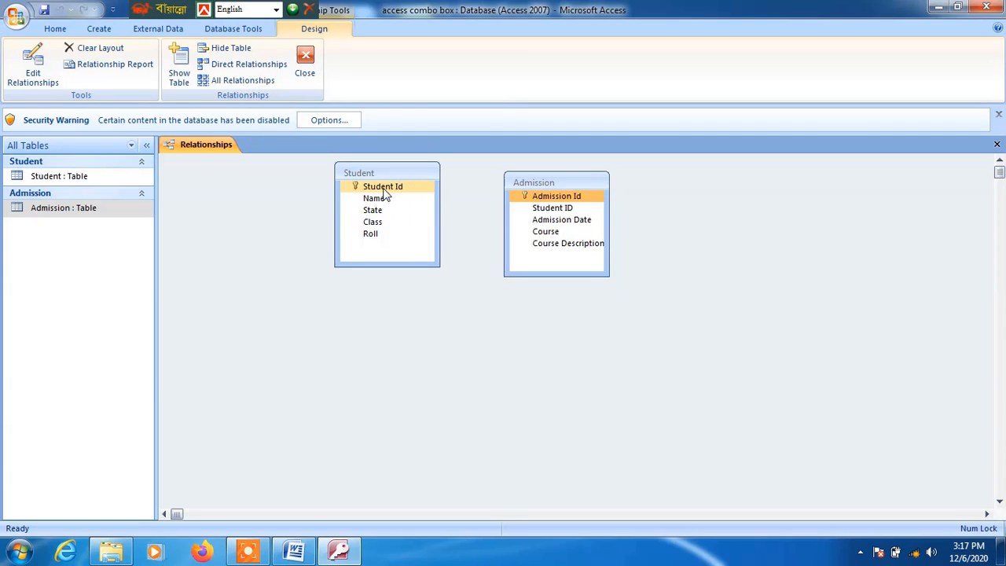
left_click_drag(385, 192, 540, 209)
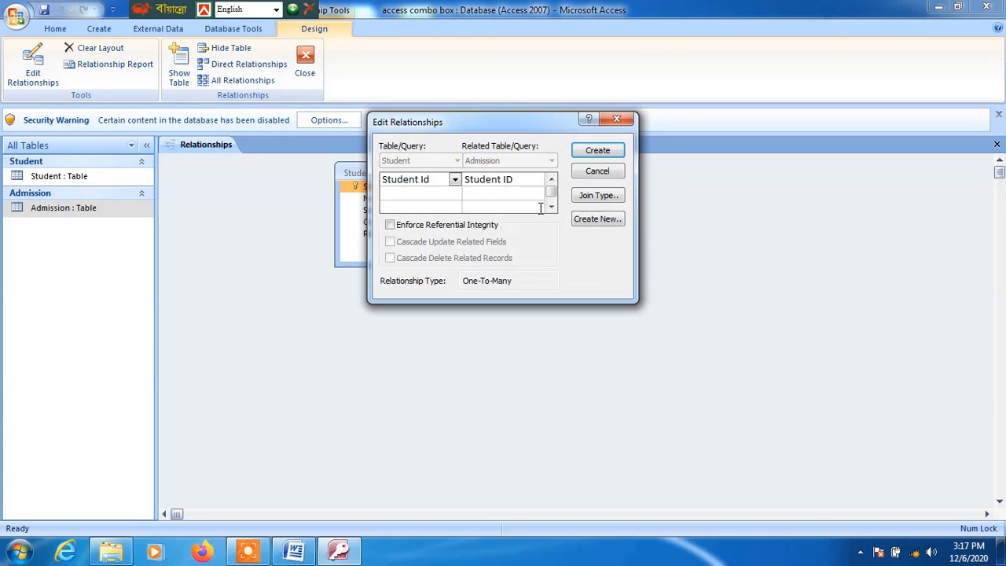
left_click(454, 226)
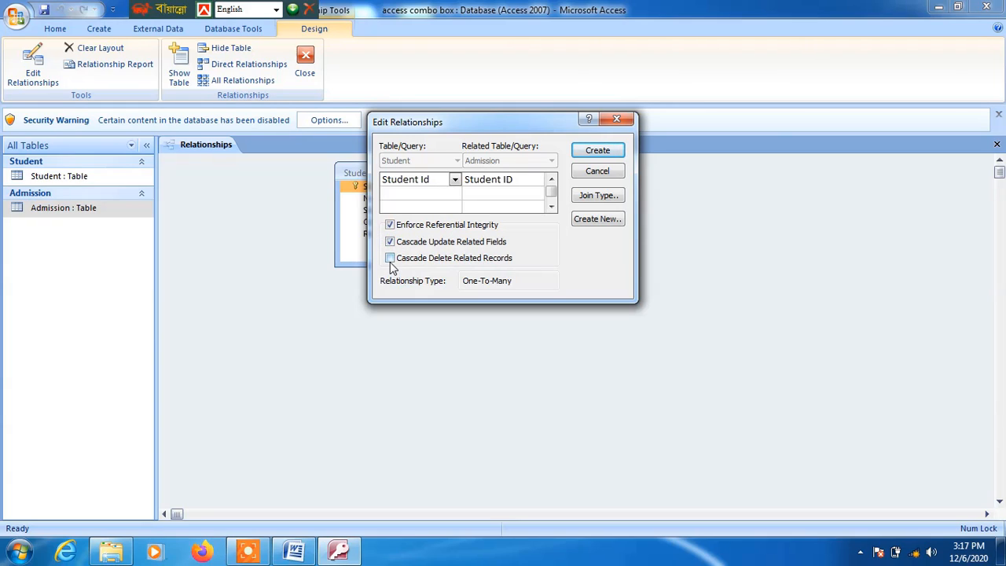
left_click(390, 261)
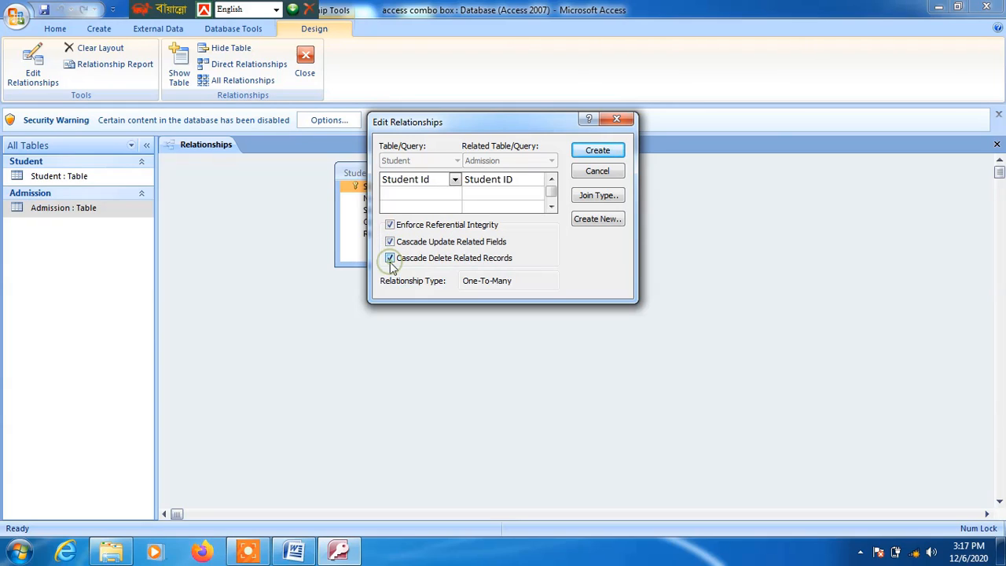
left_click(597, 150)
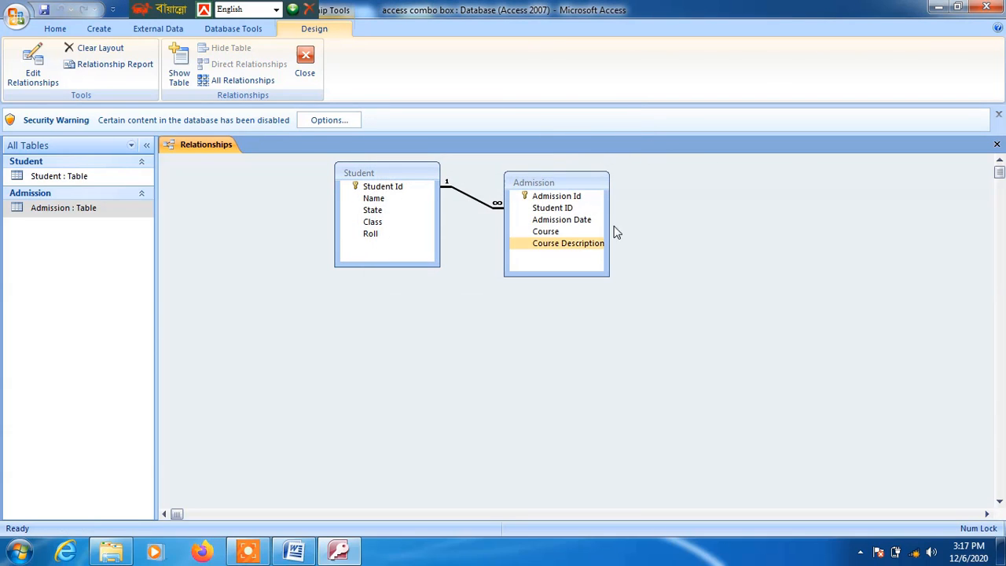
Move the Admission table slightly lower in the relationships layout and close it, saving the layout changes.
left_click_drag(552, 187, 570, 234)
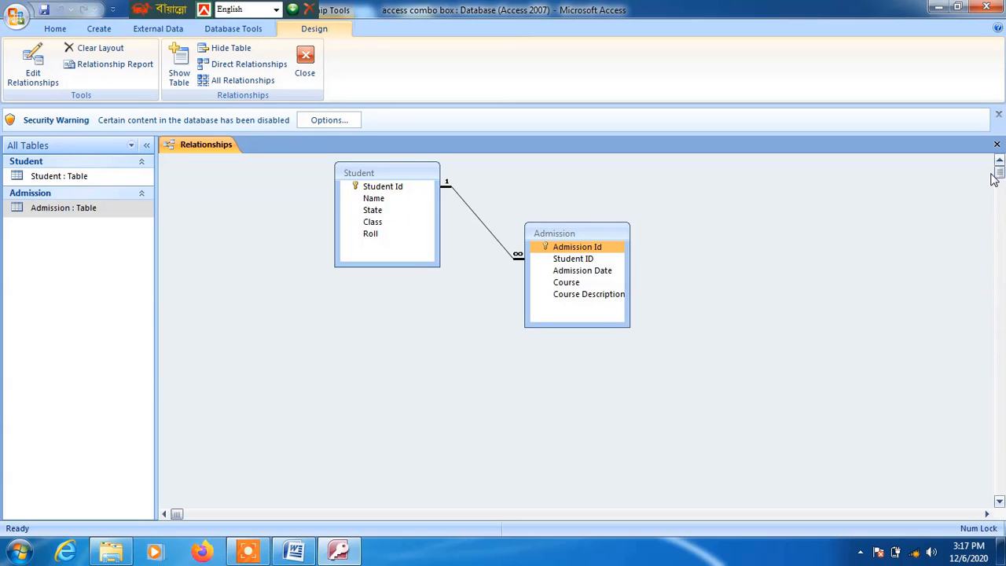
left_click(996, 144)
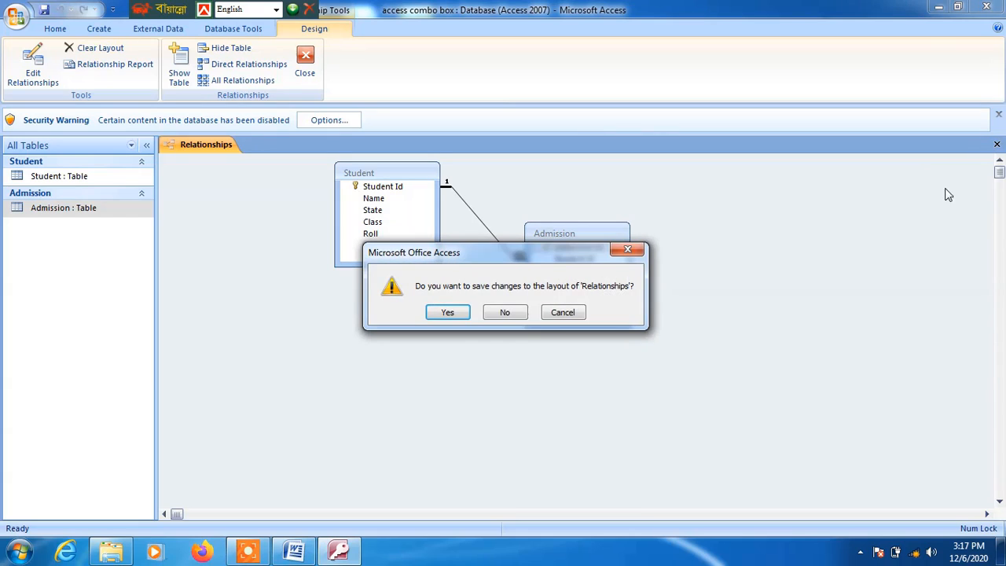
left_click(437, 311)
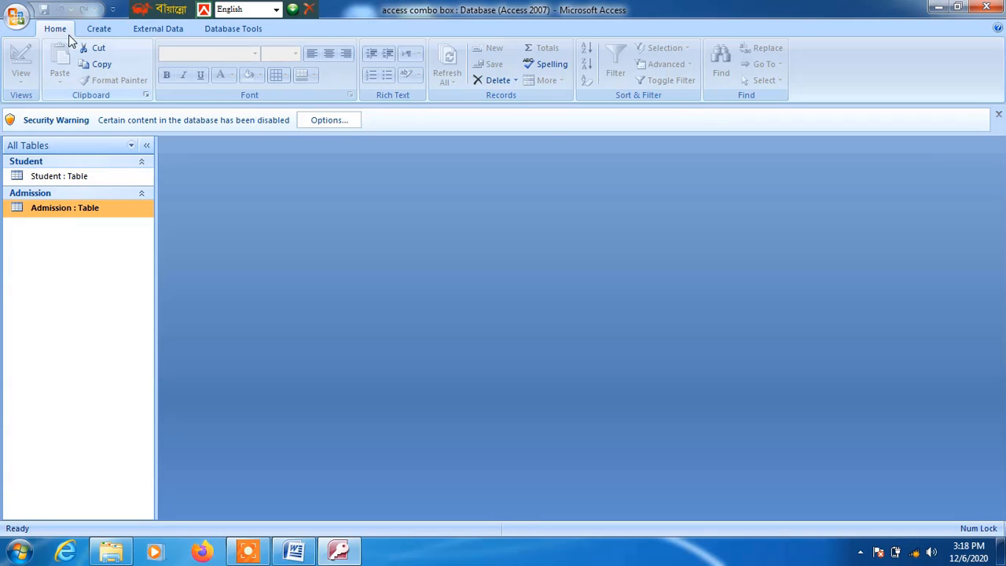
left_click(95, 32)
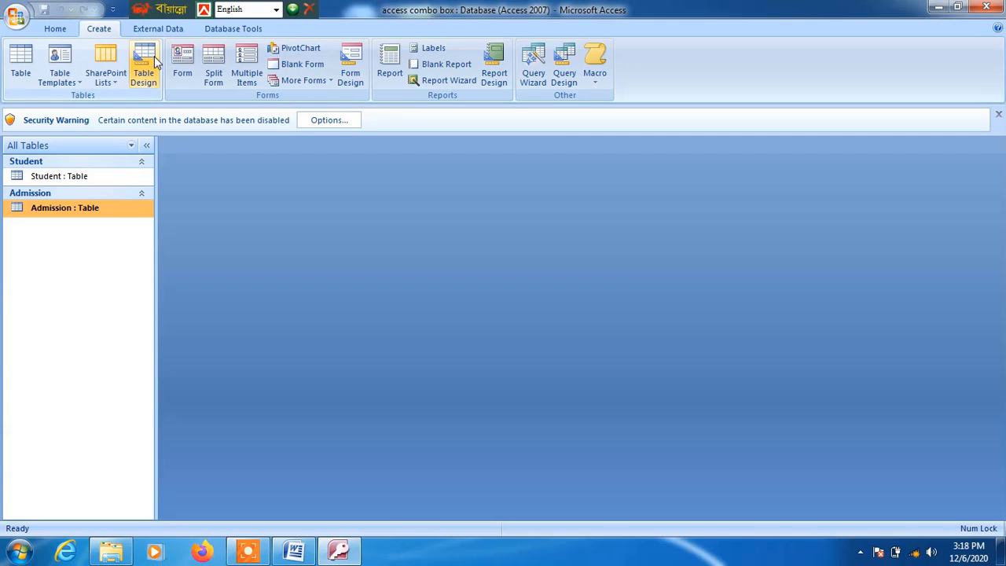
left_click(212, 73)
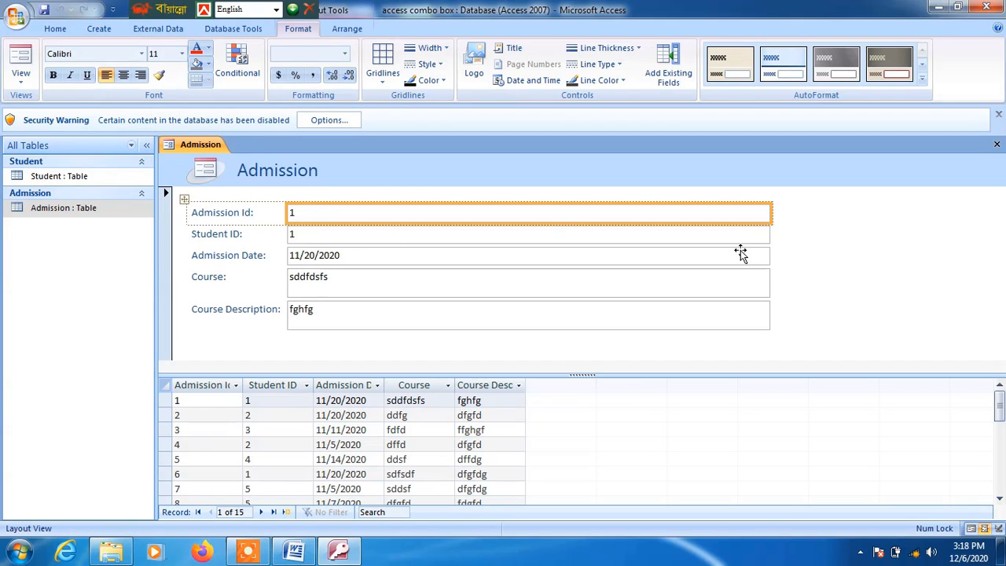
left_click(996, 144)
left_click(508, 312)
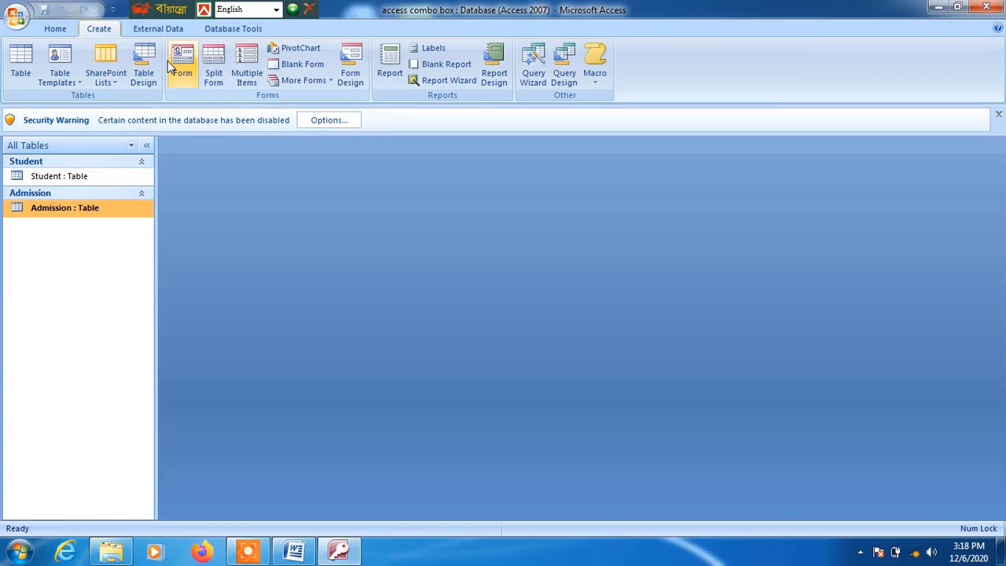
Create a form from the Admission table and, in Design View, extend its Detail section to about 3.3 inches.
left_click(186, 70)
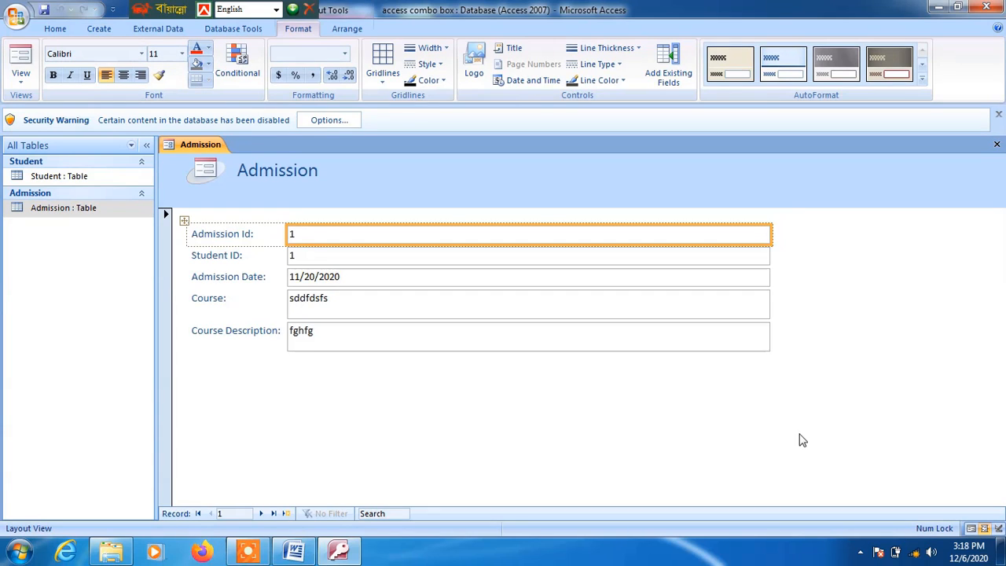
right_click(858, 289)
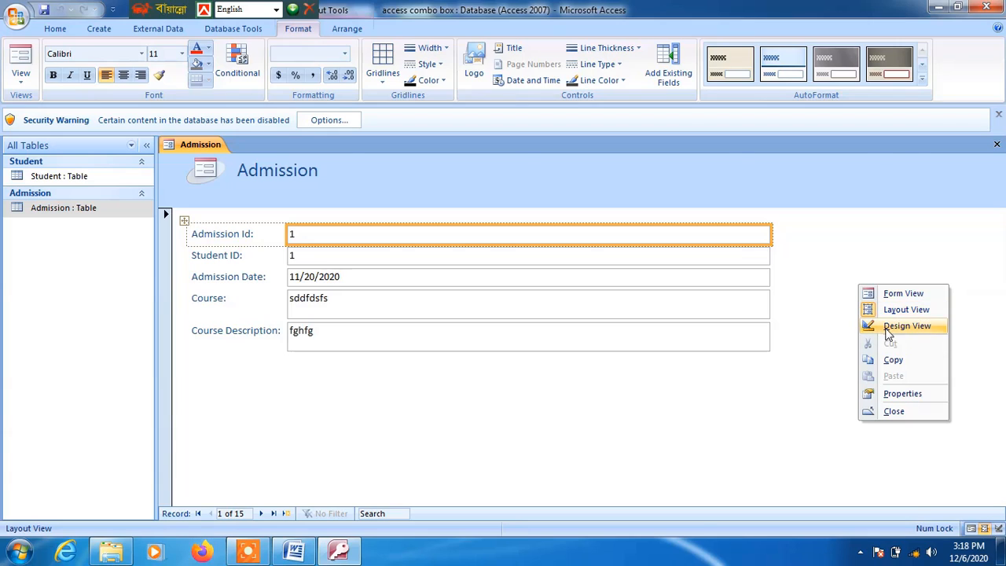
left_click(888, 328)
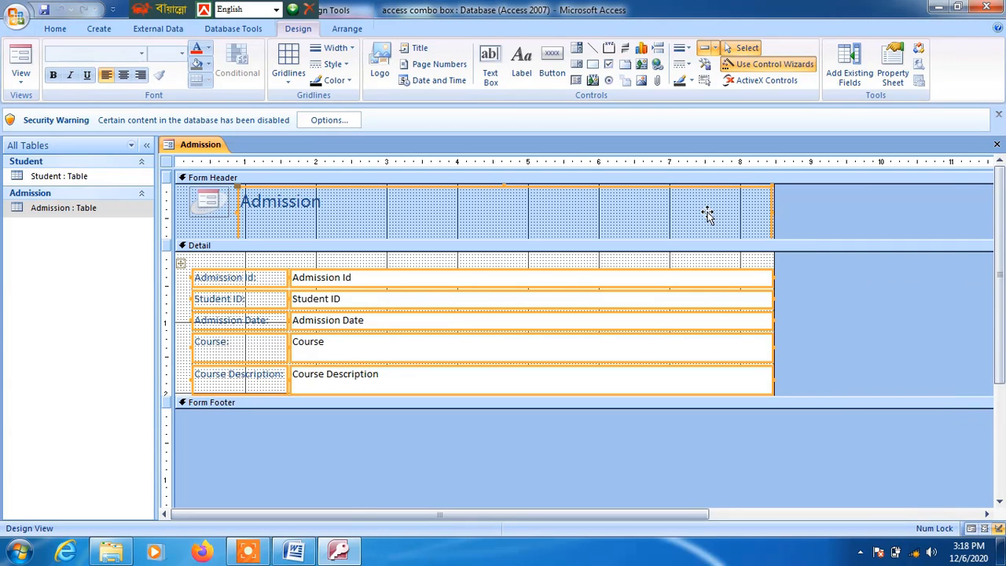
left_click(461, 480)
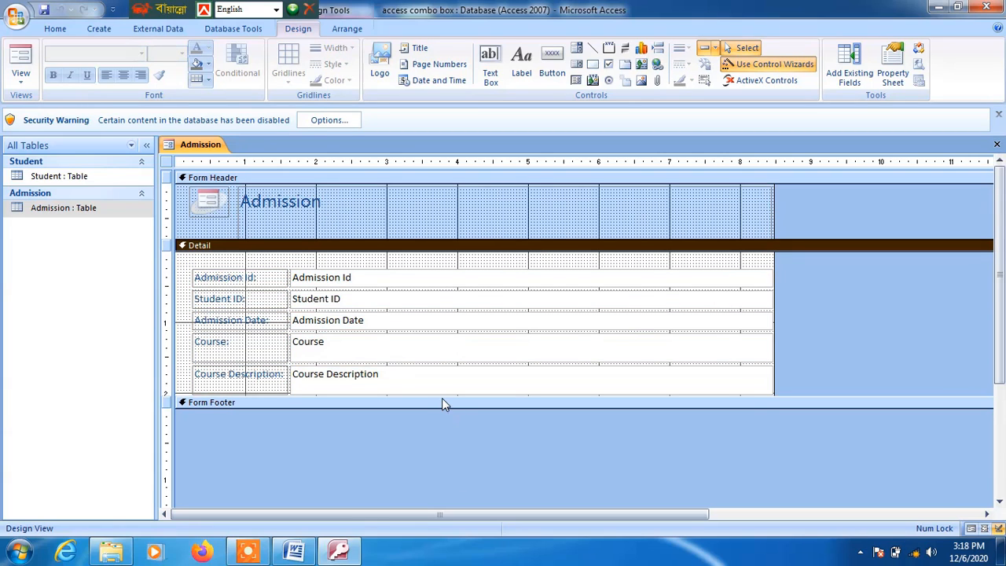
left_click_drag(442, 403, 444, 489)
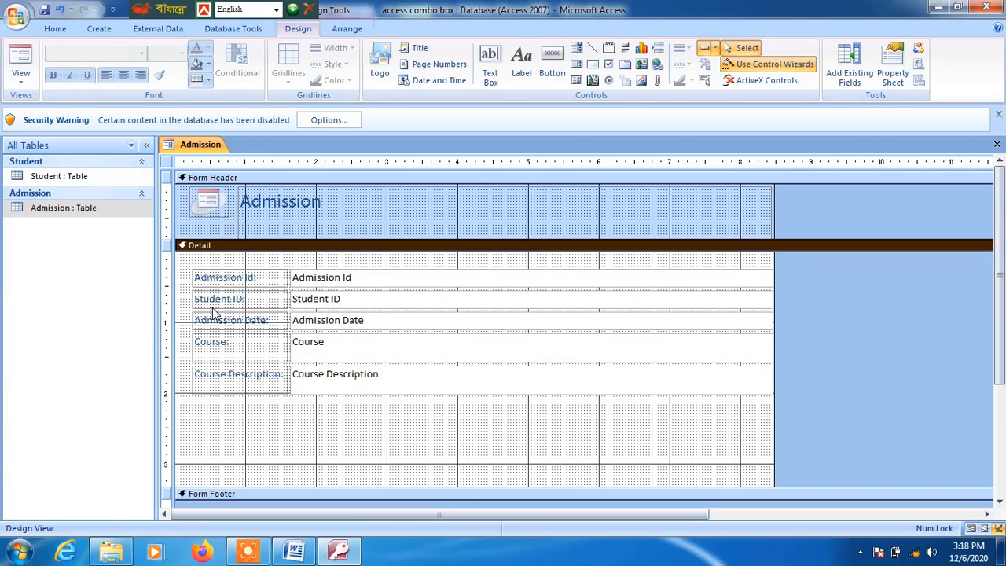
Move the block of Admission fields lower in the Detail section and narrow their text boxes to about 3.2 inches.
left_click_drag(258, 266, 679, 444)
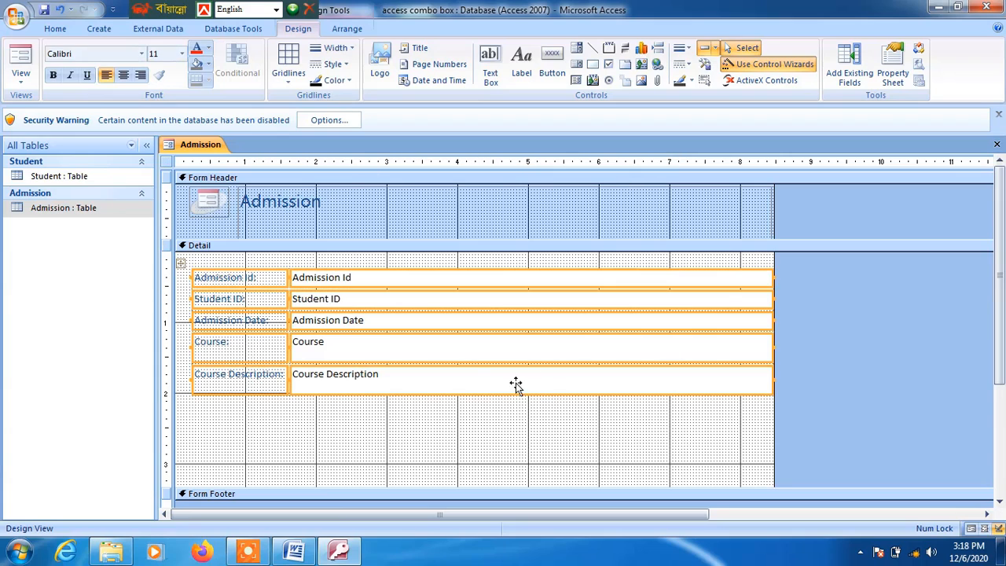
left_click_drag(181, 264, 177, 296)
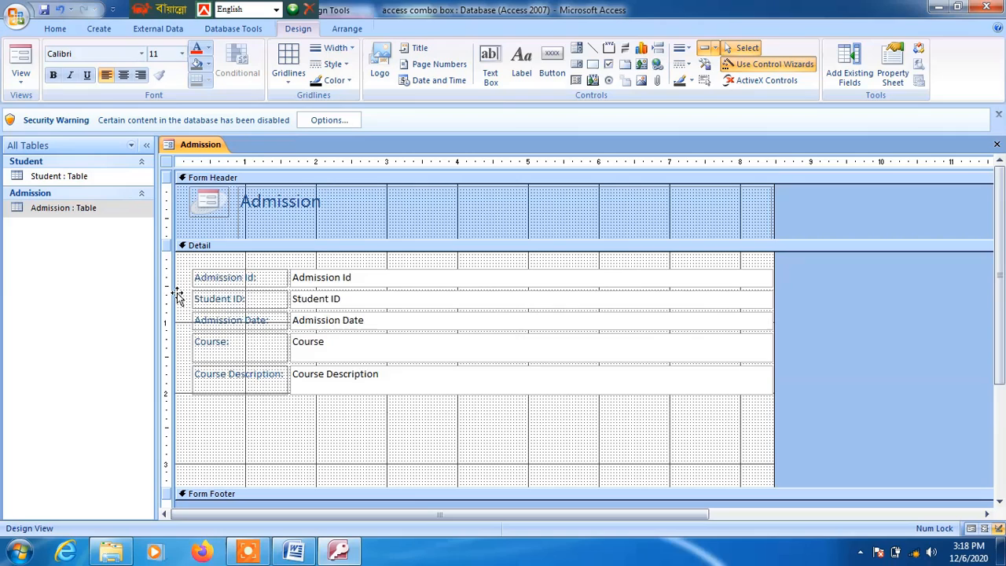
left_click(487, 292)
left_click_drag(621, 286, 611, 448)
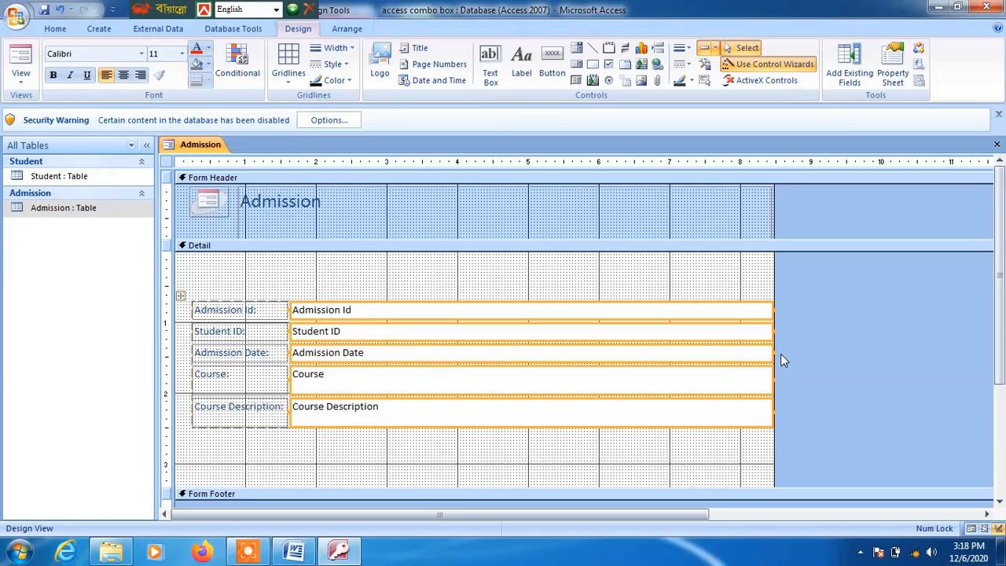
left_click_drag(774, 351, 512, 368)
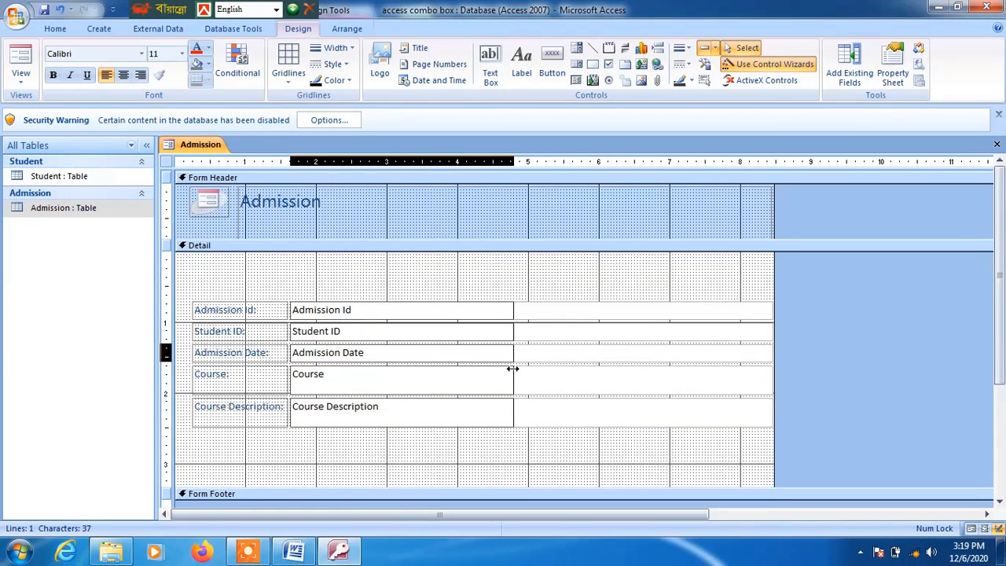
Change the title in the form header to Admission Form.
left_click(373, 206)
left_click(351, 208)
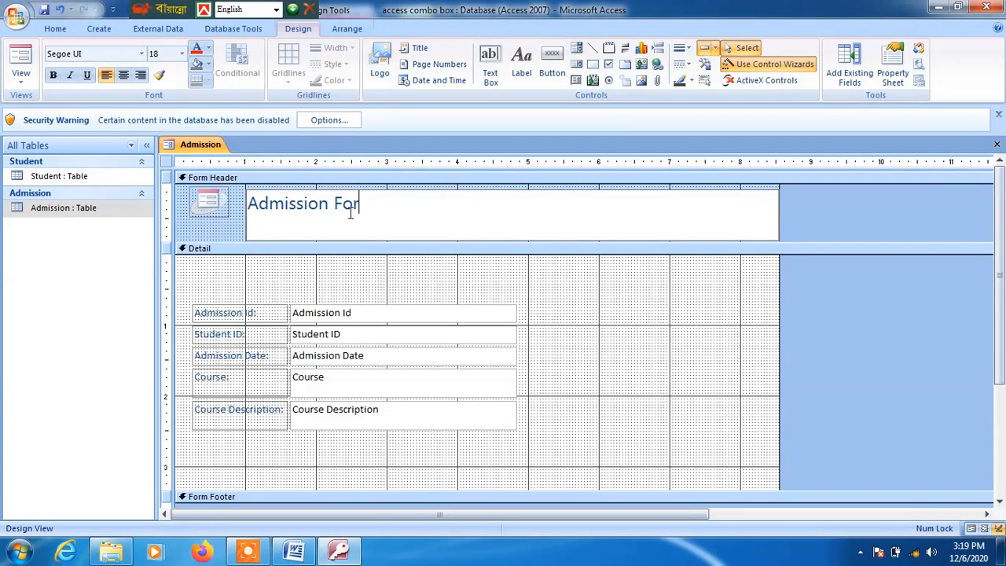
left_click(511, 269)
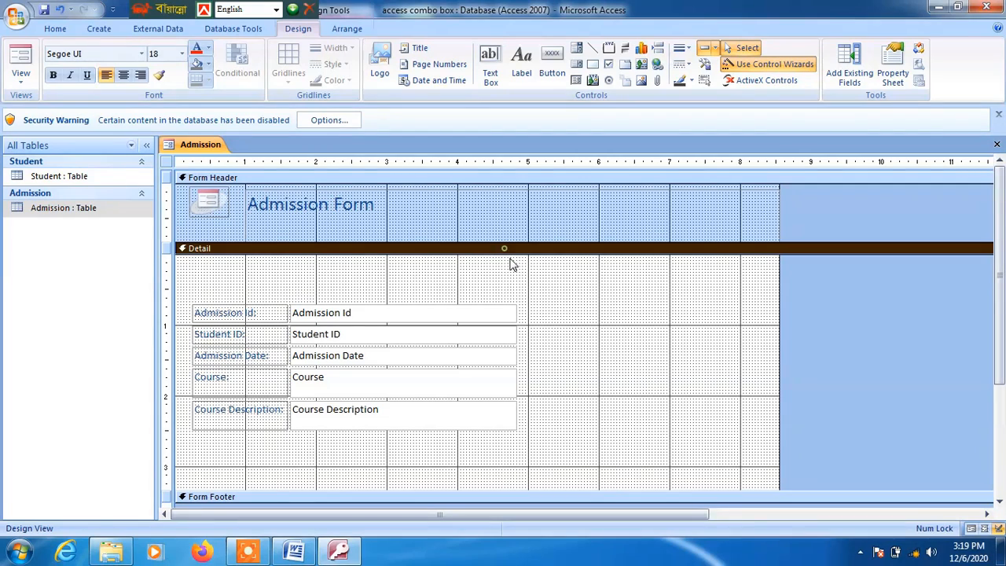
Format the form header title as centered, size 24, with red text on a purple background.
left_click(450, 197)
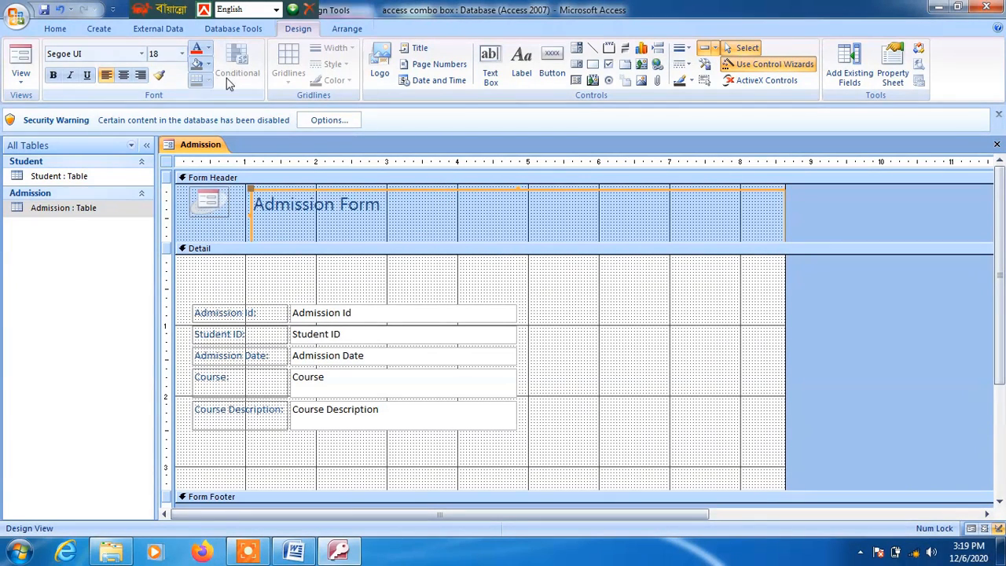
left_click(123, 75)
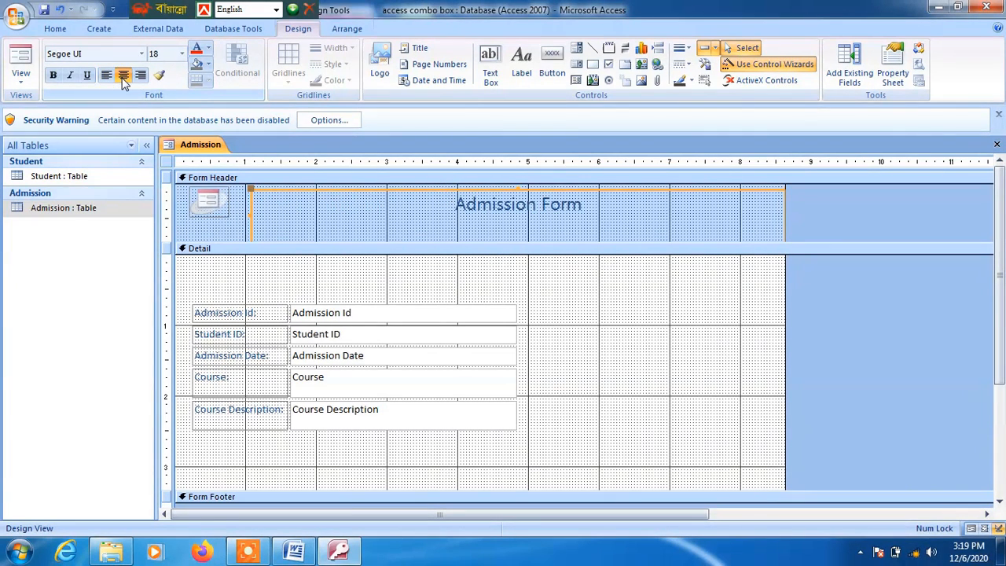
left_click(181, 54)
left_click(157, 117)
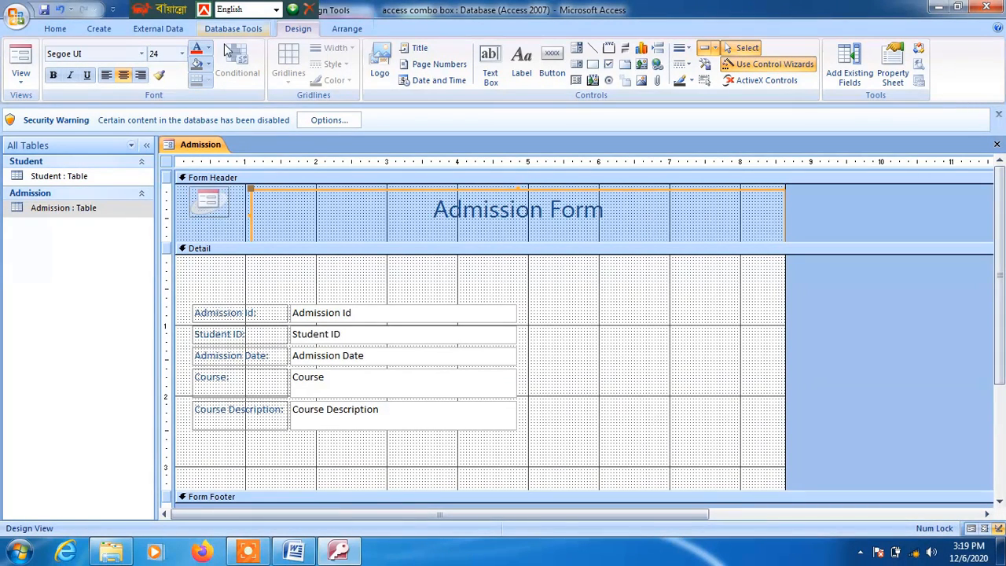
left_click(209, 63)
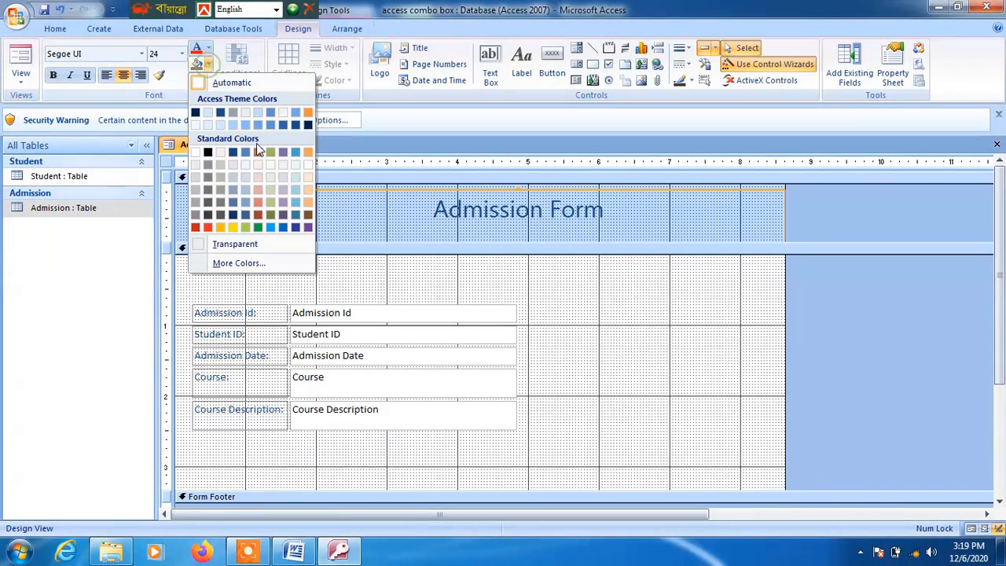
left_click(308, 227)
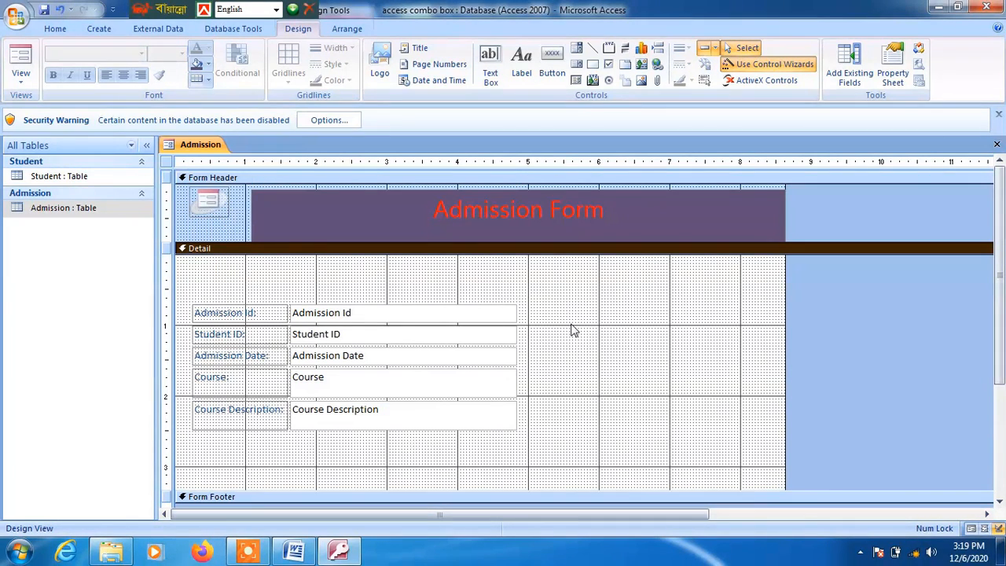
Shift the block of Admission fields slightly down and to the right in the Detail section.
left_click_drag(572, 318, 511, 428)
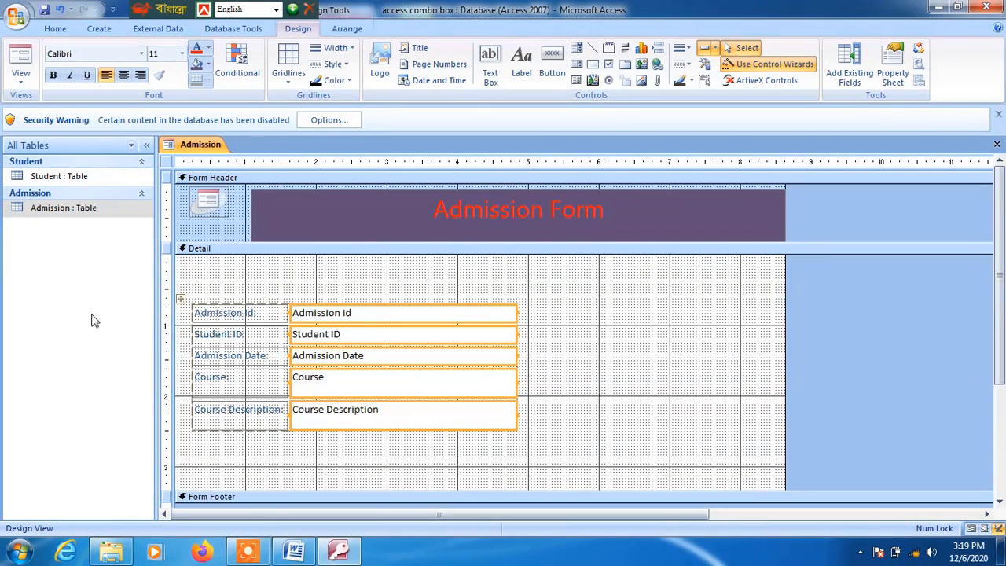
mouse_move(179, 298)
left_mouse_down()
mouse_move(181, 275)
mouse_move(193, 307)
left_mouse_up()
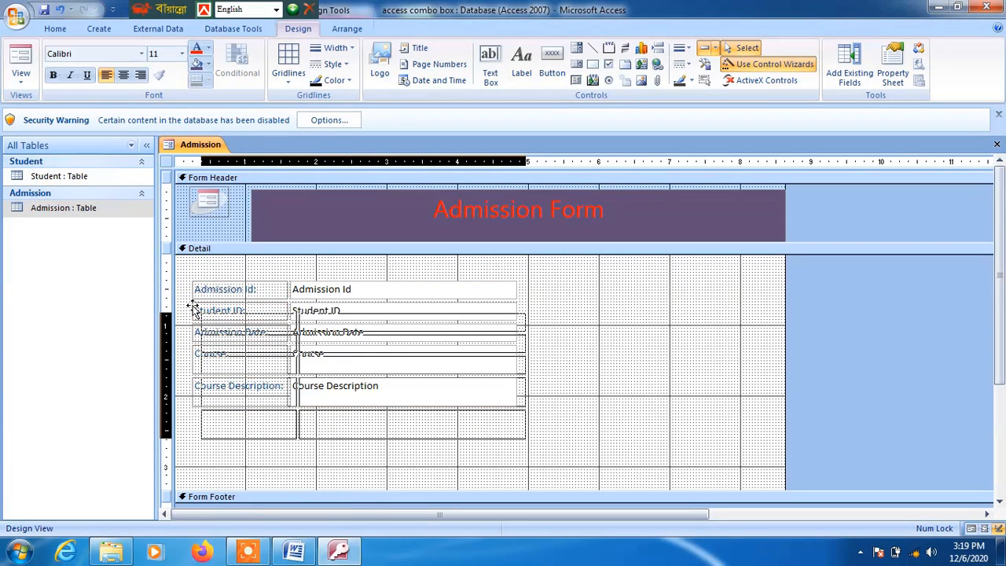
left_click(292, 292)
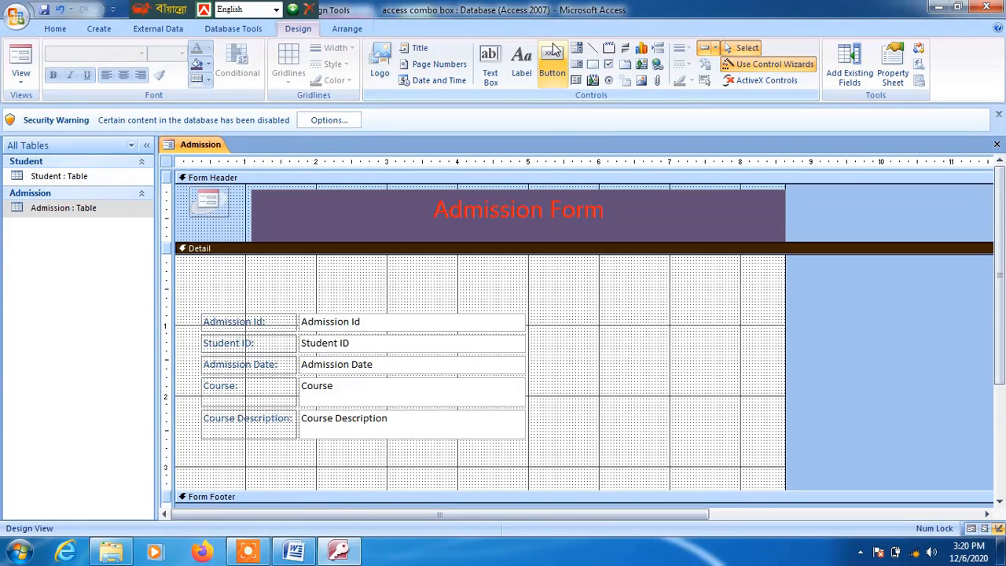
Draw a combo box about 4 inches wide above the Admission Id field and have it look up values in a table or query.
left_click(576, 52)
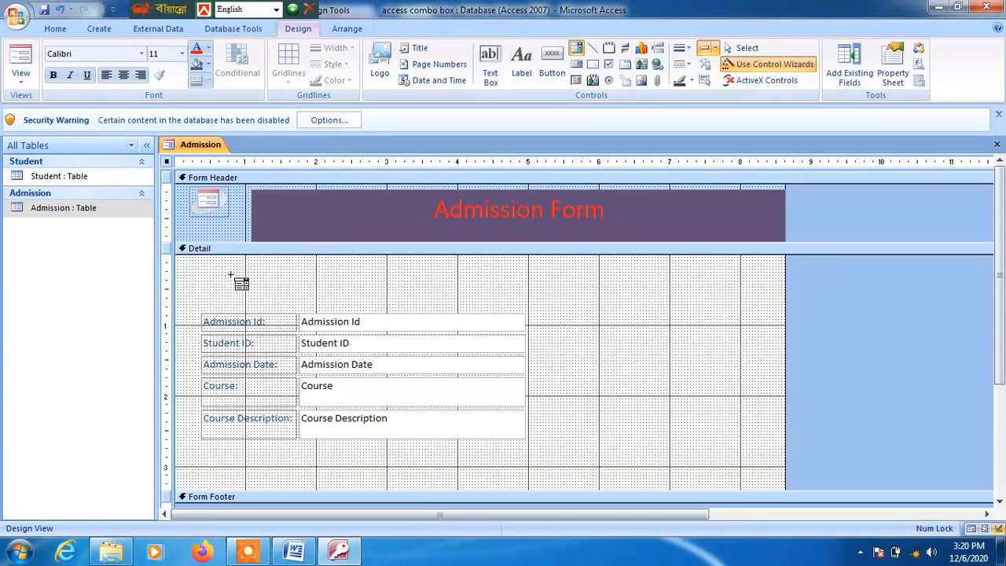
left_click_drag(228, 269, 507, 299)
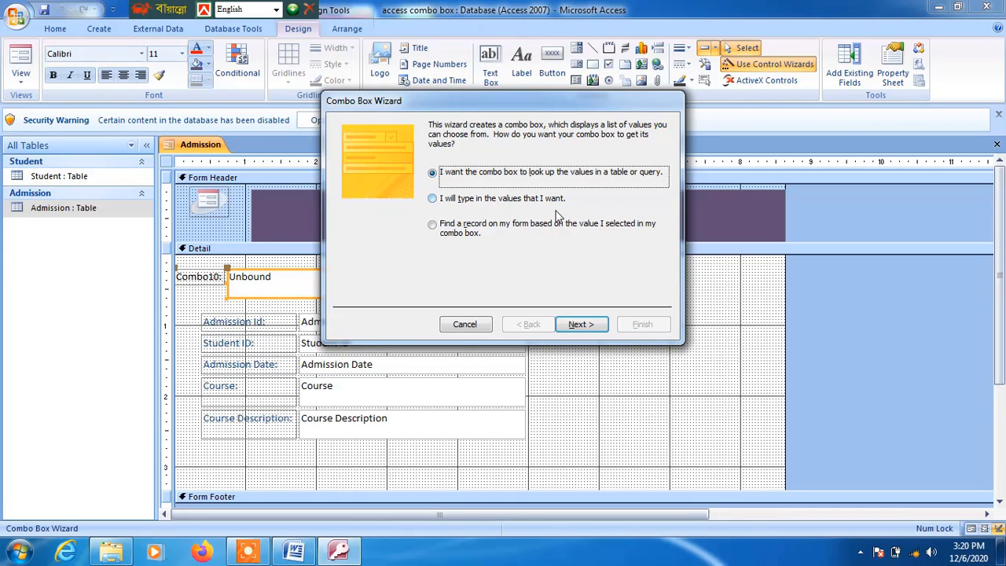
left_click(581, 323)
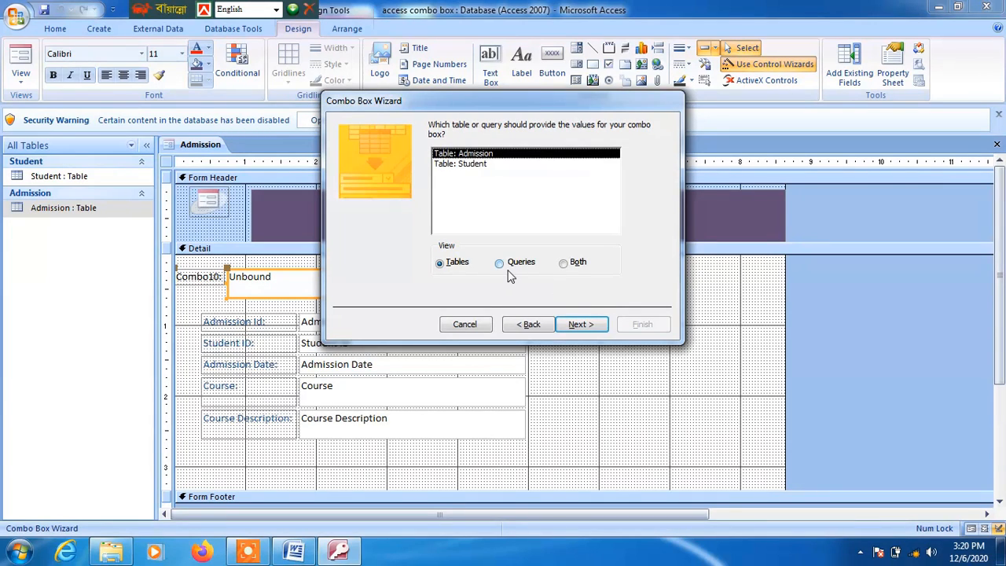
left_click(487, 164)
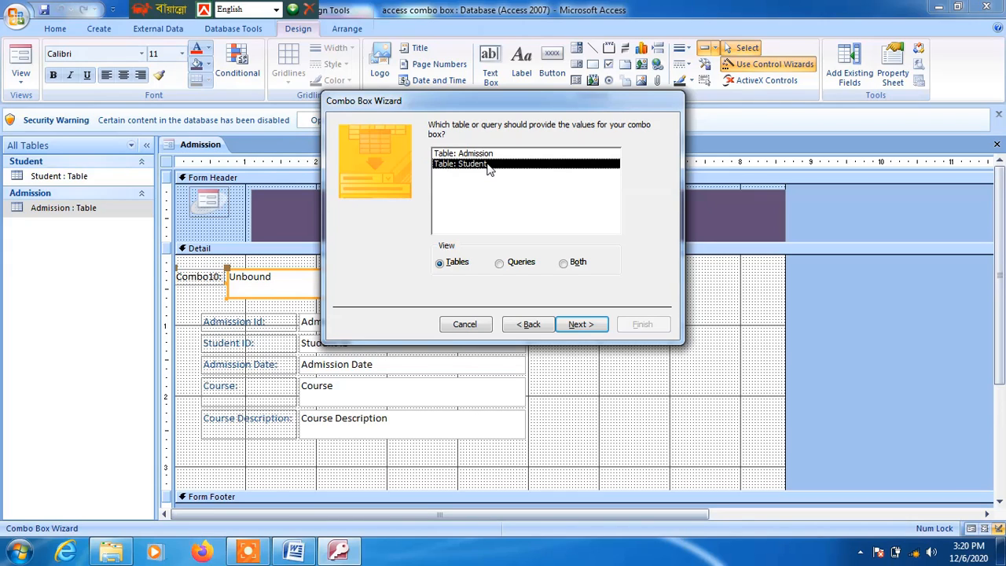
left_click(580, 324)
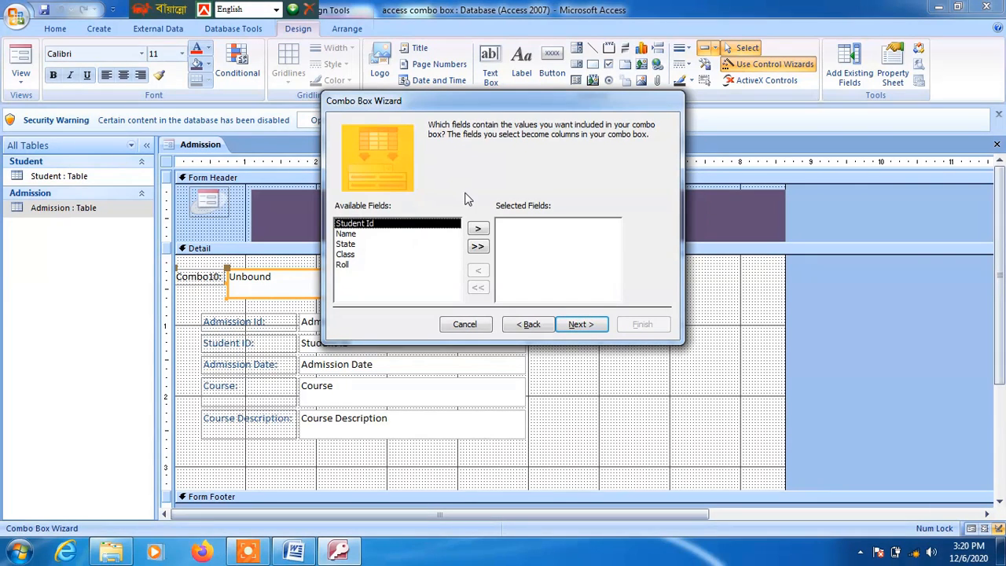
left_click(528, 324)
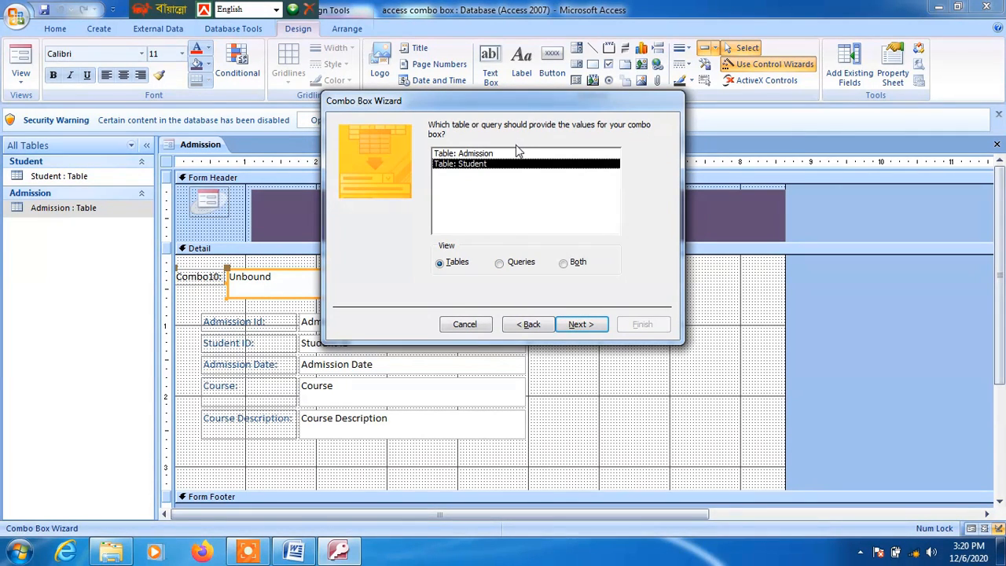
Supply the combo box from the Admission table's Admission Id and Student ID fields, unsorted, with the key column hidden.
left_click(491, 154)
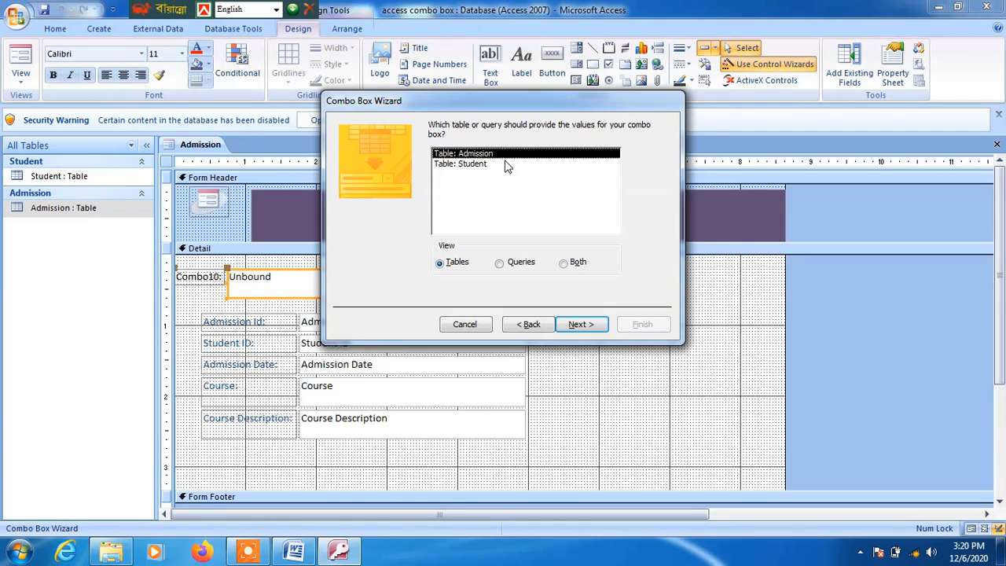
left_click(575, 325)
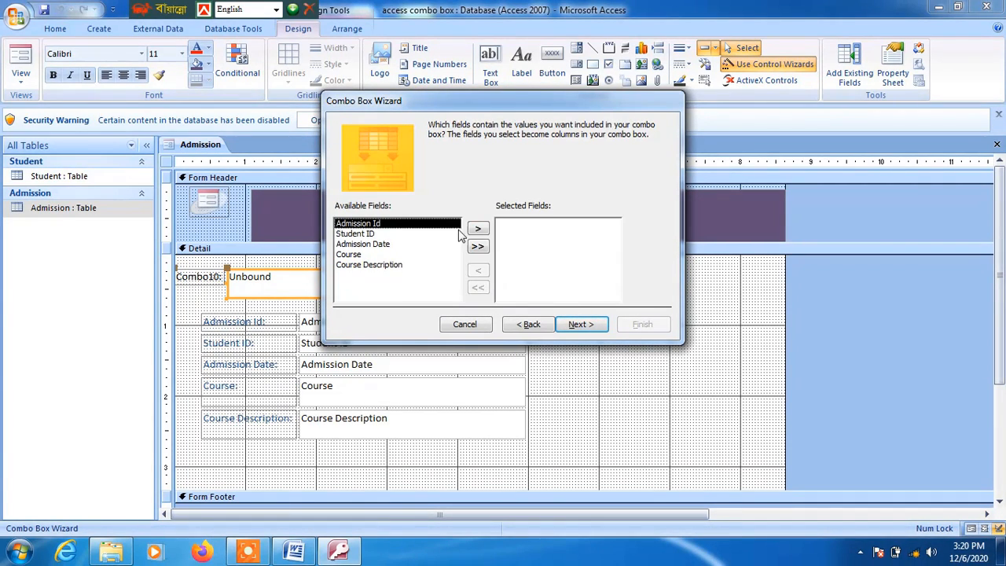
left_click(477, 230)
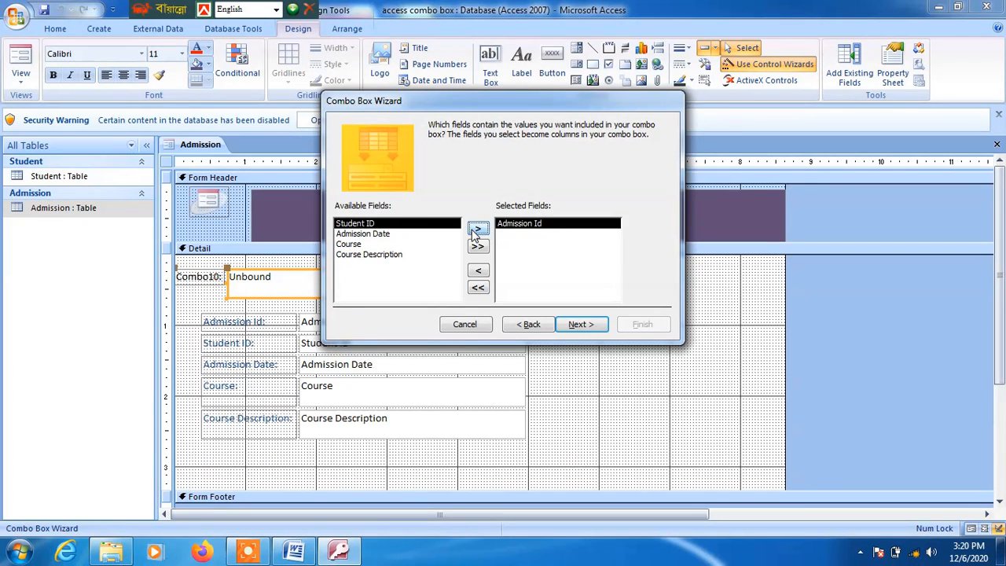
left_click(476, 230)
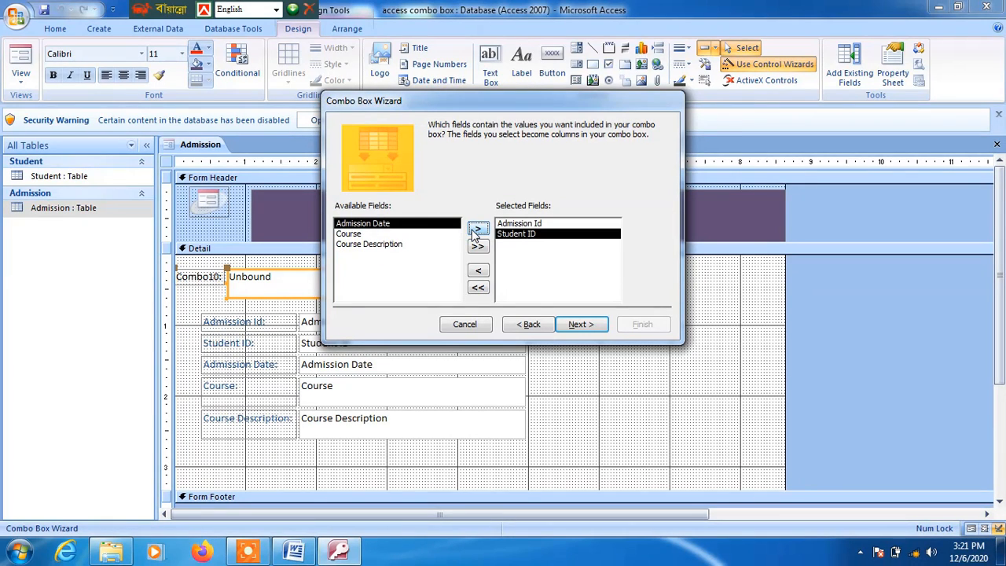
left_click(580, 325)
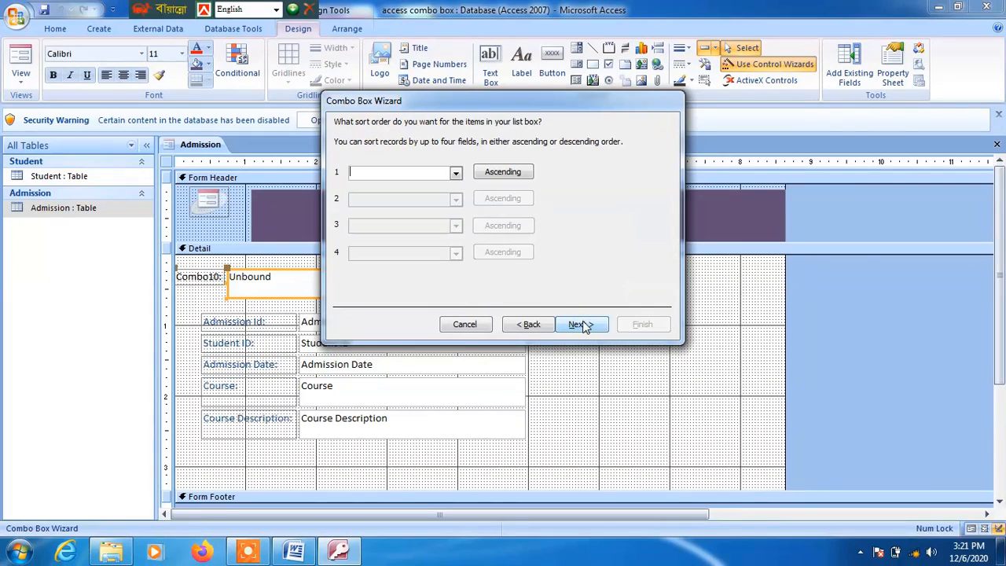
left_click(582, 325)
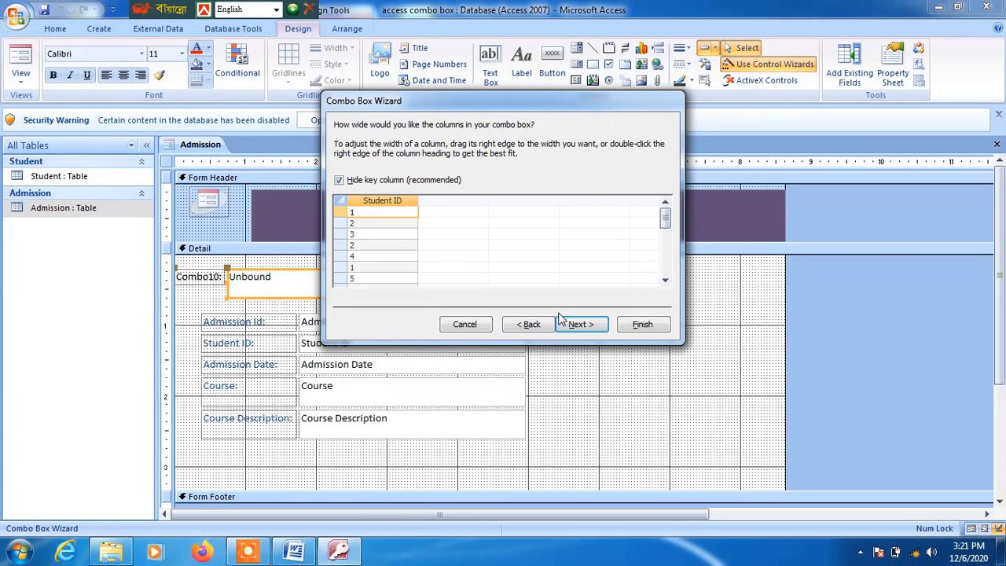
left_click(577, 324)
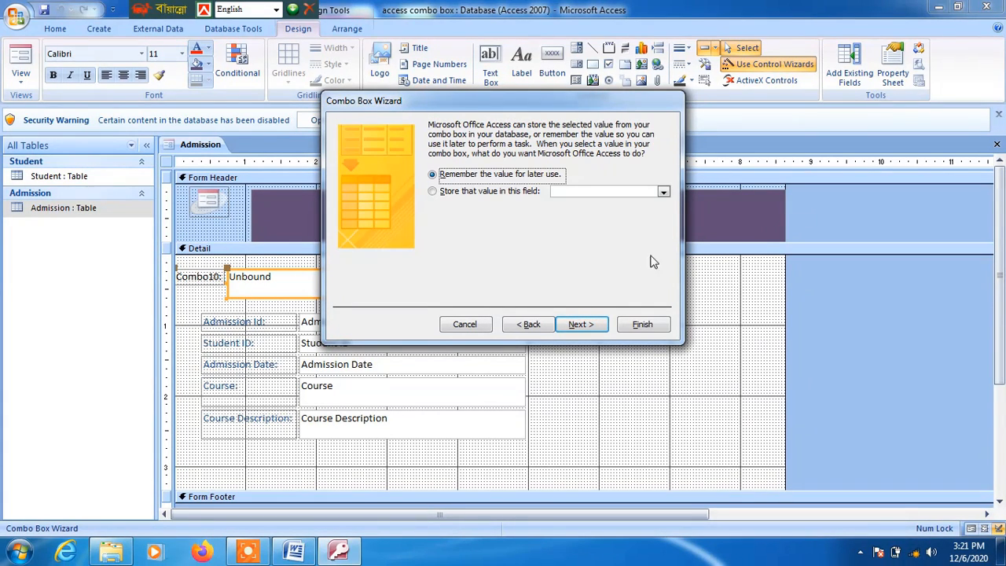
Have the combo box store the selected value in the Student ID field.
left_click(665, 197)
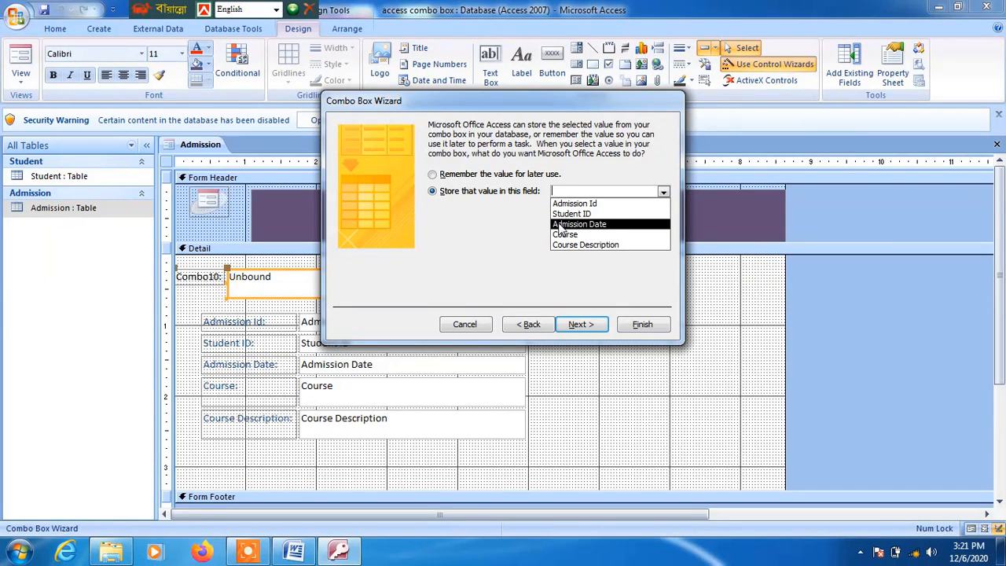
left_click(564, 213)
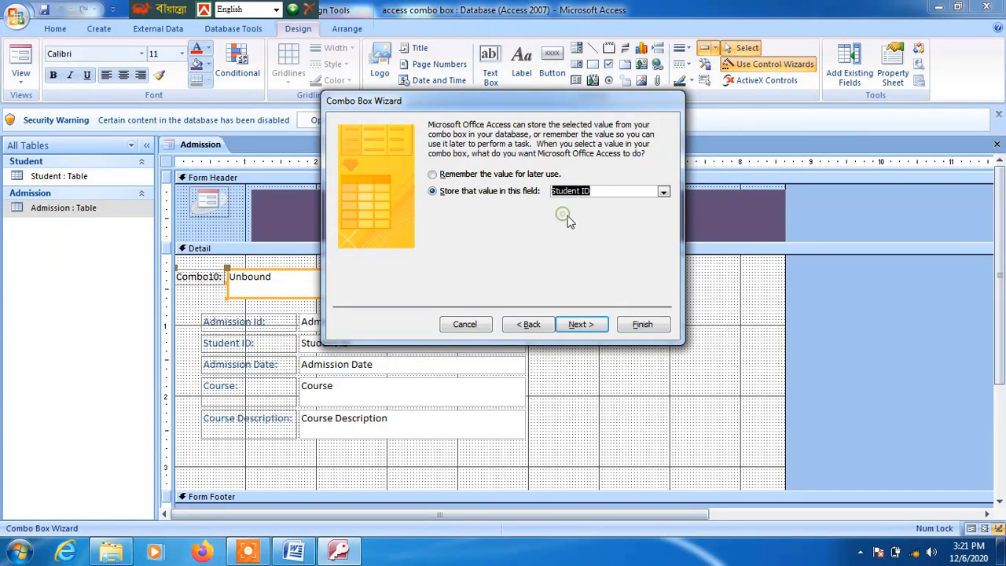
left_click(570, 324)
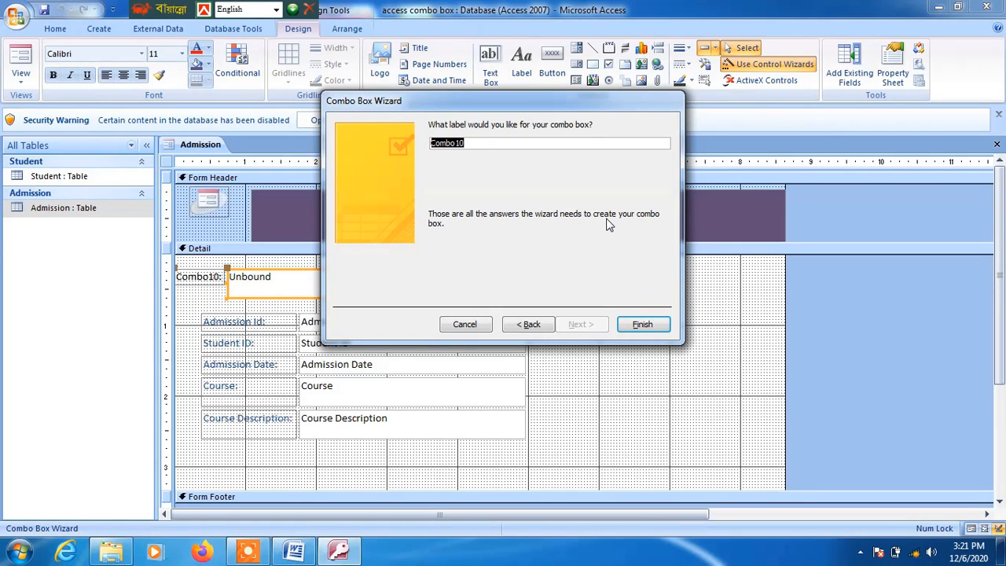
Label the combo box Student and finish creating it.
type("s")
key("BackSpace")
key("BackSpace")
key("BackSpace")
key("BackSpace")
key("BackSpace")
left_click(632, 323)
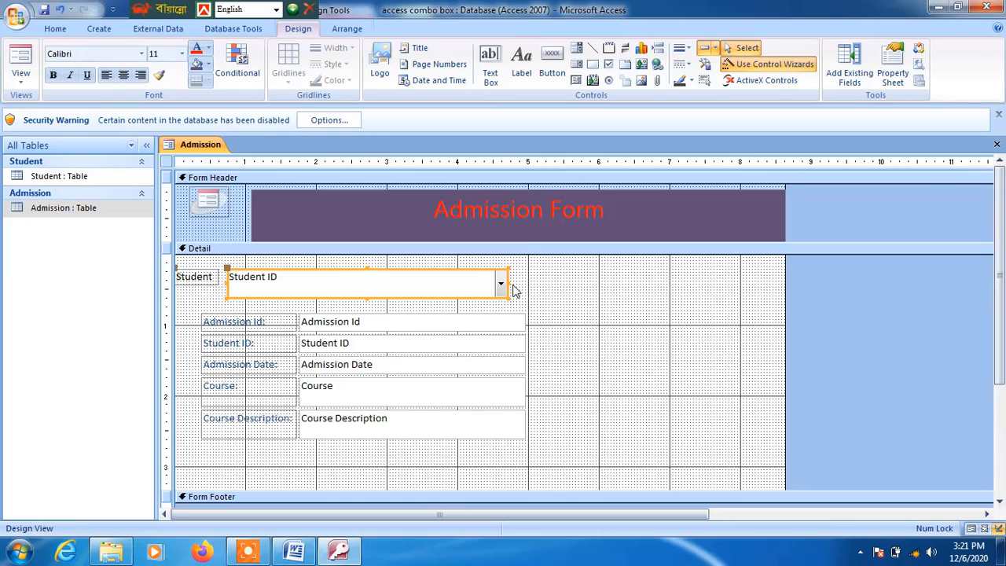
Narrow the Student combo box to about 1.3 inches, the header title to about 4.8 inches and the form to about 6.4 inches.
left_click_drag(505, 283, 322, 283)
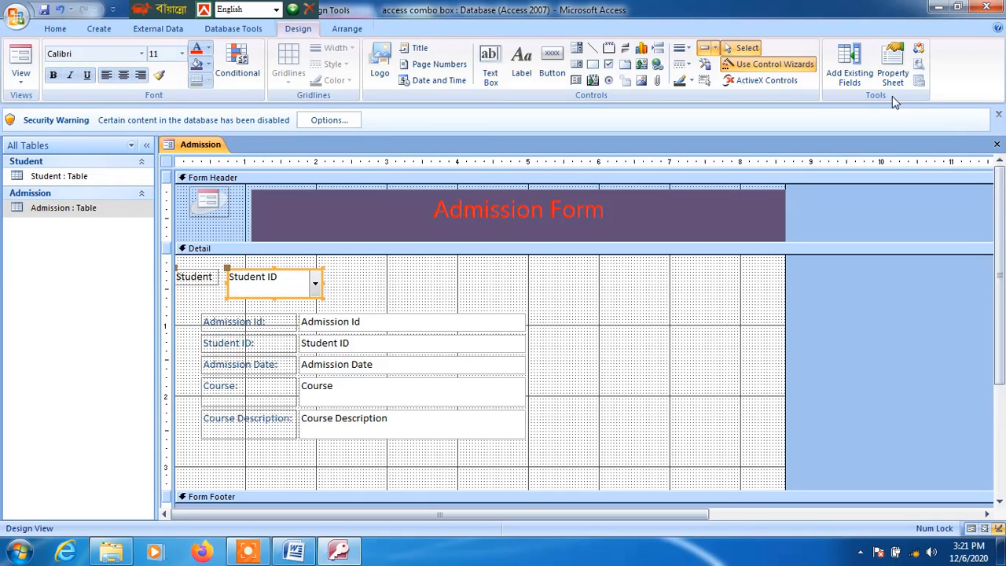
left_click(787, 354)
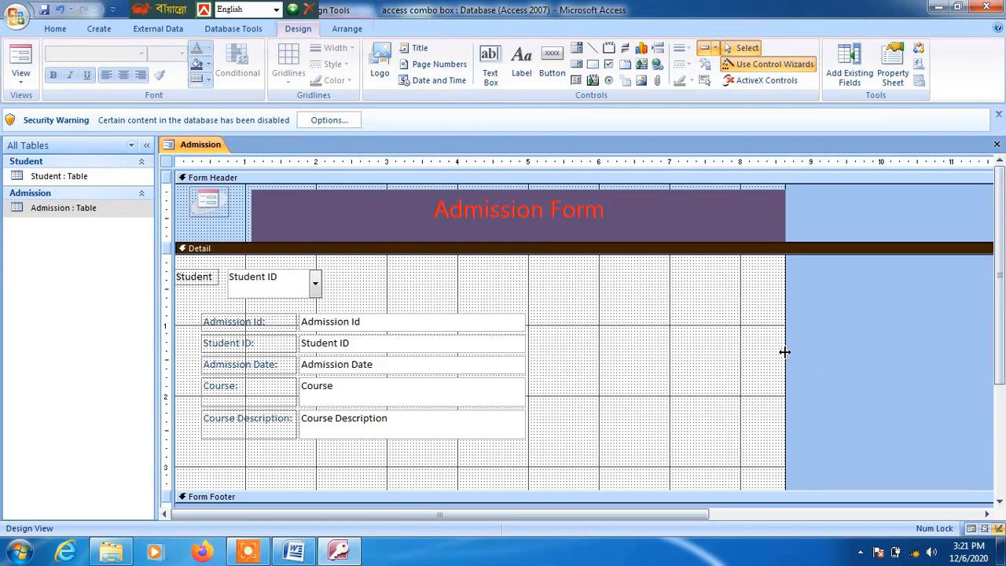
left_click_drag(731, 354, 646, 376)
left_click(780, 213)
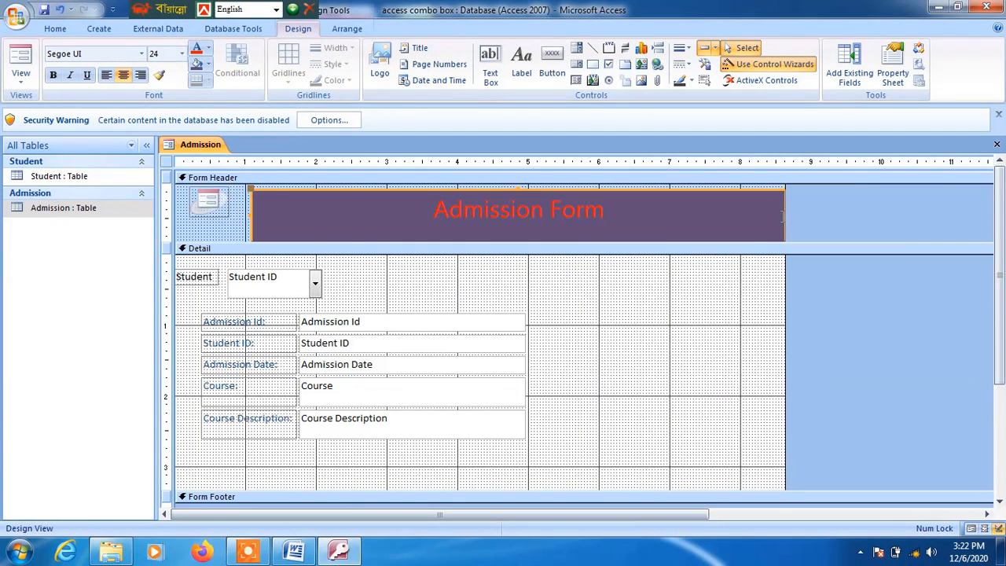
left_click_drag(783, 216, 593, 222)
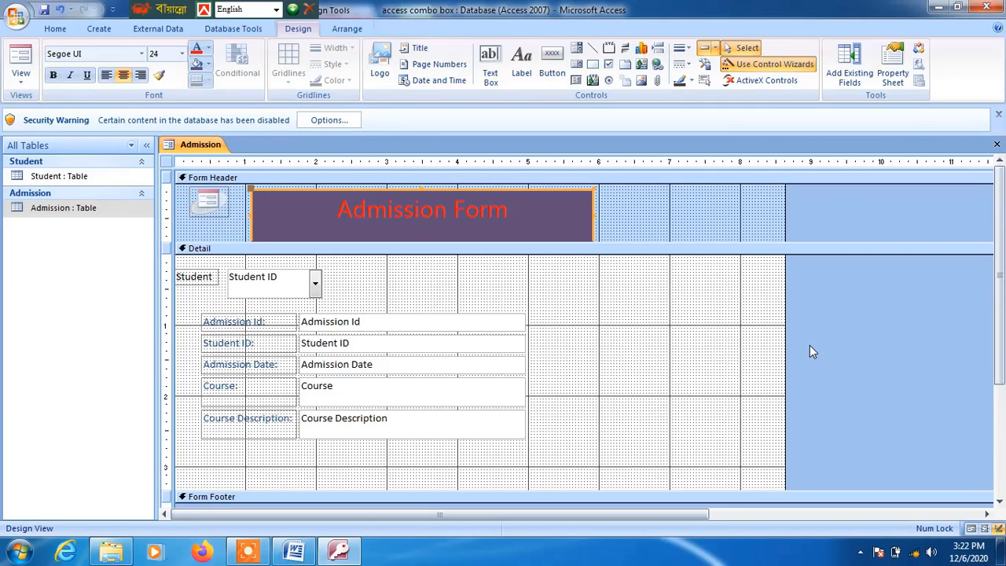
left_click_drag(785, 345, 626, 337)
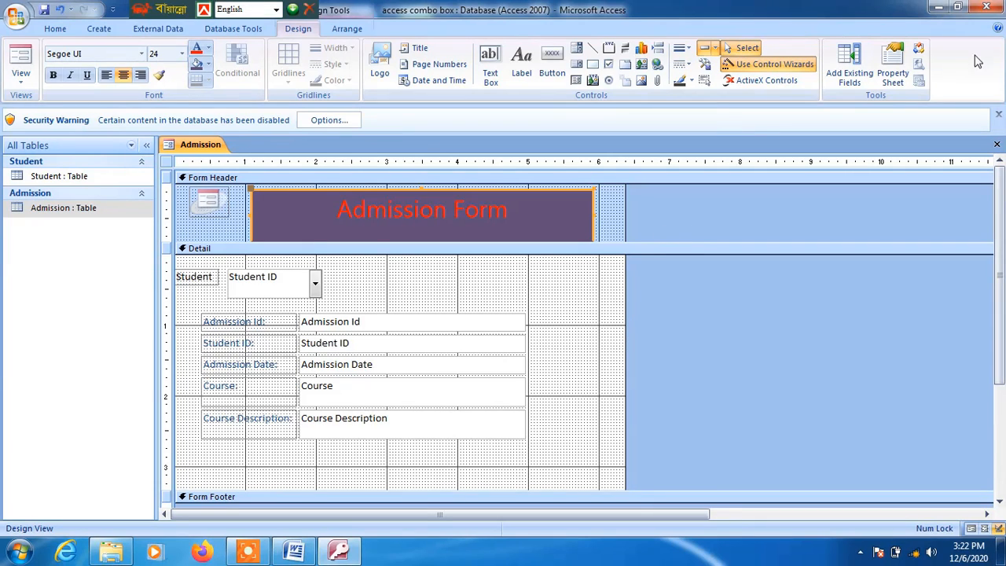
Set the Scroll Bars property of the whole form to Neither.
left_click(888, 77)
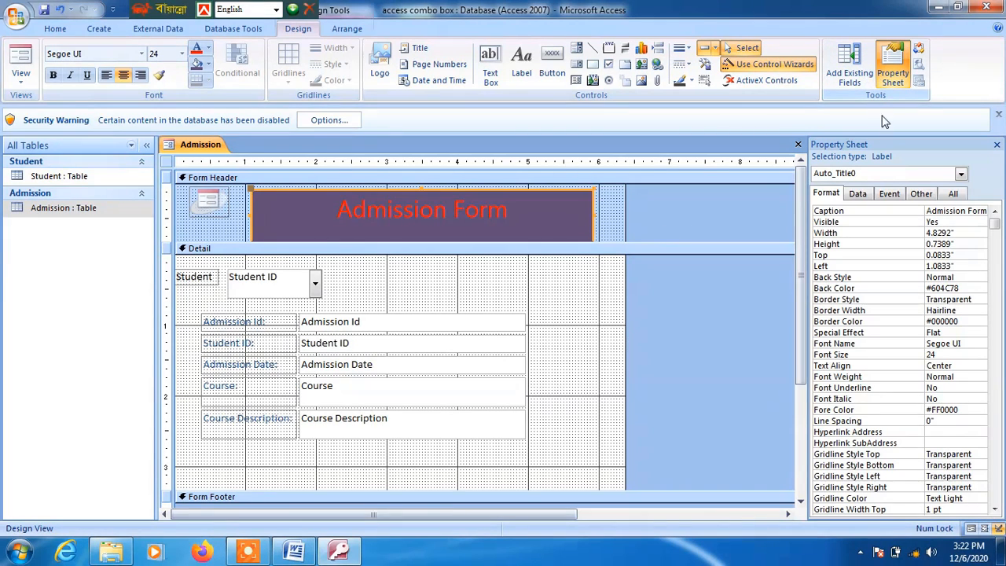
left_click(587, 319)
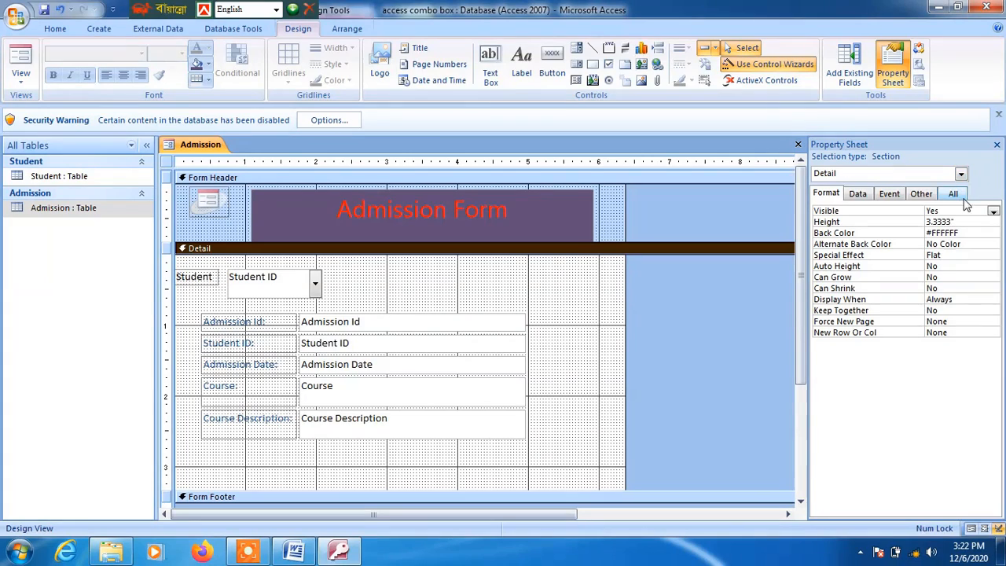
left_click(960, 174)
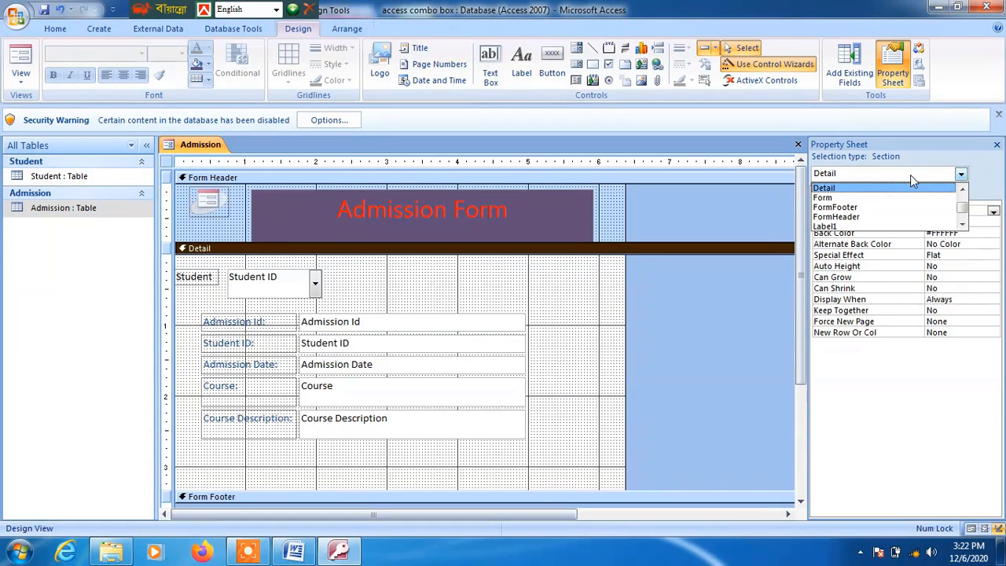
left_click(849, 201)
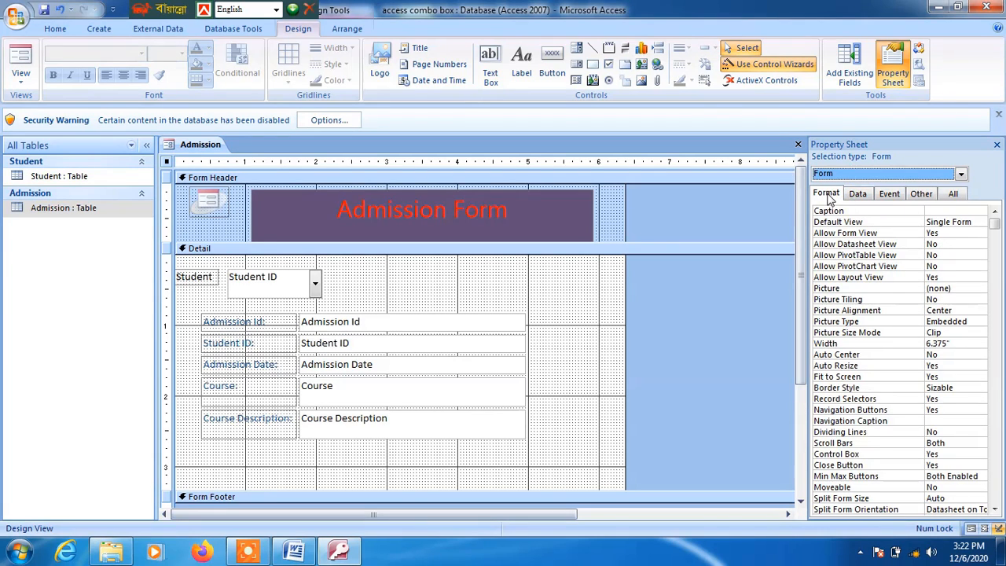
left_click(814, 198)
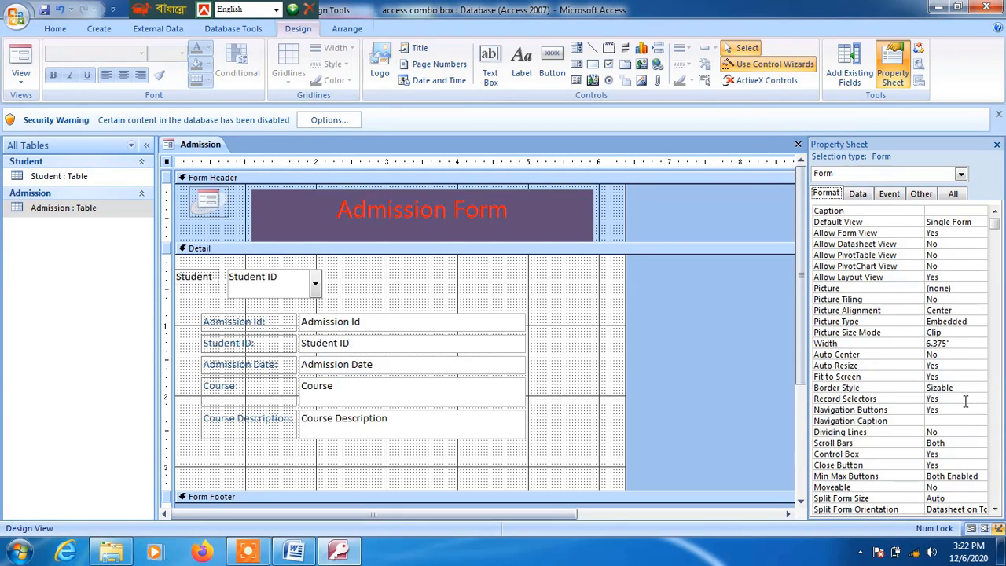
left_click(956, 445)
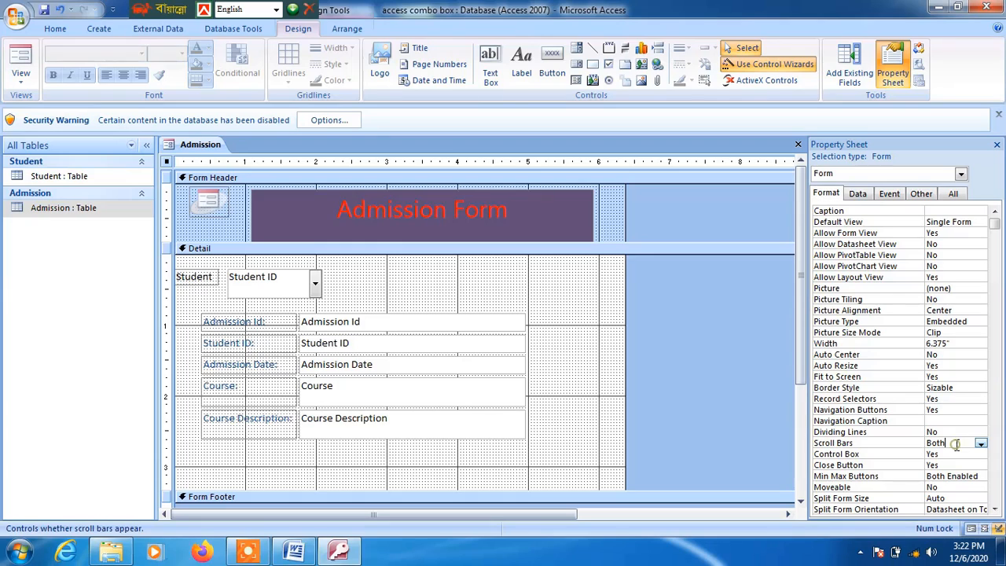
scroll(943, 446, "down", 4)
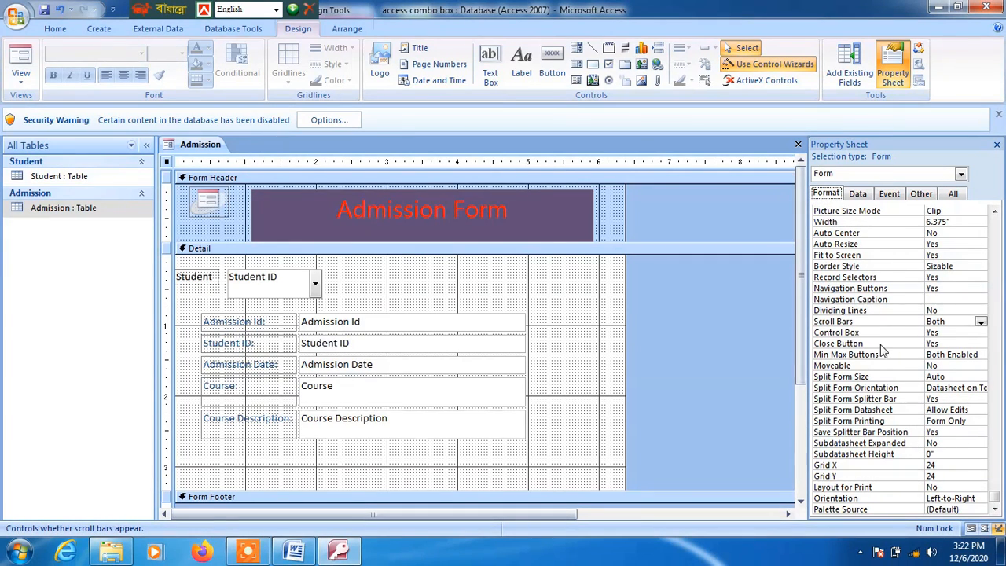
scroll(880, 344, "up", 3)
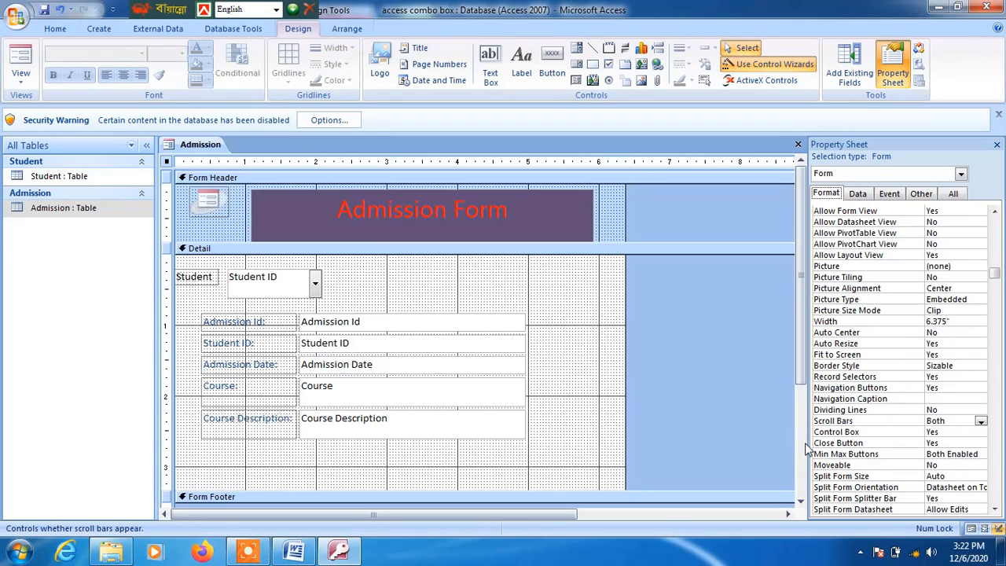
left_click(980, 421)
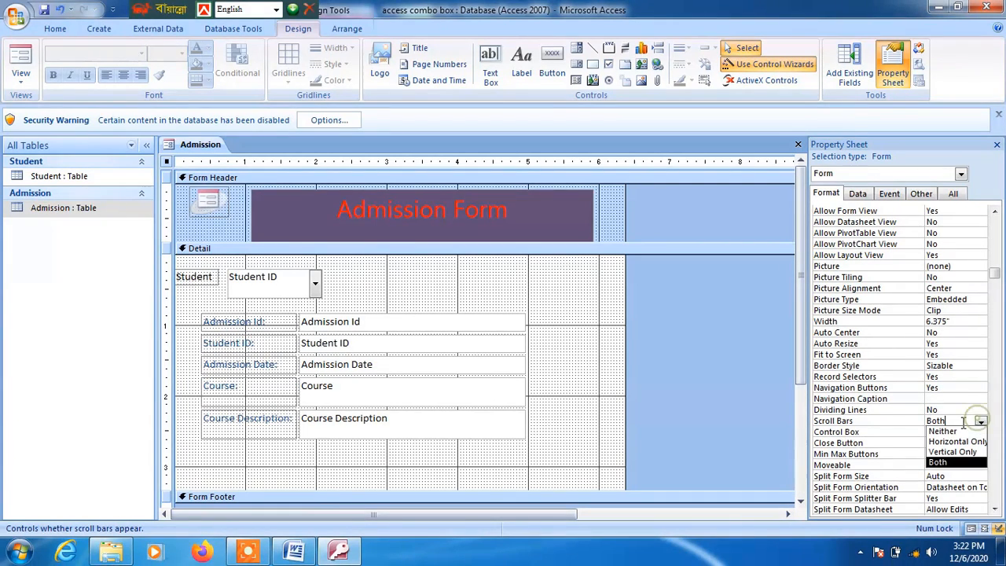
left_click(957, 431)
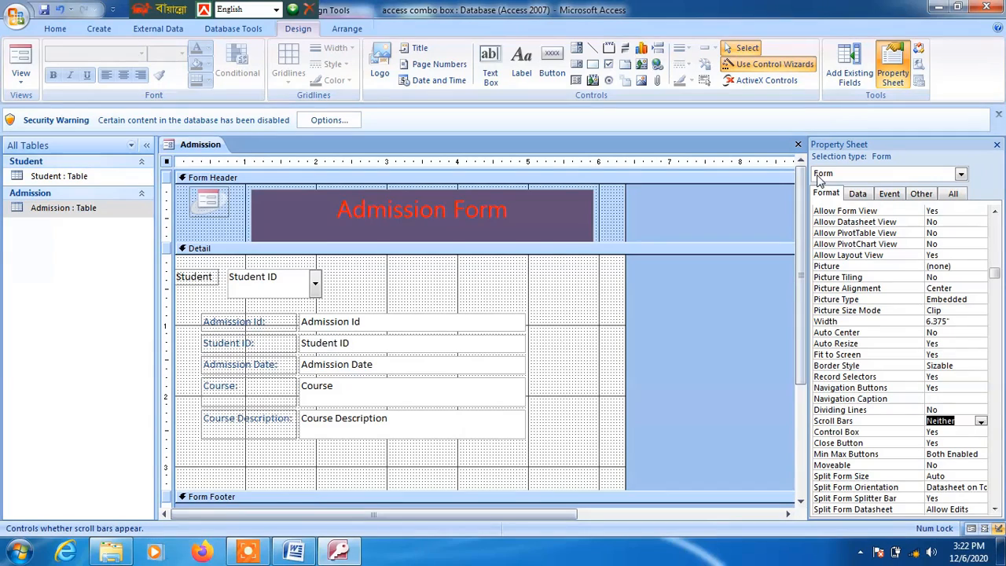
Set the form's Data Entry property to Yes.
left_click(857, 193)
left_click(946, 289)
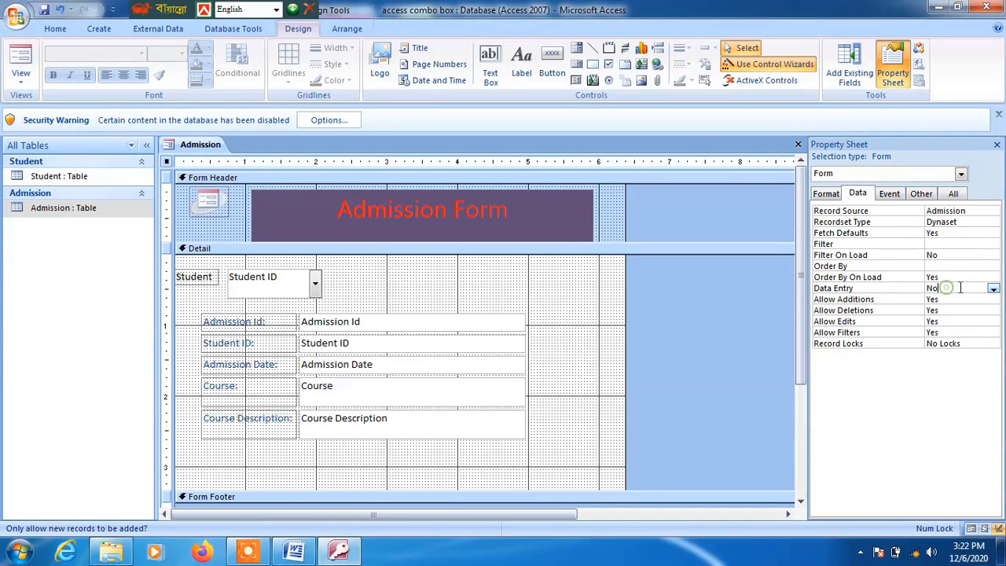
left_click(992, 289)
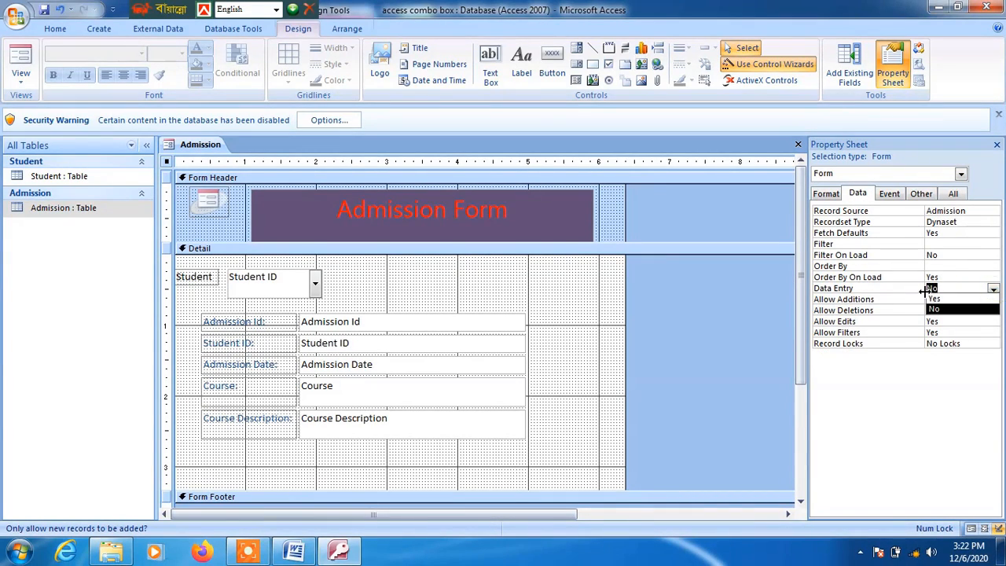
left_click(942, 299)
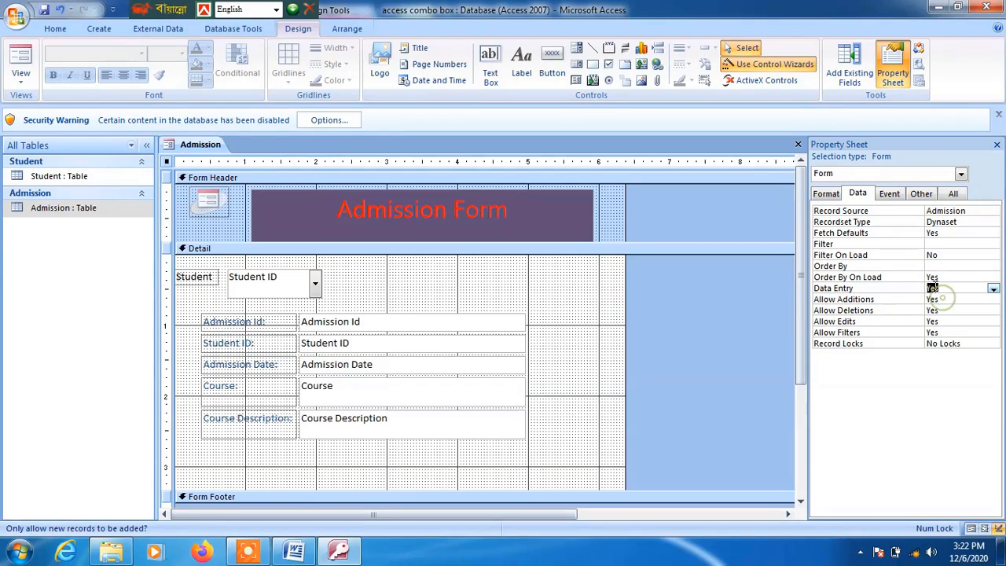
Set the form's Pop Up and Modal properties to Yes and close the form properties, keeping the form open in design.
left_click(923, 194)
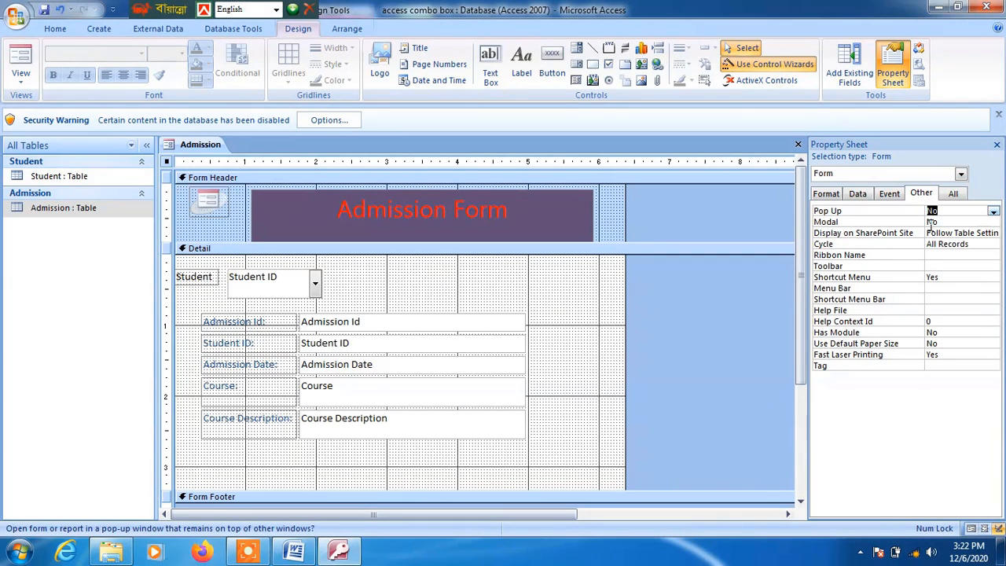
left_click(992, 211)
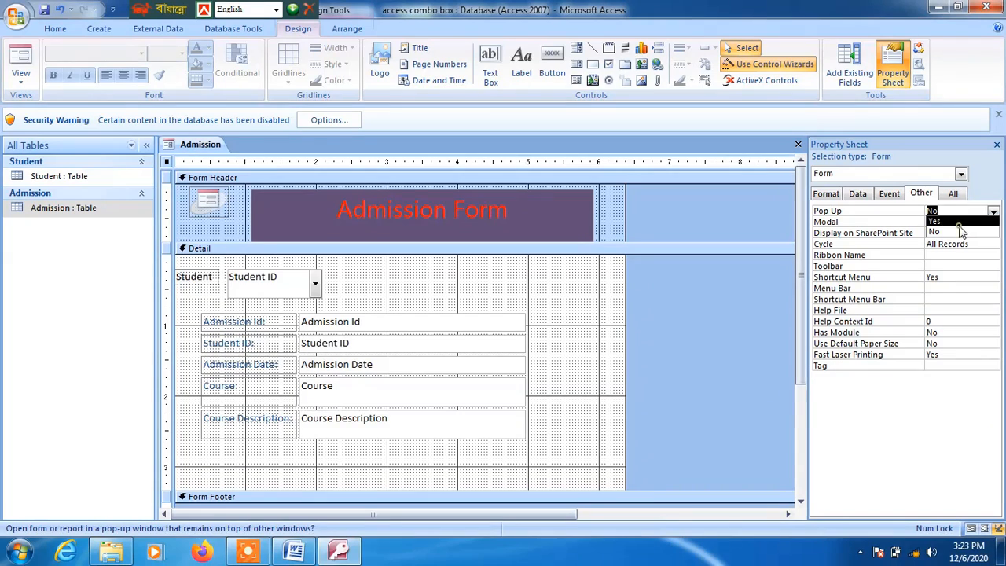
left_click(959, 220)
left_click(954, 222)
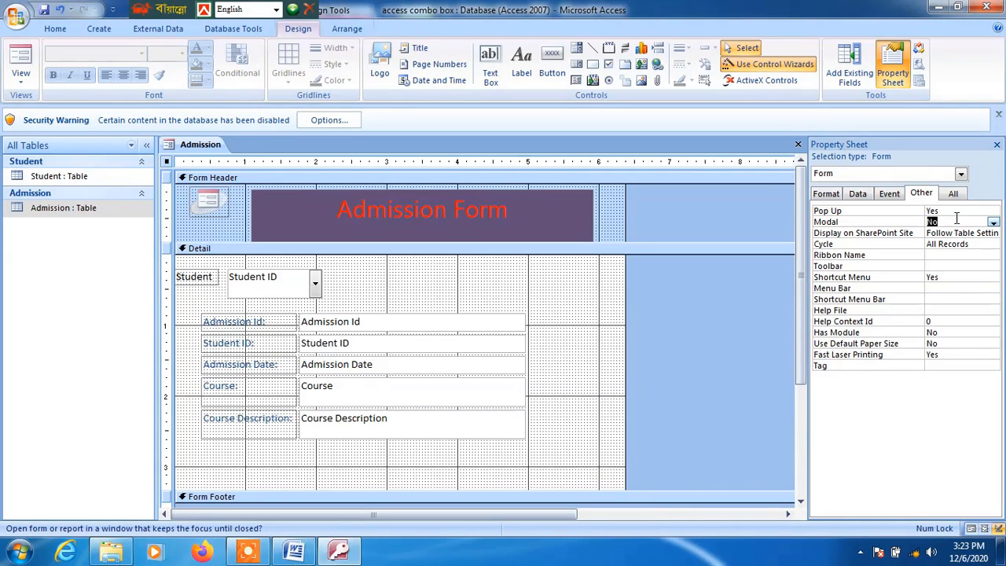
left_click(993, 222)
left_click(967, 234)
left_click(996, 145)
left_click(996, 145)
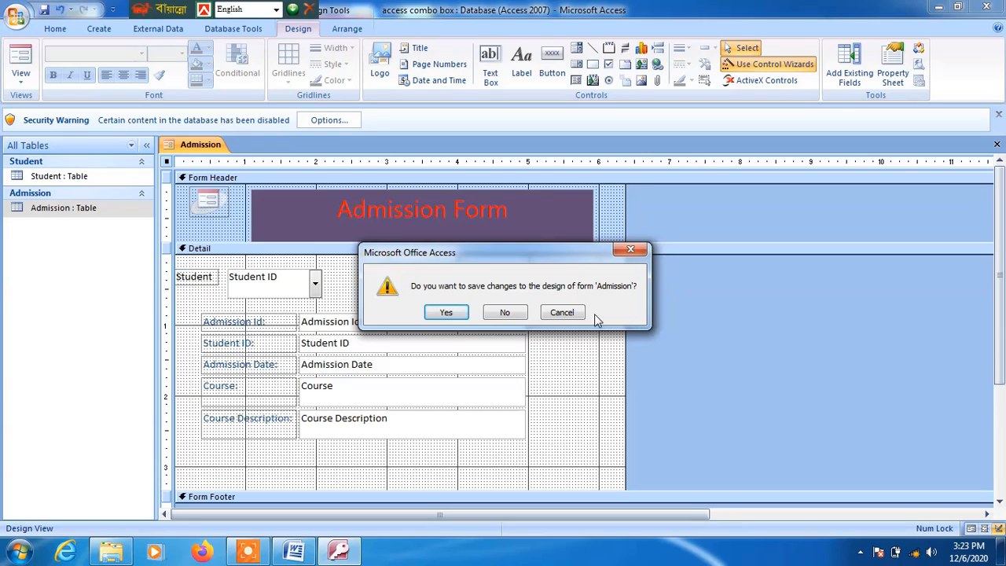
left_click(562, 313)
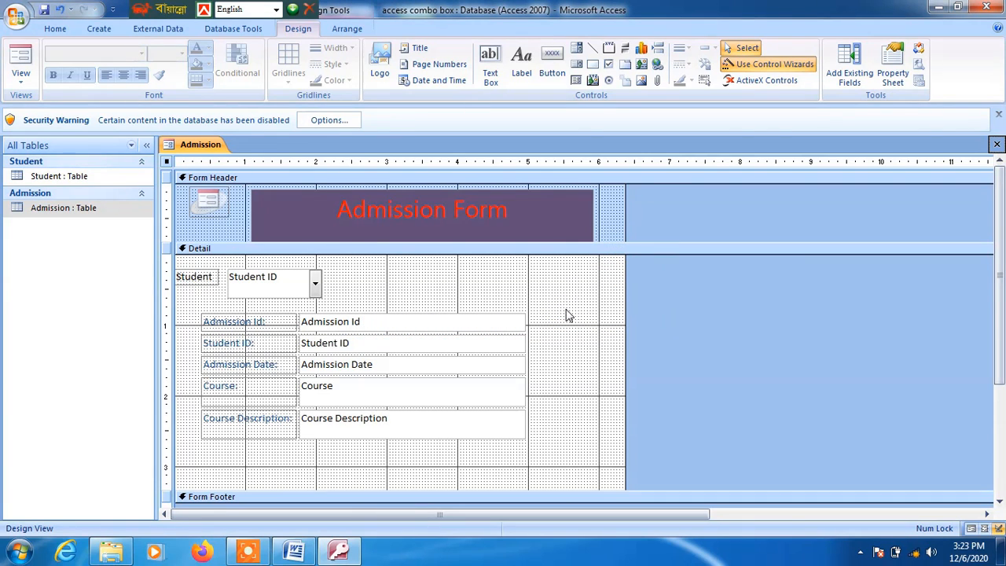
Fill the Detail section background with light green and the Form Header background with a light blue shade.
right_click(568, 315)
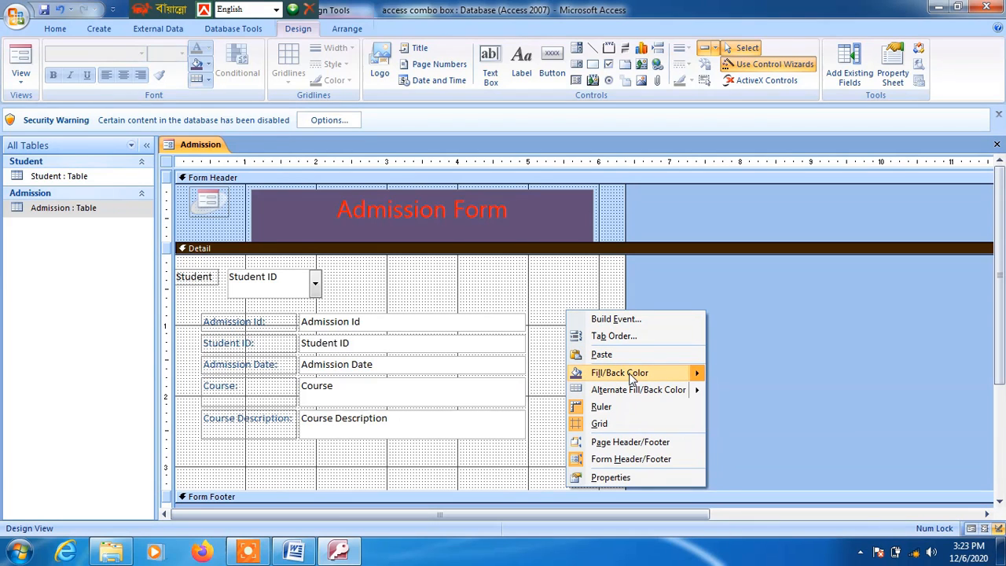
mouse_move(631, 377)
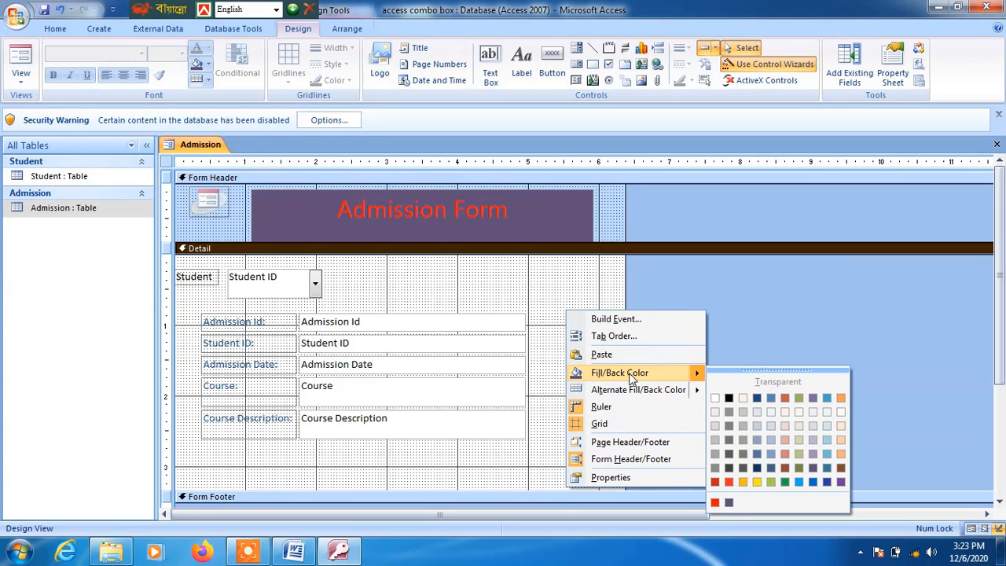
left_click(770, 481)
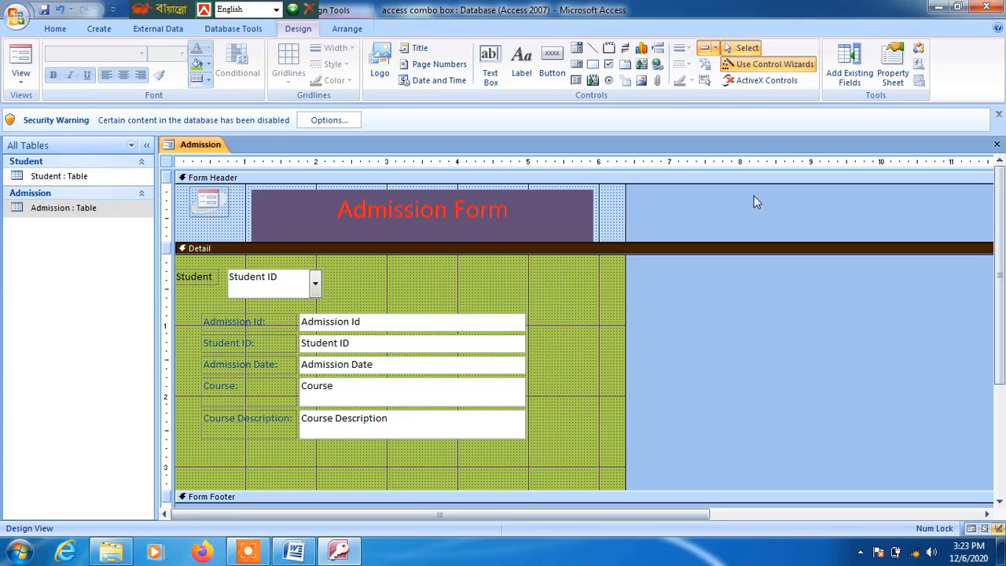
right_click(609, 209)
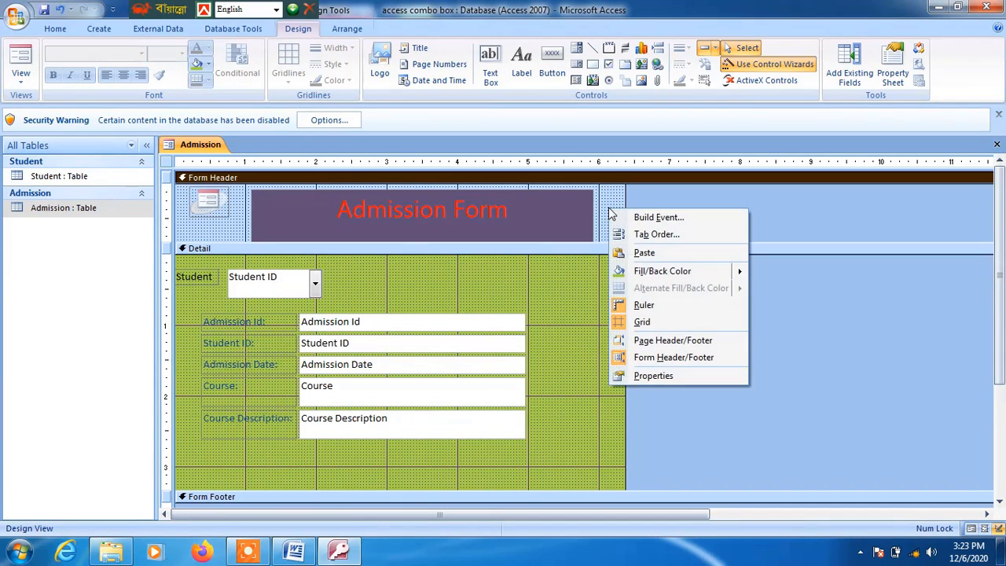
mouse_move(721, 272)
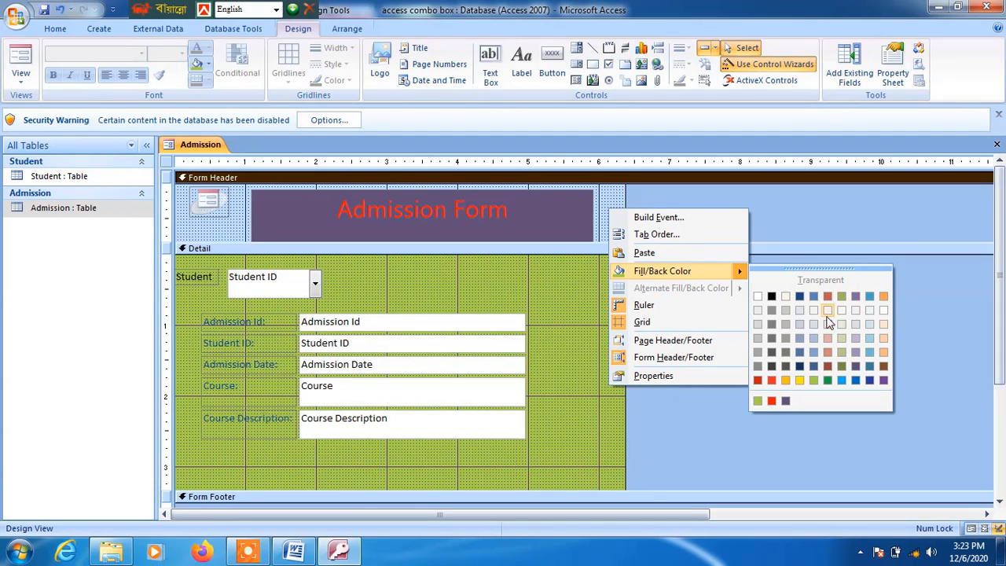
left_click(812, 336)
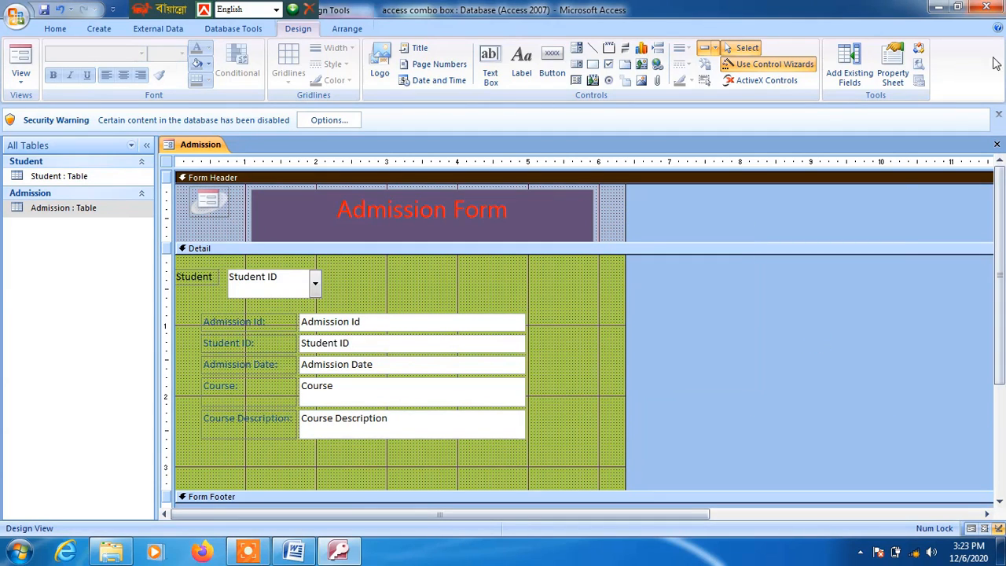
Close the Admission form design and save it under the name Admission fiorm.
left_click(996, 144)
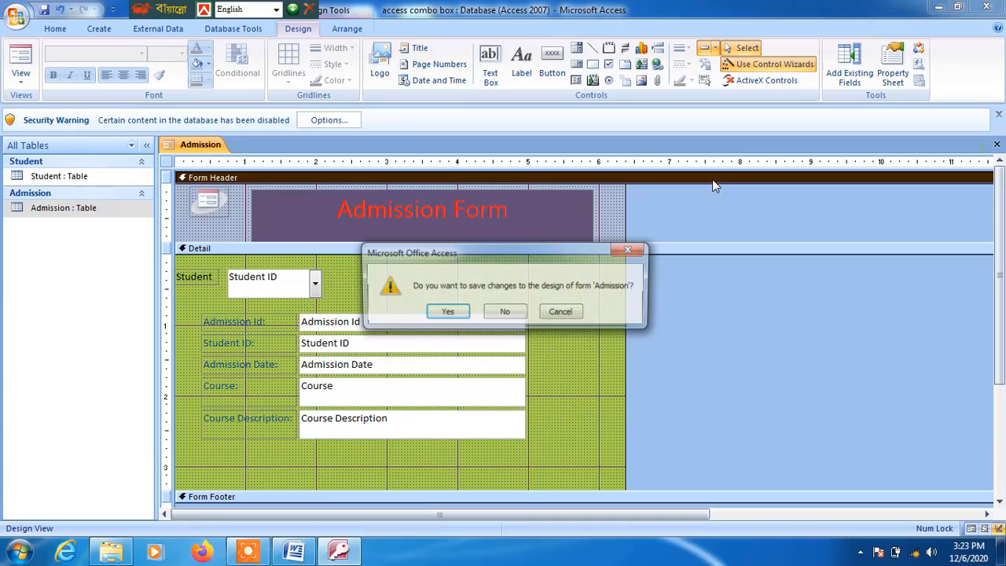
left_click(447, 312)
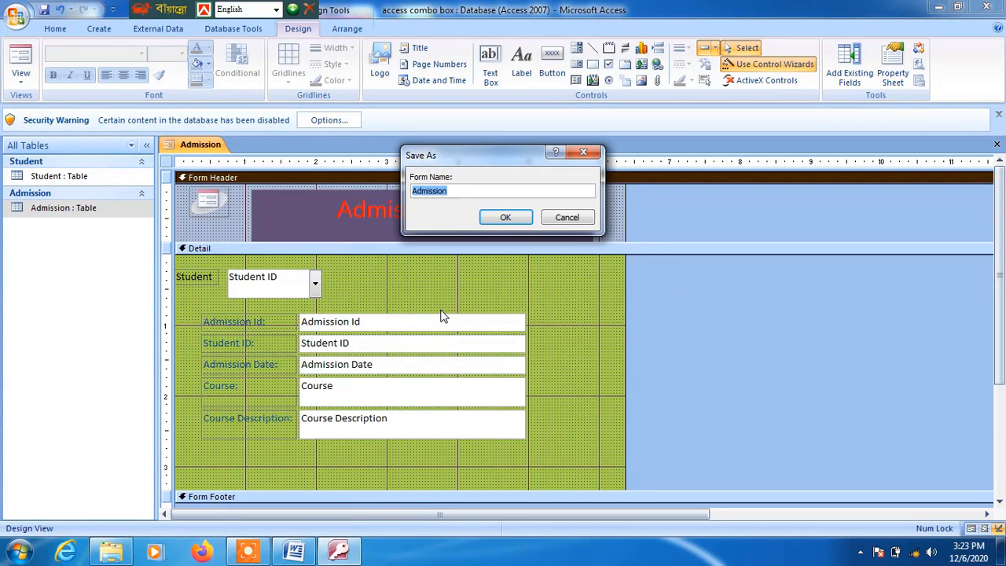
key("Right")
type("f")
type("lor")
key("Return")
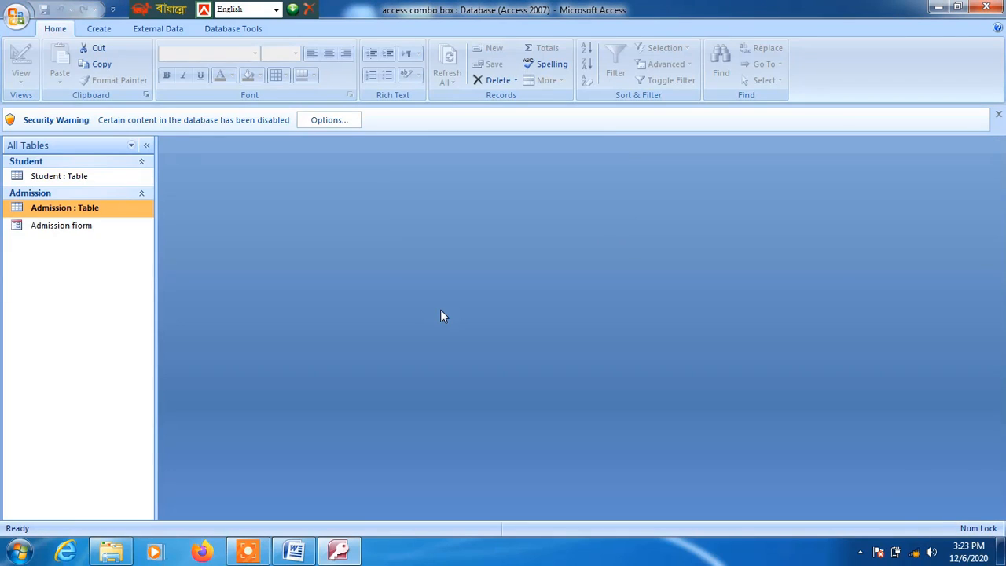
Open Admission fiorm and test its Student combo box by choosing 2 and then 5.
left_click(63, 229)
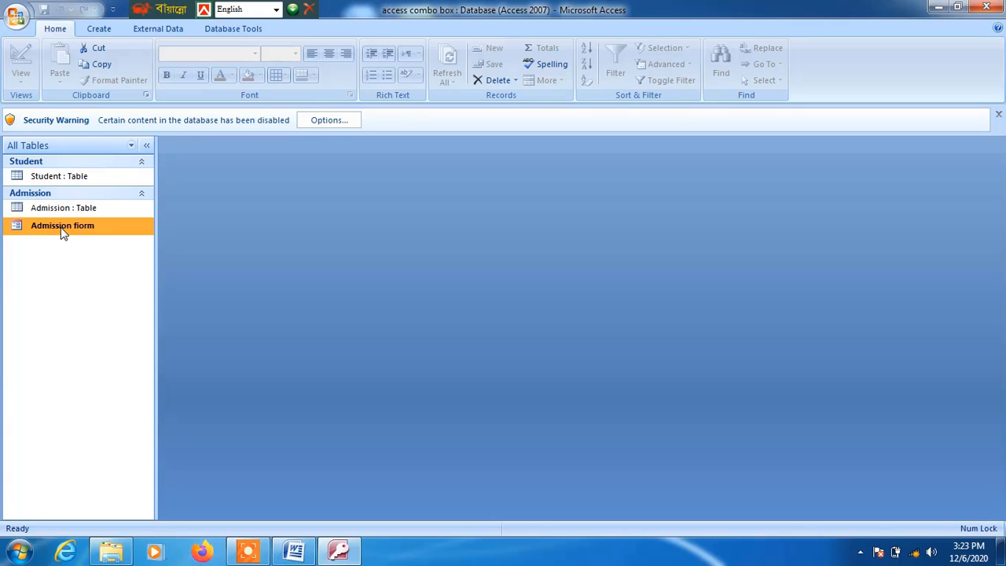
double_click(56, 227)
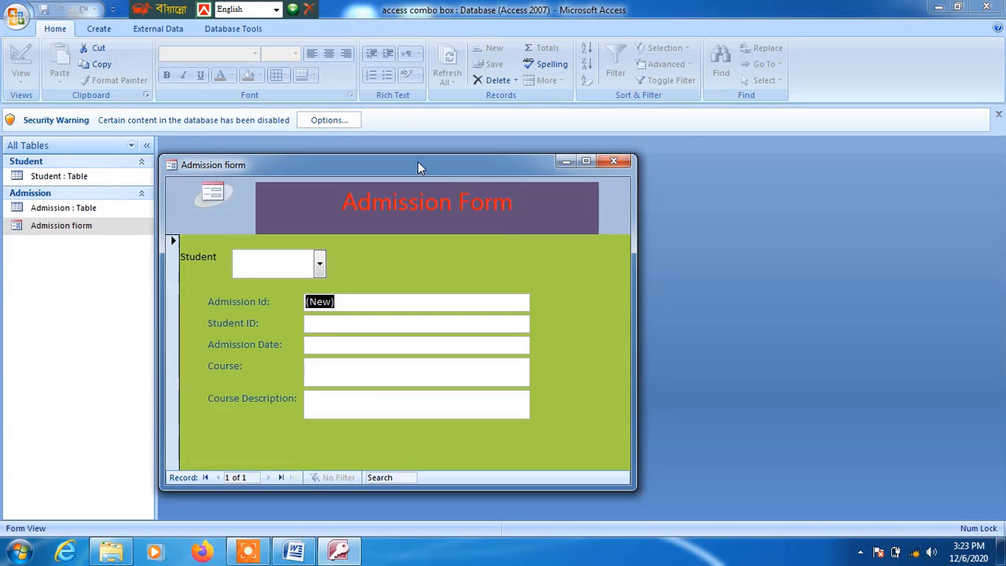
left_click_drag(417, 165, 639, 160)
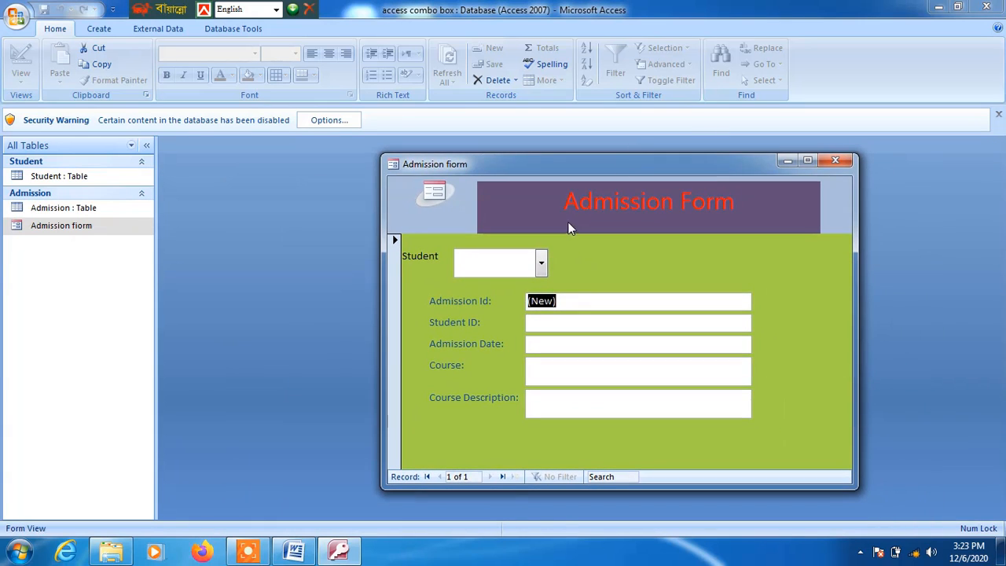
left_click(542, 264)
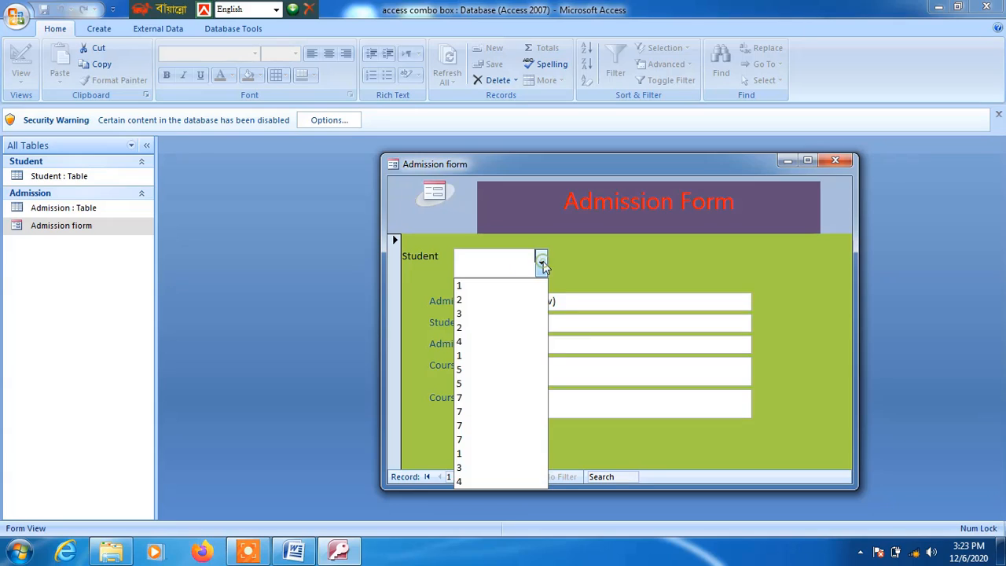
left_click(503, 299)
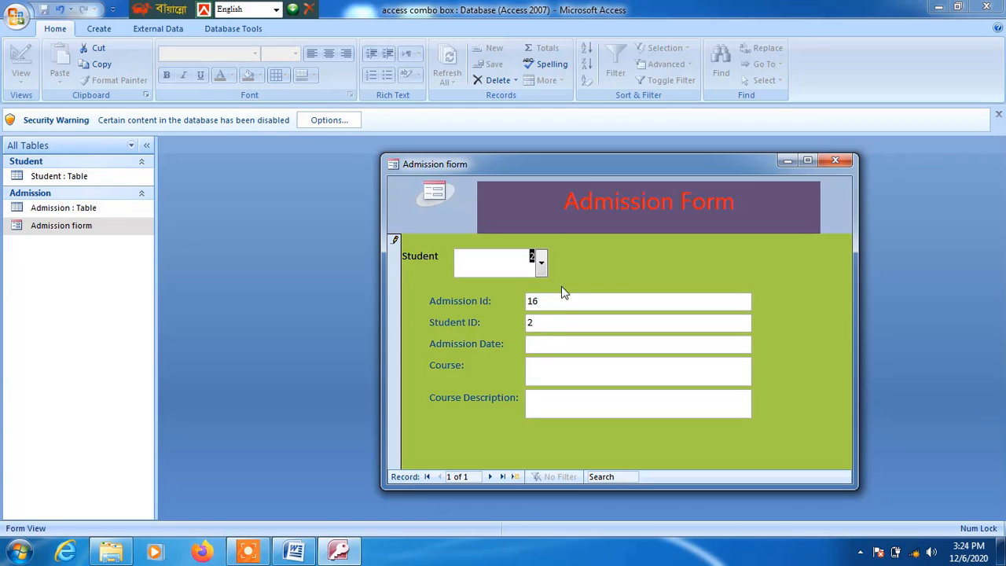
left_click(540, 264)
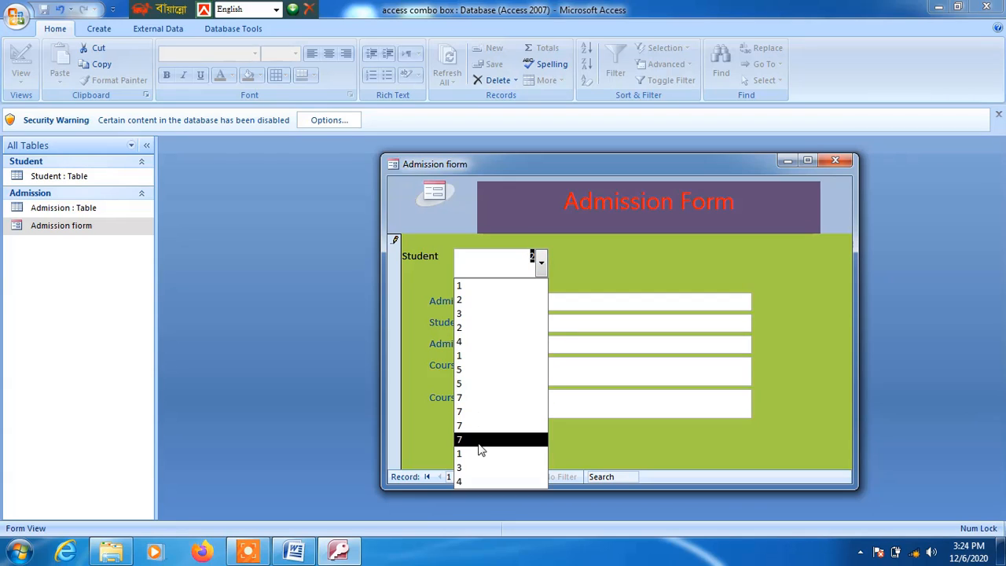
left_click(473, 384)
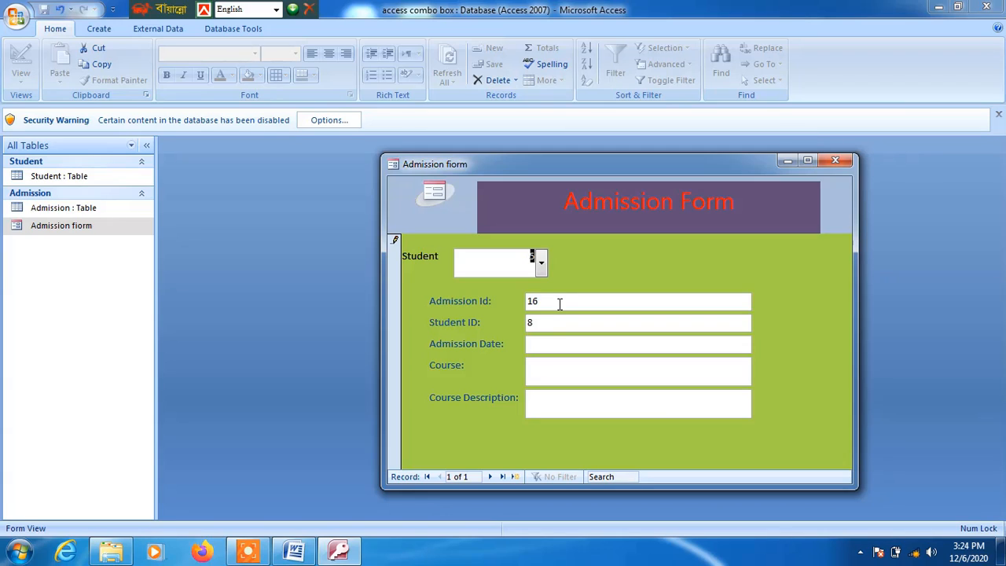
Close Admission fiorm without keeping the test record.
left_click(610, 249)
left_click(835, 160)
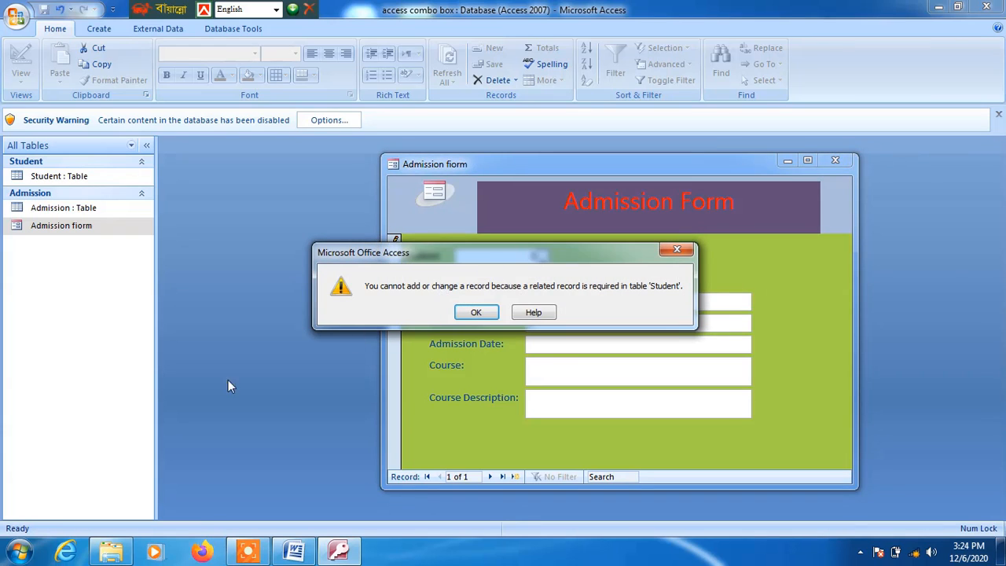
left_click(579, 310)
left_click(471, 321)
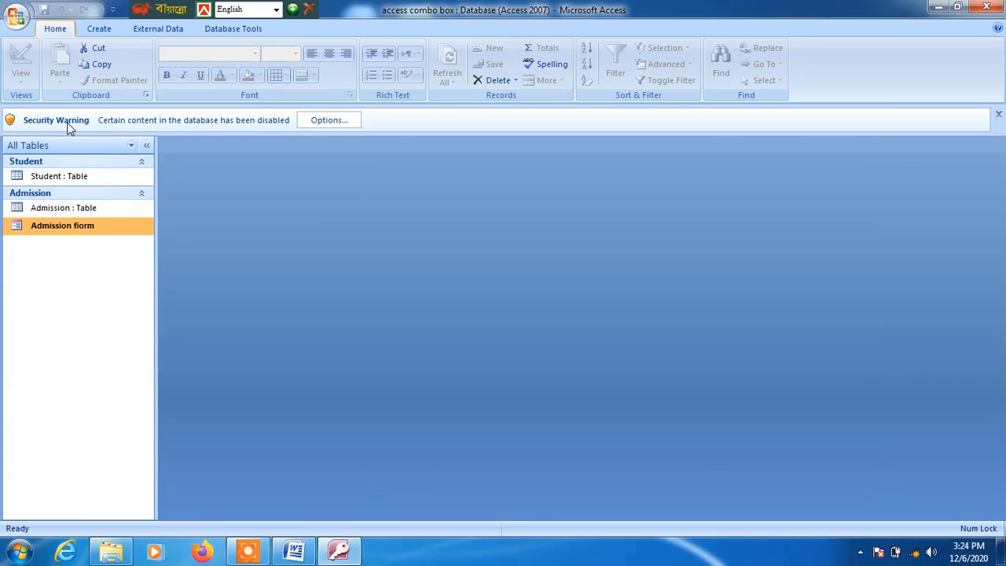
Create a form from the Student table and delete its Admission subform in Design View.
left_click(60, 180)
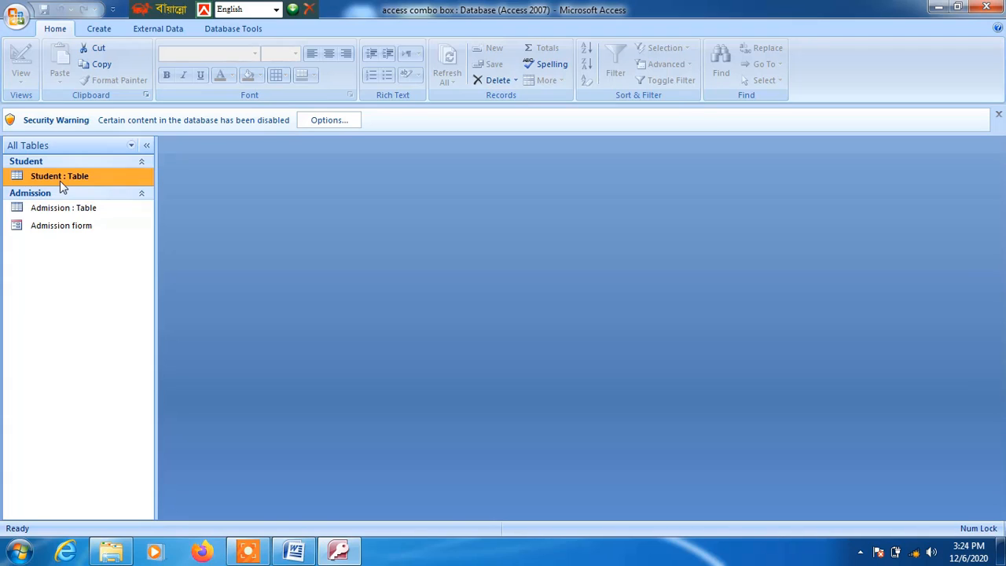
left_click(99, 31)
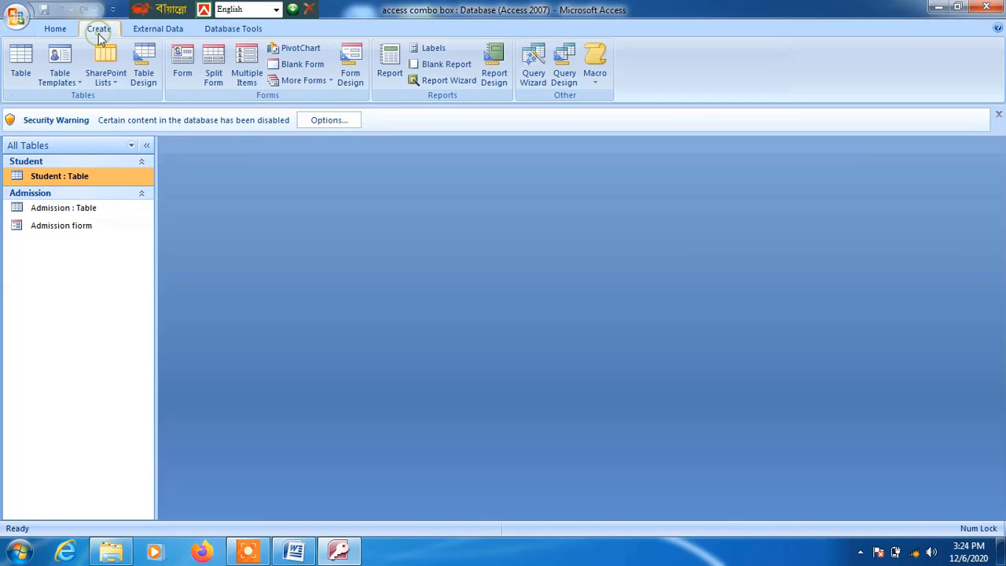
left_click(180, 67)
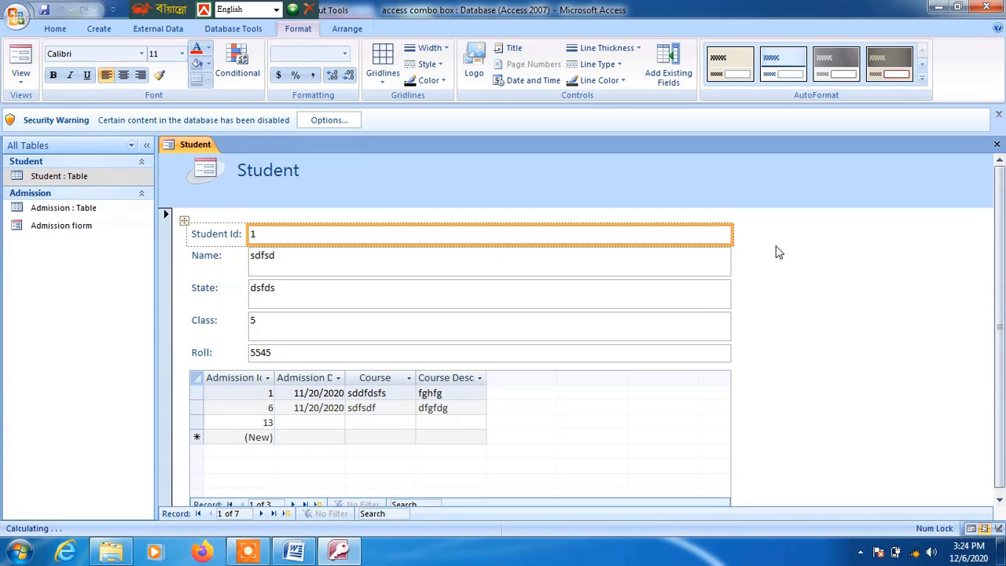
right_click(775, 251)
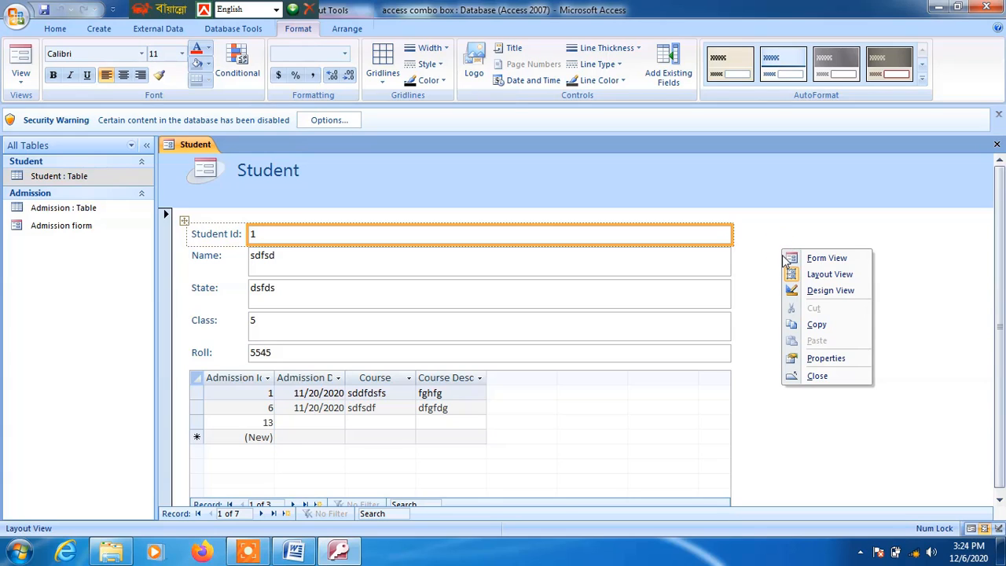
left_click(814, 302)
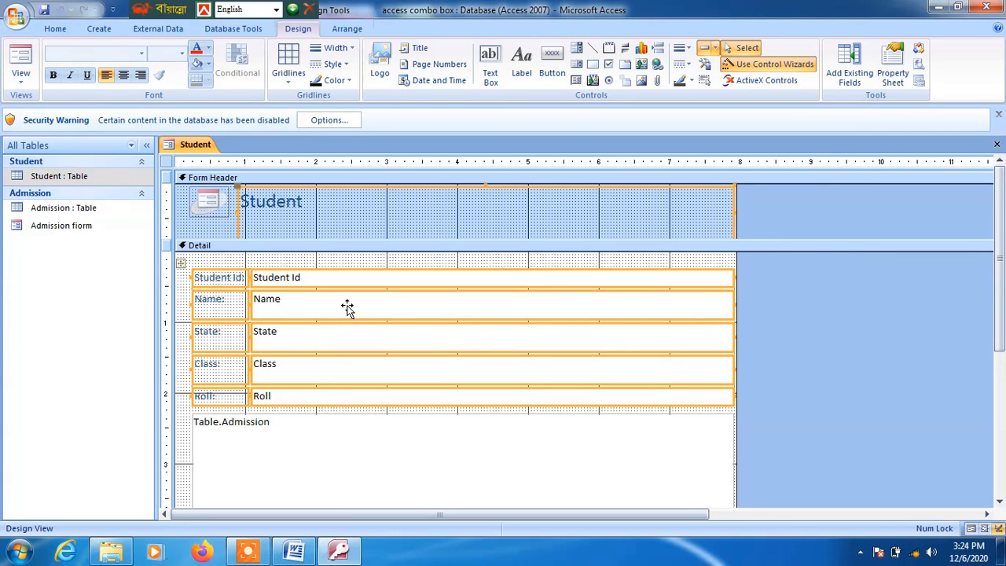
left_click(341, 437)
key("Delete")
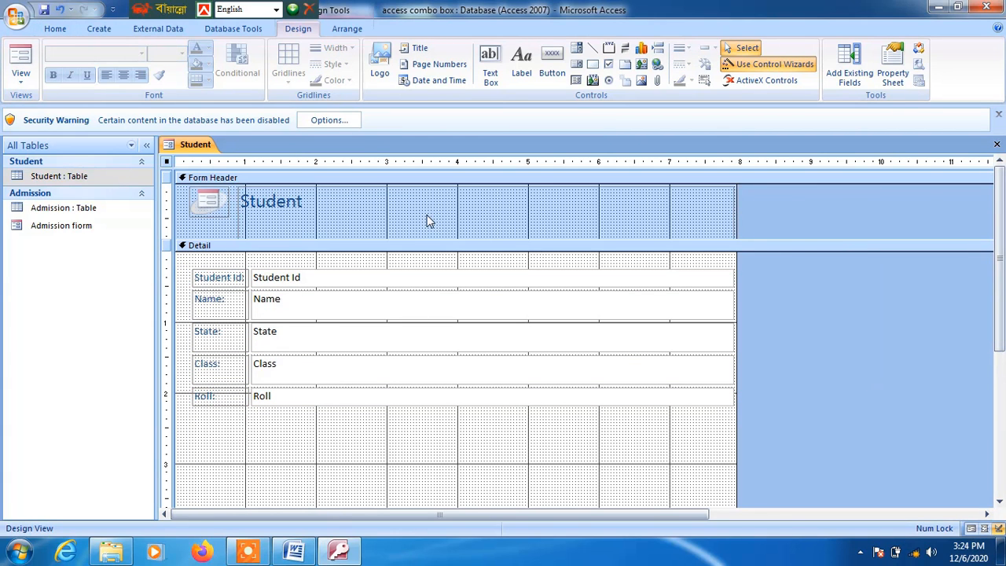
Move the Student field group lower in the Detail section and narrow it so it ends at about 3.5 inches.
left_click(430, 268)
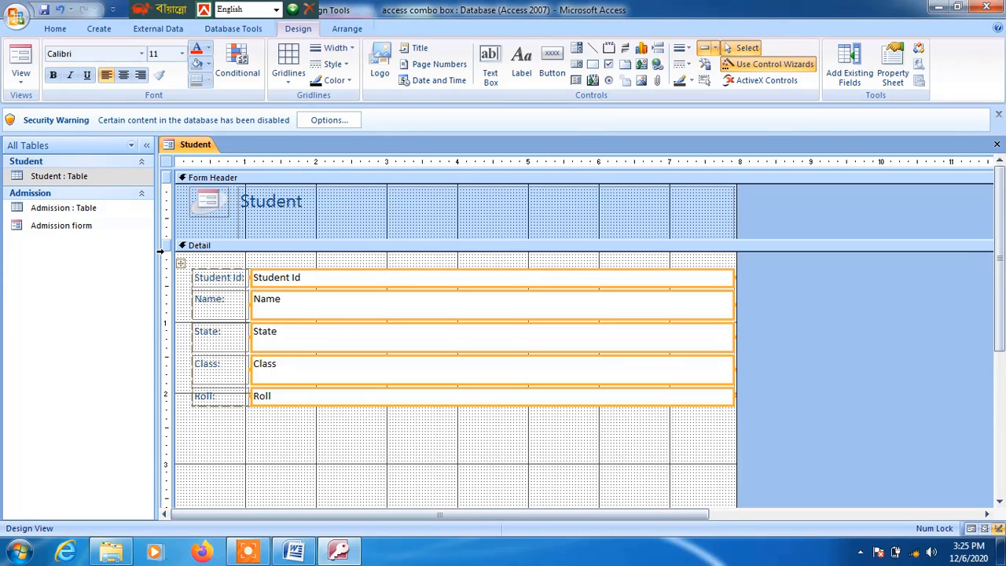
left_click_drag(180, 264, 180, 297)
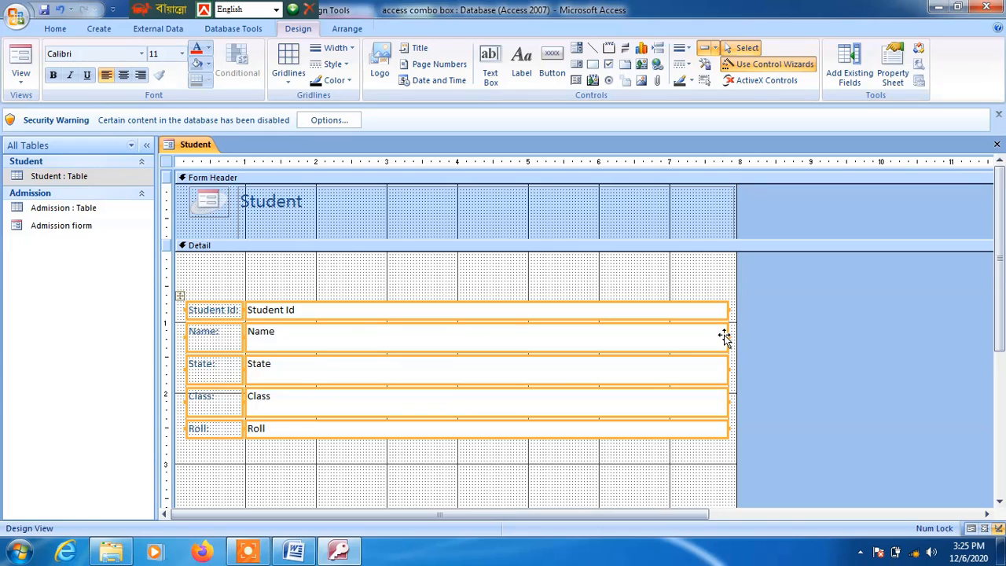
left_click_drag(727, 334, 475, 349)
Change the title in the form header to "Student form".
left_click(305, 202)
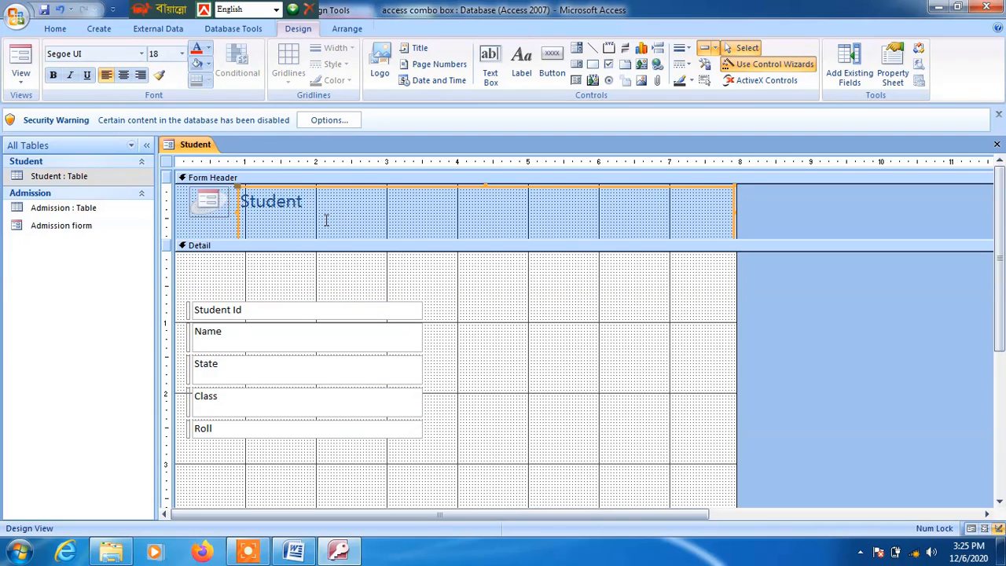
left_click(315, 196)
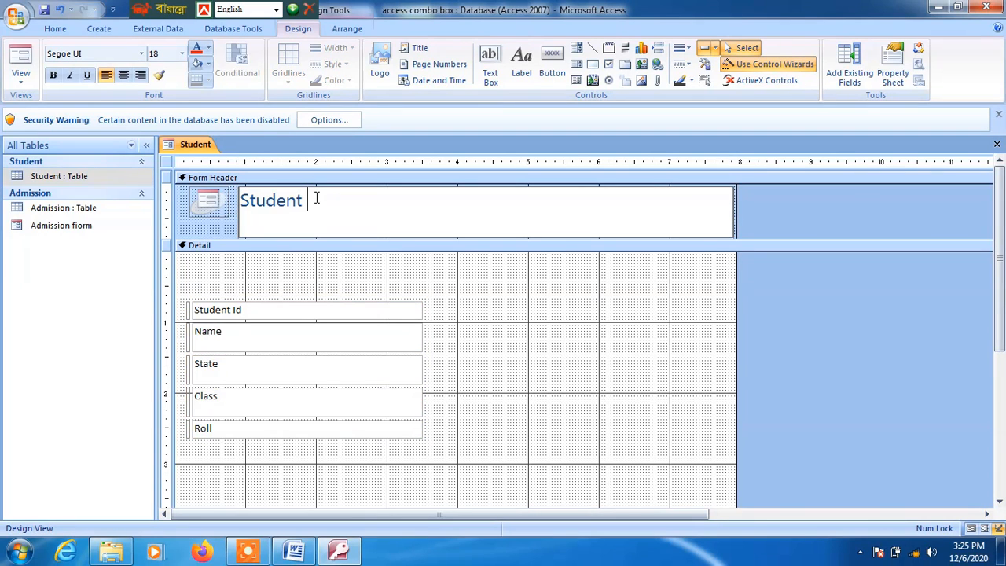
type("form")
left_click(649, 323)
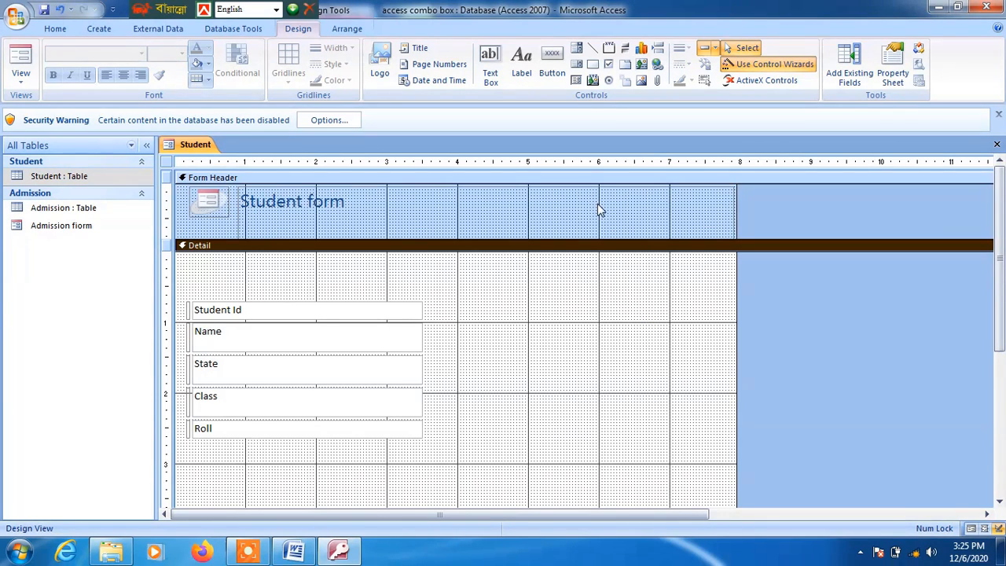
Narrow the header title box to end at about 4.2 inches and reduce the form's width to about 4.7 inches.
left_click(598, 204)
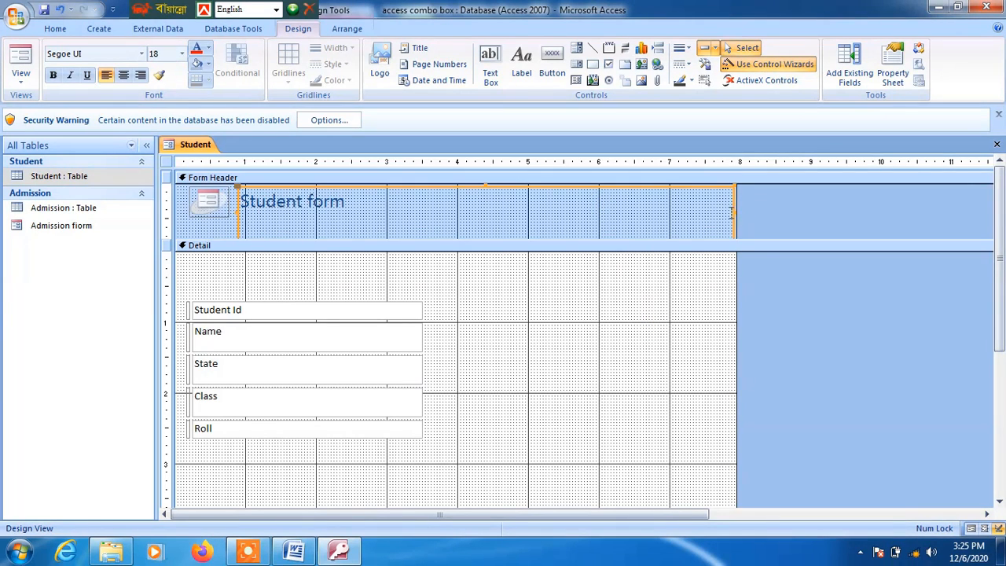
left_click_drag(735, 211, 470, 198)
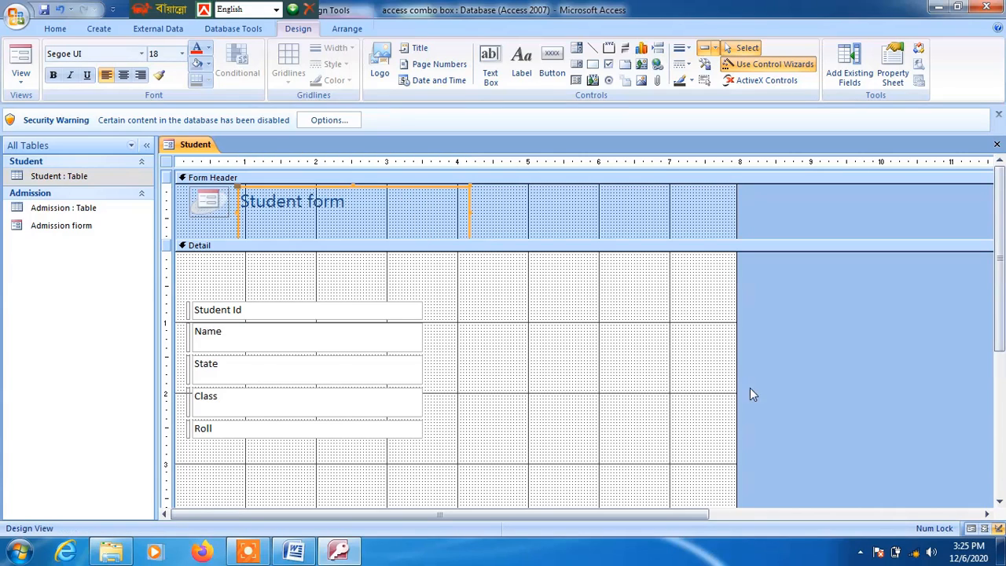
left_click_drag(736, 299, 505, 283)
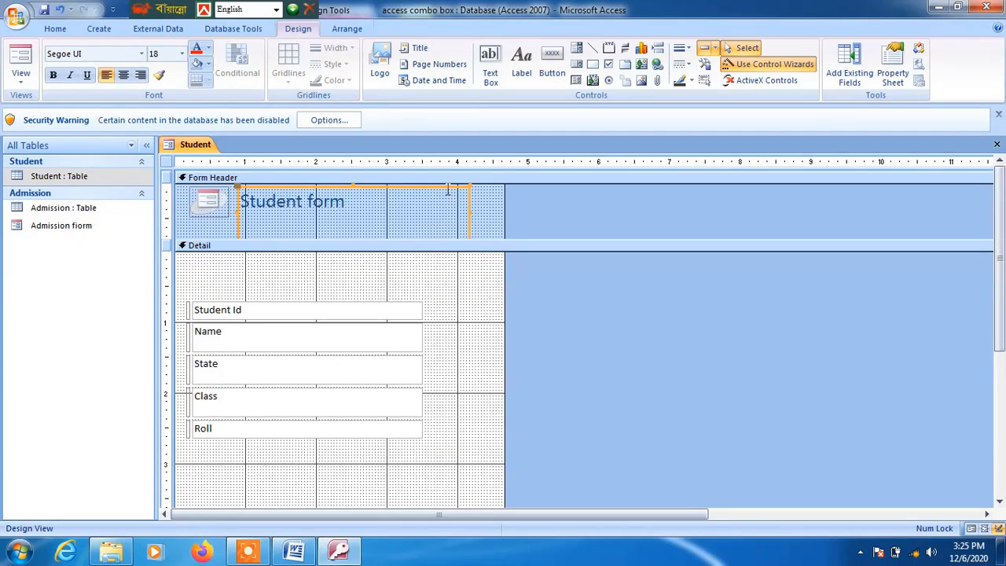
Center the Student form title, set its font size to 20, and fill its background with olive green.
left_click(440, 290)
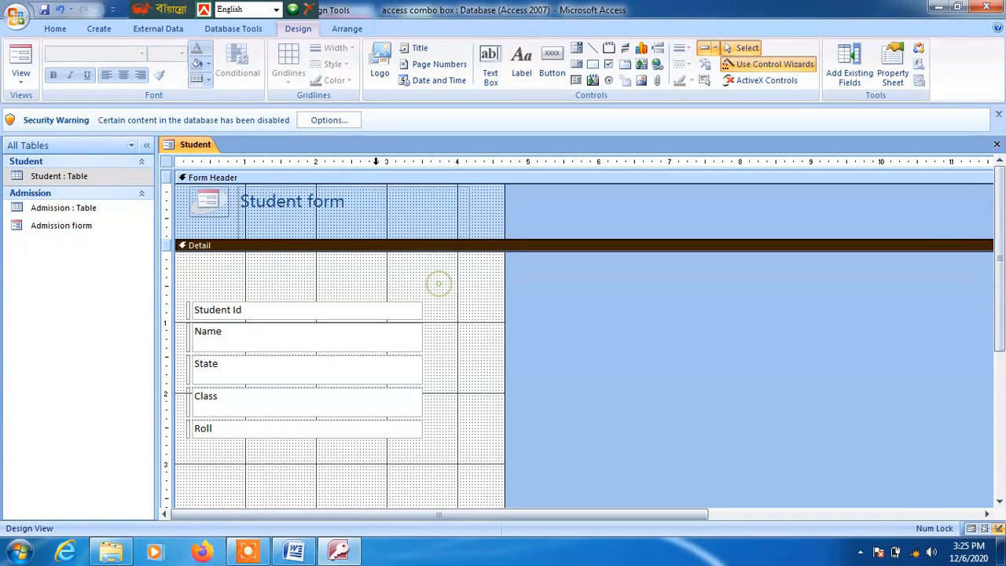
left_click(382, 209)
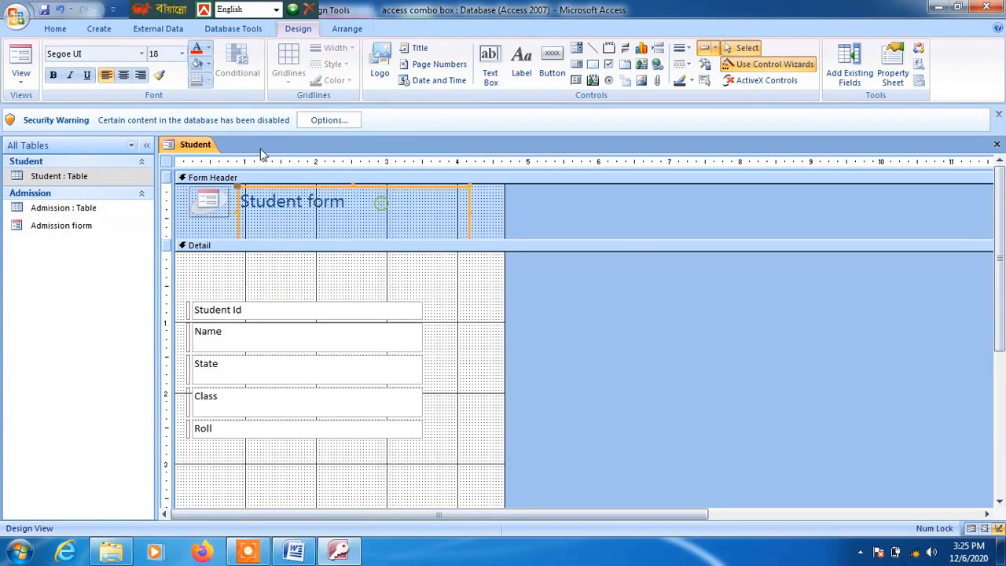
left_click(124, 75)
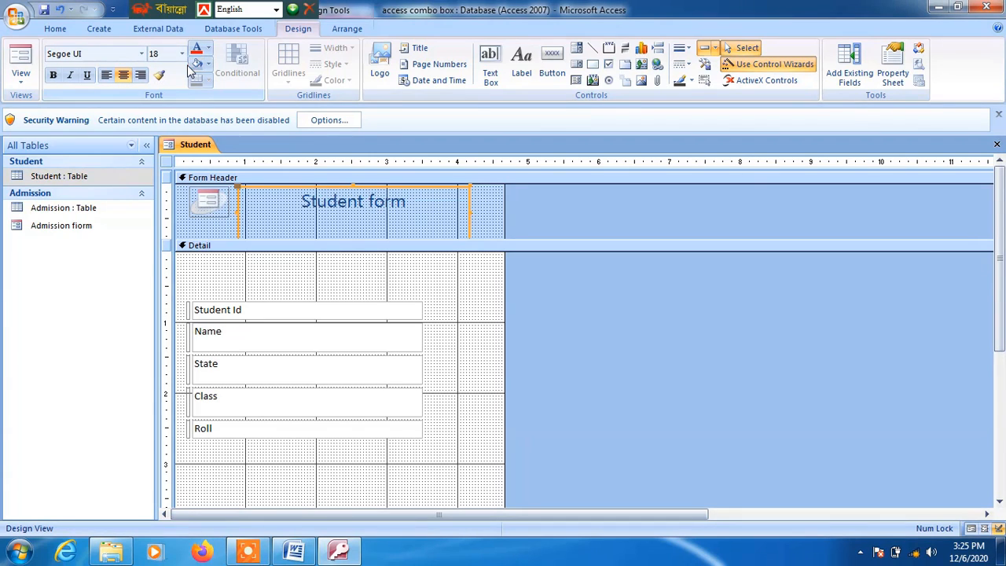
left_click(183, 55)
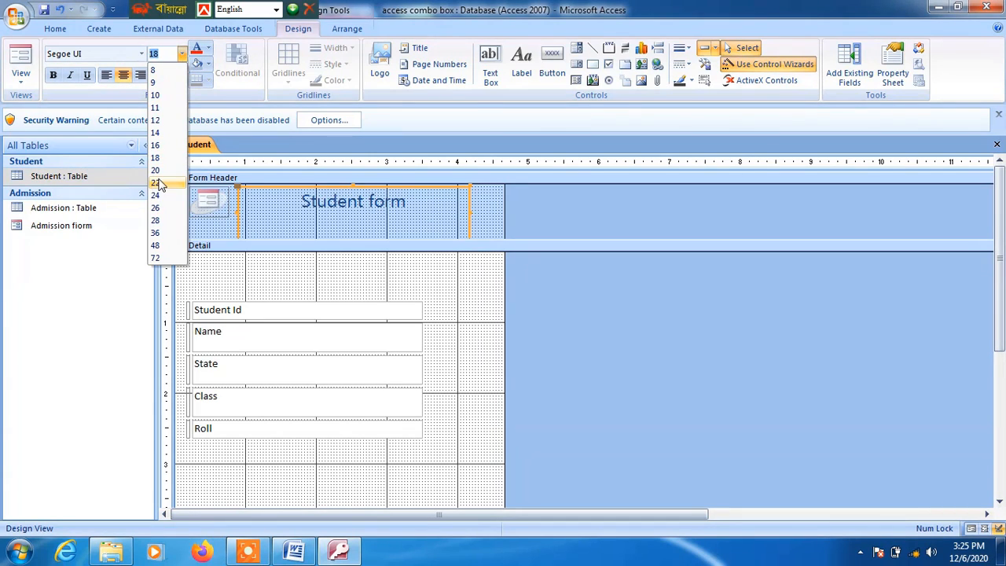
left_click(157, 170)
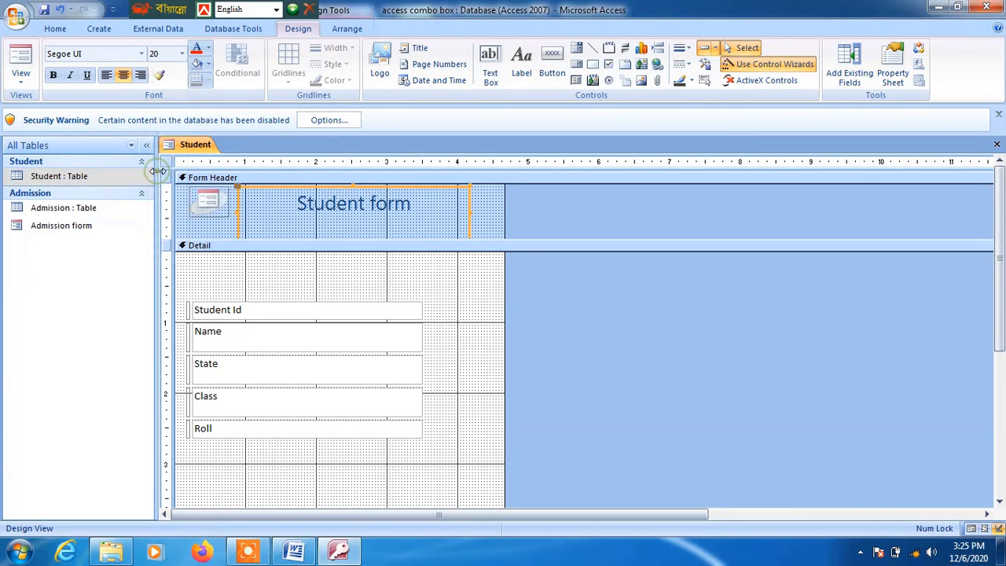
left_click(210, 66)
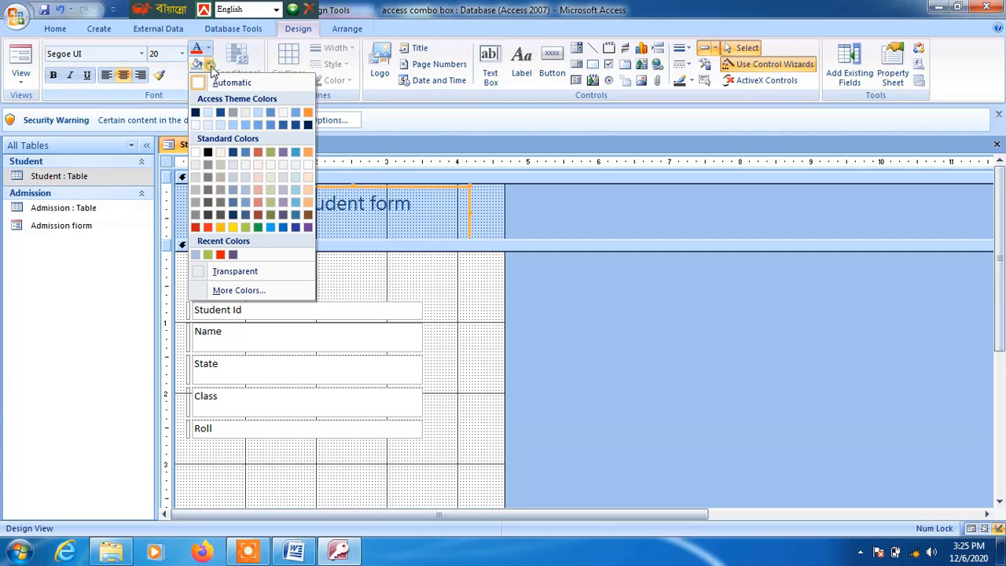
left_click(270, 152)
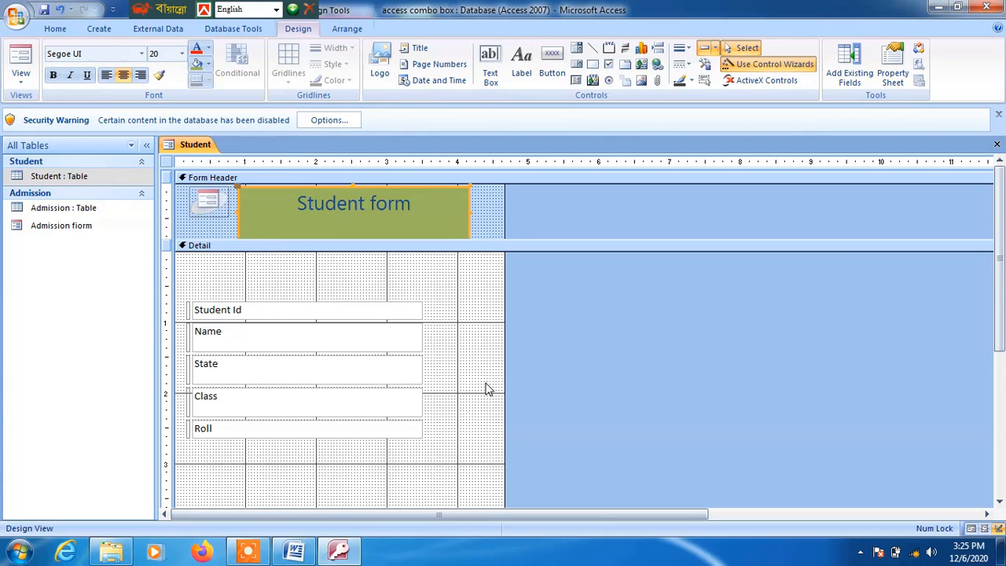
Add a command button below the Roll field that goes to the next record, labelled with the text "Next Record".
scroll(474, 320, "down", 3)
left_click_drag(438, 413, 447, 358)
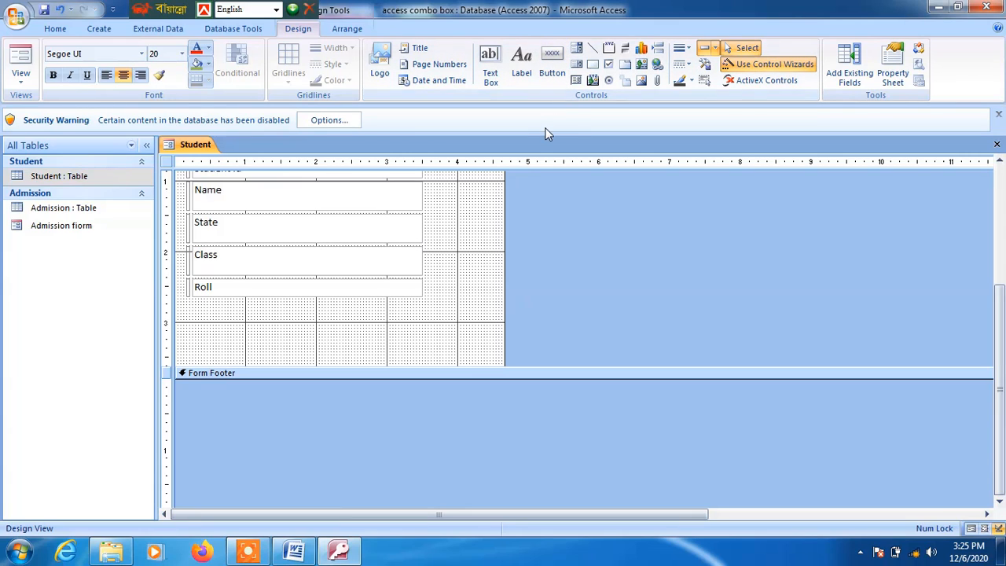
left_click(521, 62)
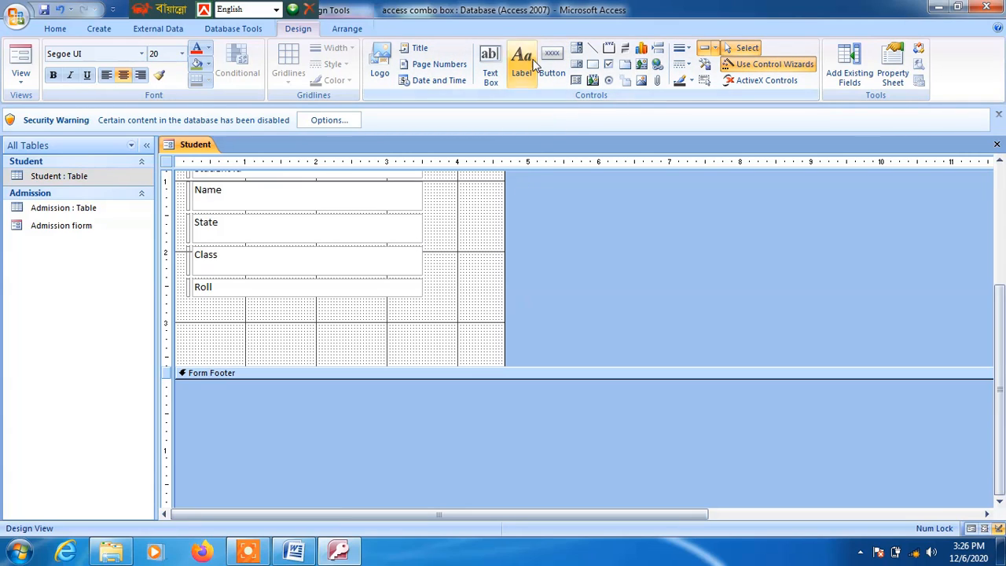
left_click(559, 61)
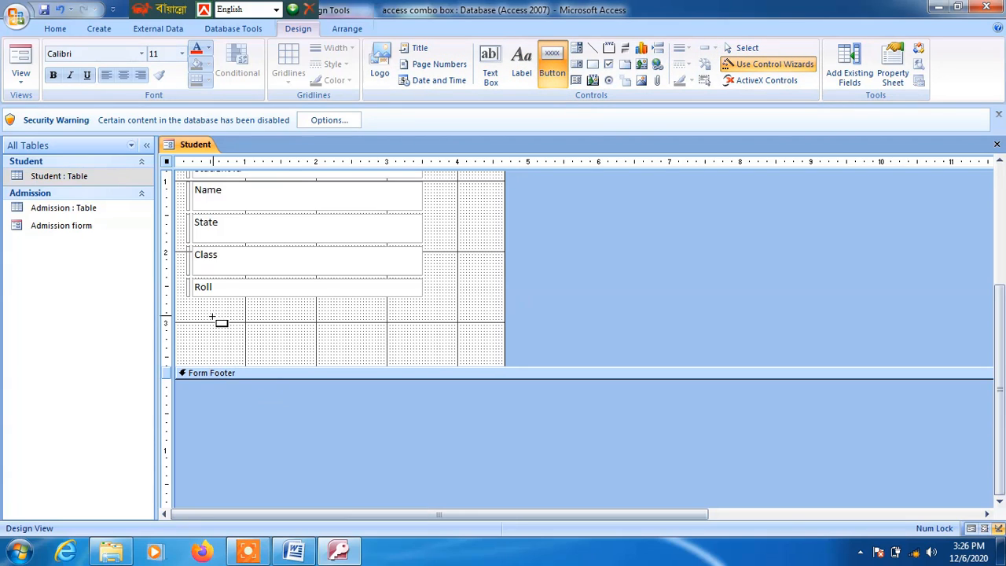
left_click_drag(212, 317, 310, 351)
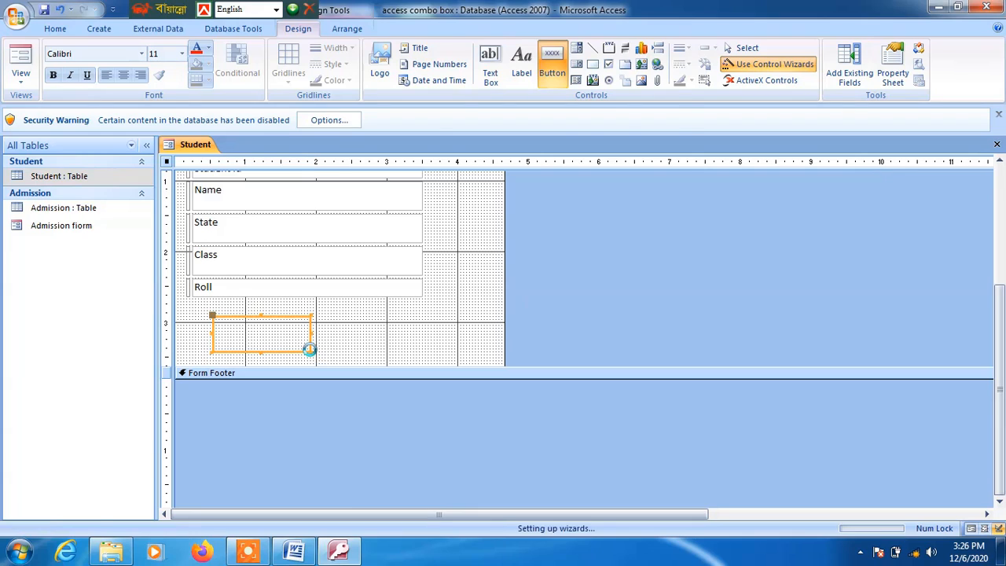
left_click(582, 245)
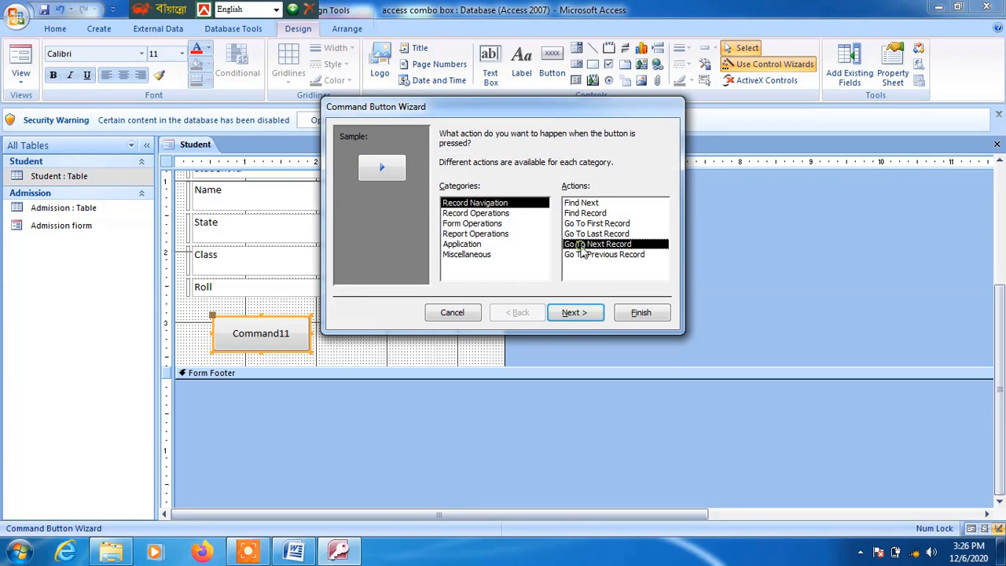
left_click(570, 313)
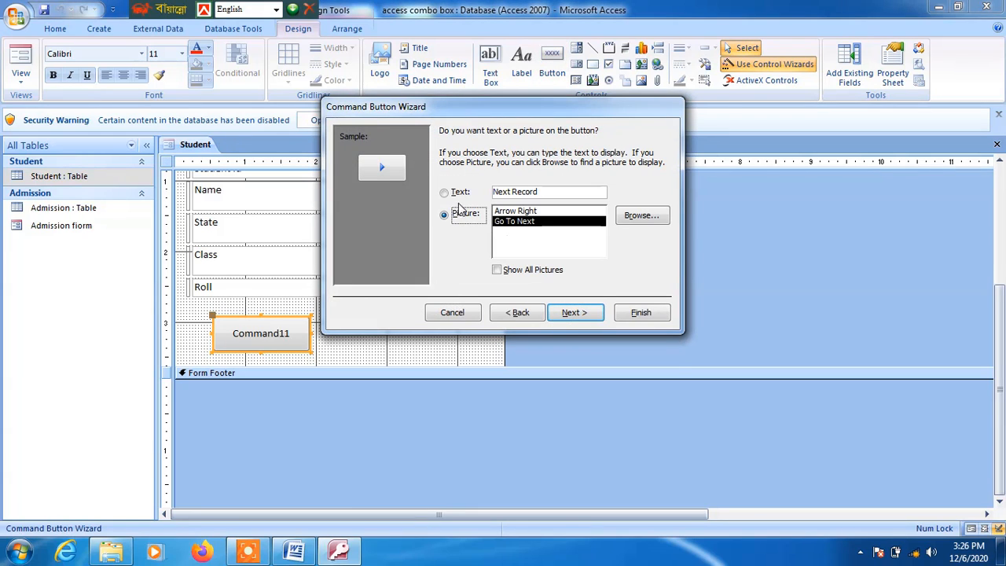
left_click(445, 192)
left_click(574, 312)
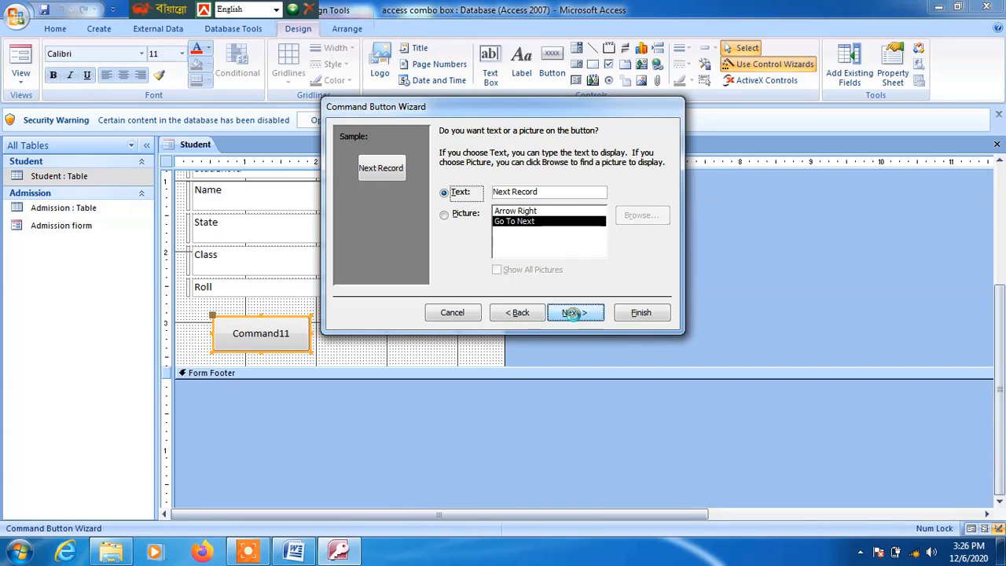
left_click(641, 312)
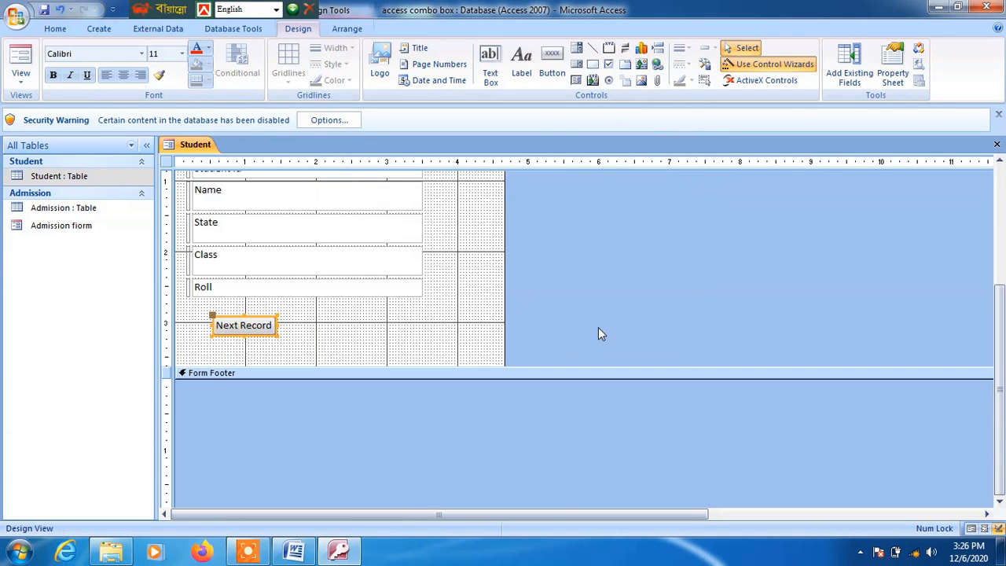
Nudge the Next Record button slightly lower in the Detail section, to just below the 3-inch gridline.
key("Down")
key("Down")
key("Down")
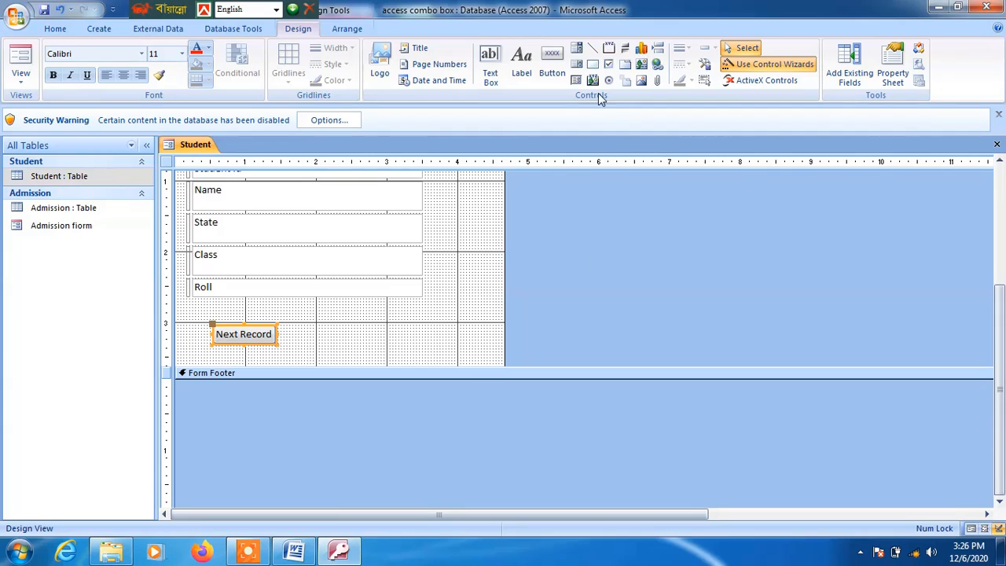
Add a command button beside Next Record that goes to the previous record, labelled with the text "Previous Record".
left_click(551, 64)
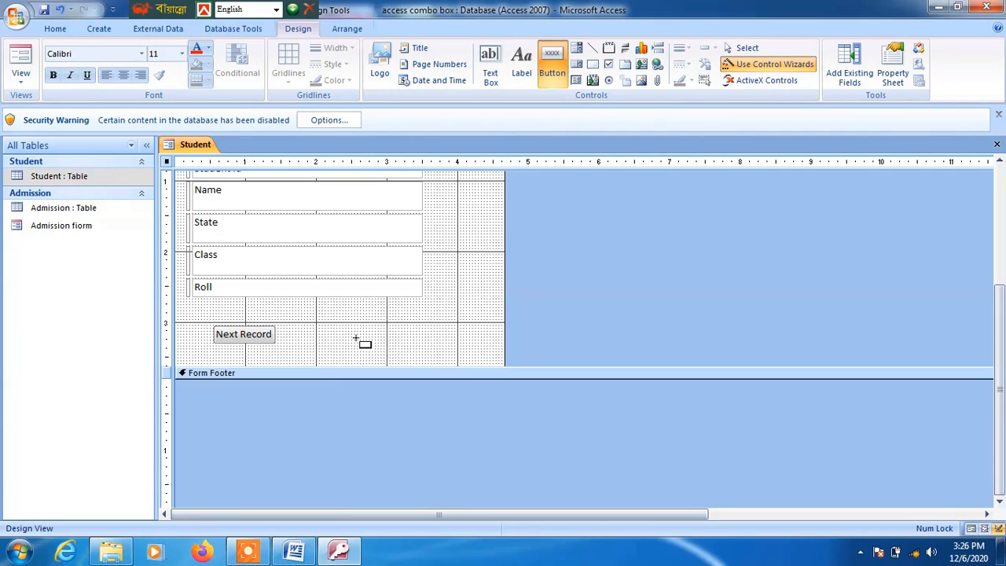
left_click_drag(303, 326, 402, 352)
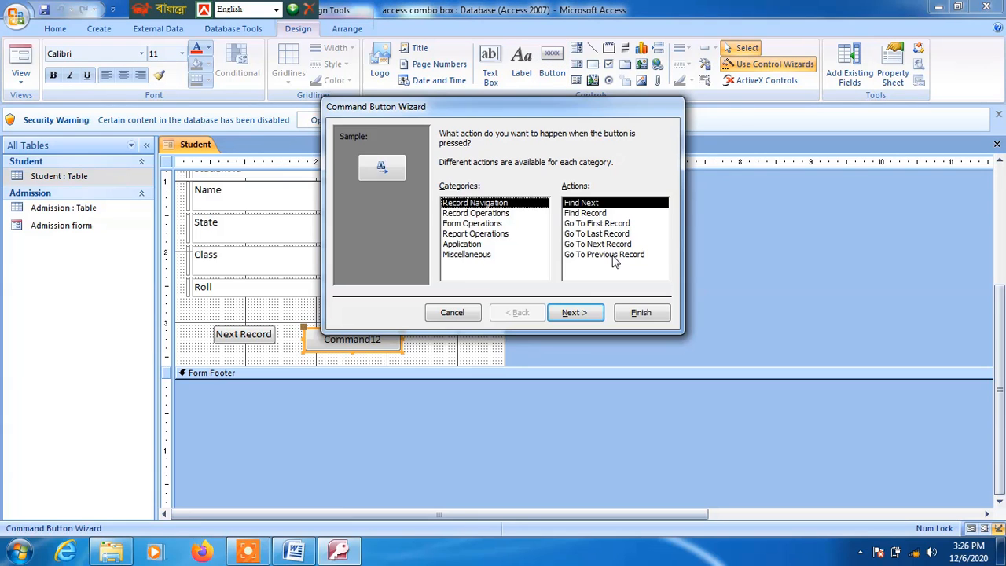
left_click(616, 254)
left_click(574, 312)
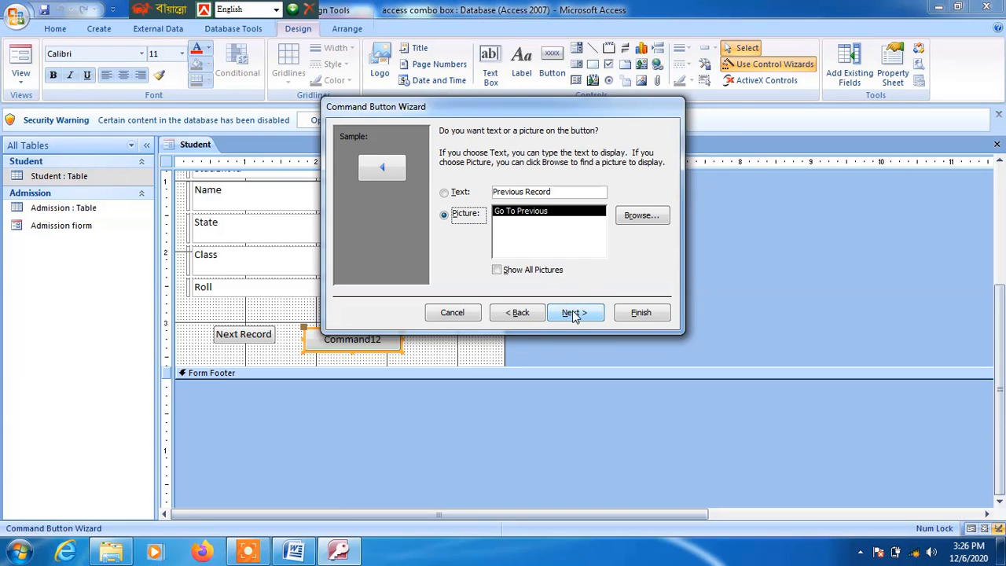
left_click(502, 192)
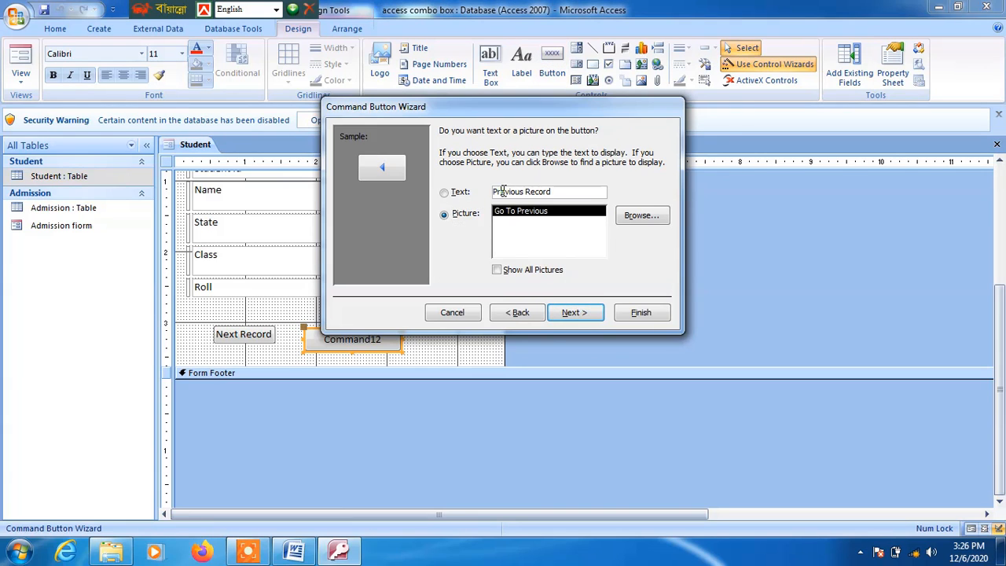
left_click(574, 313)
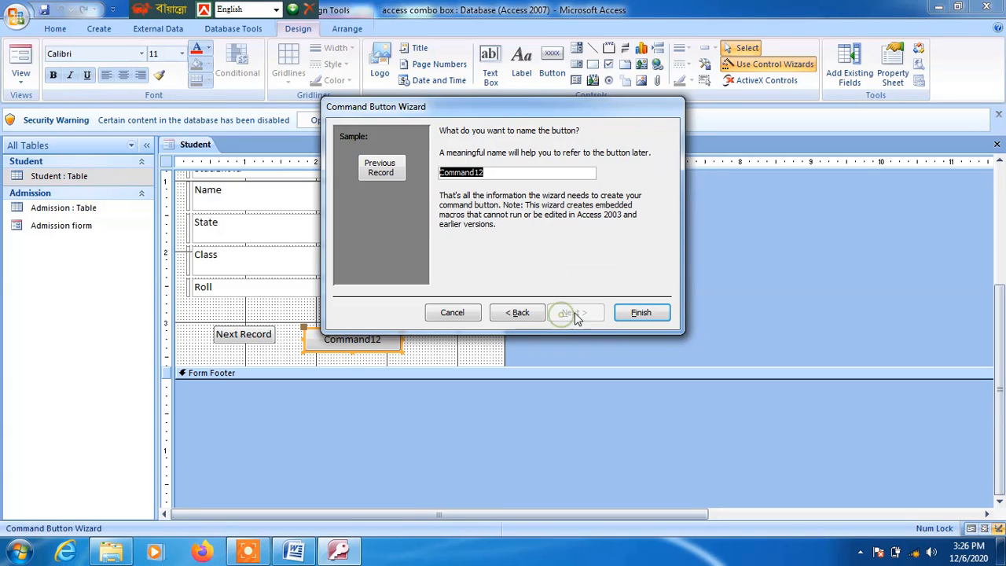
left_click(640, 313)
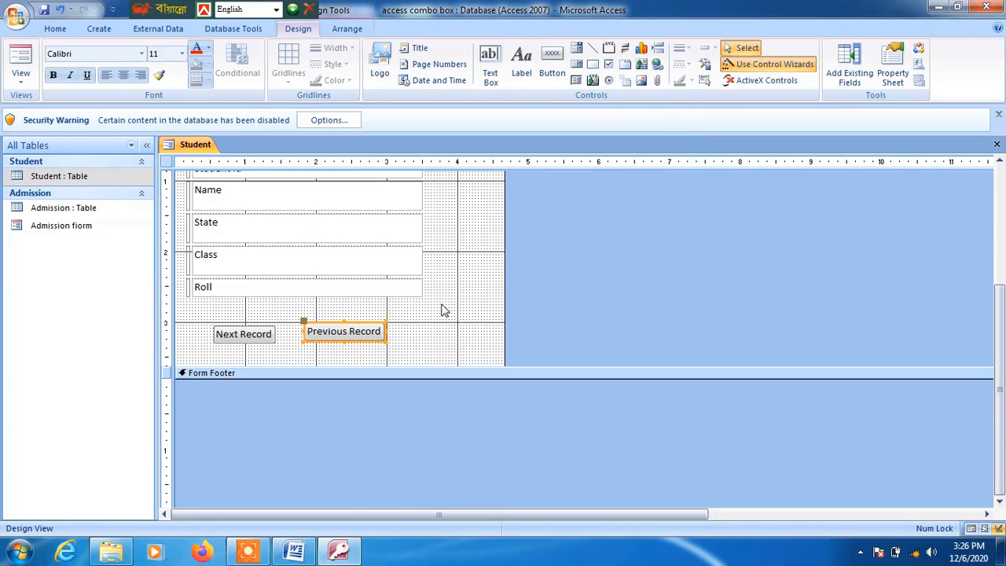
Widen the form to about 5.2 inches and fill the Detail section's background with dark red.
scroll(454, 315, "up", 3)
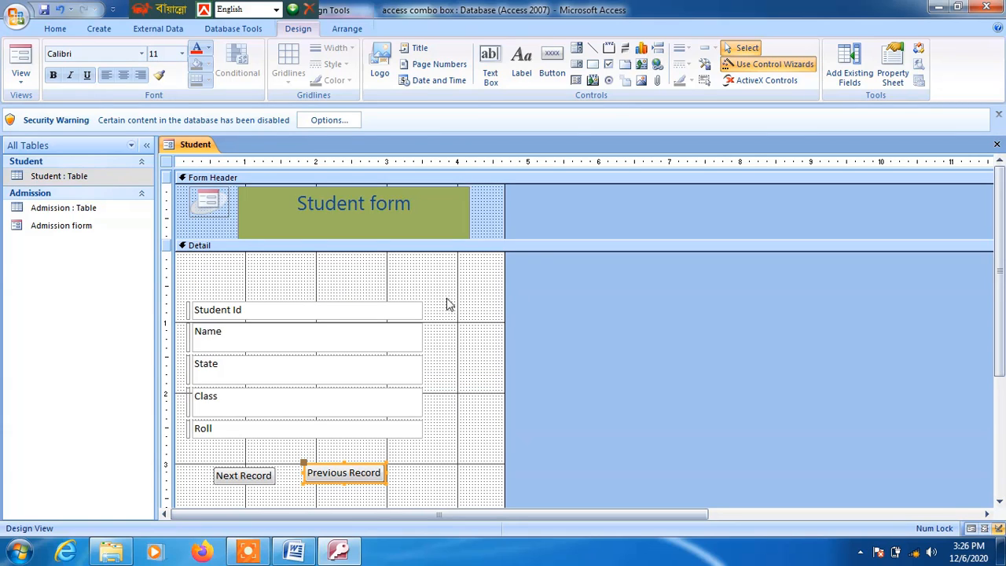
right_click(484, 289)
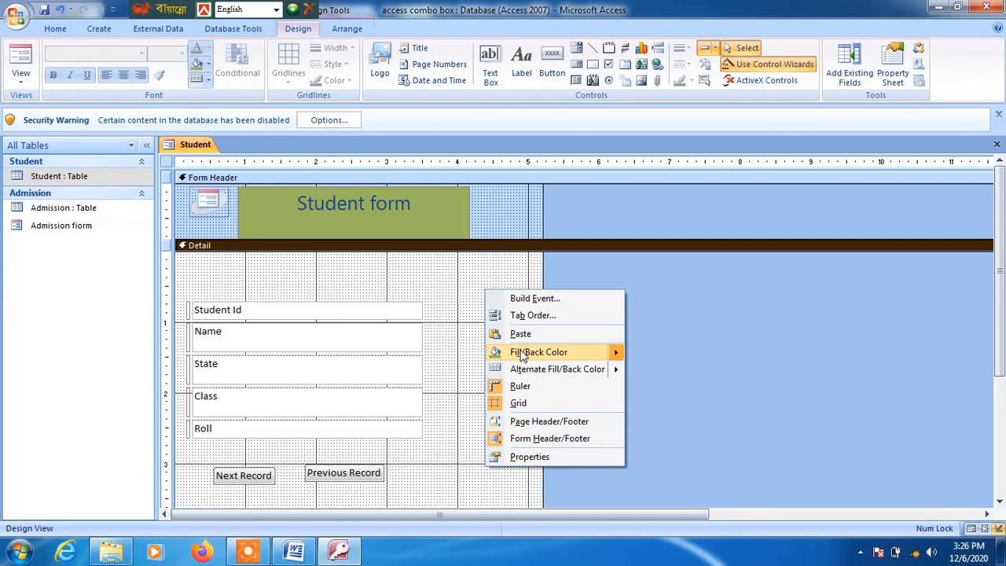
mouse_move(522, 355)
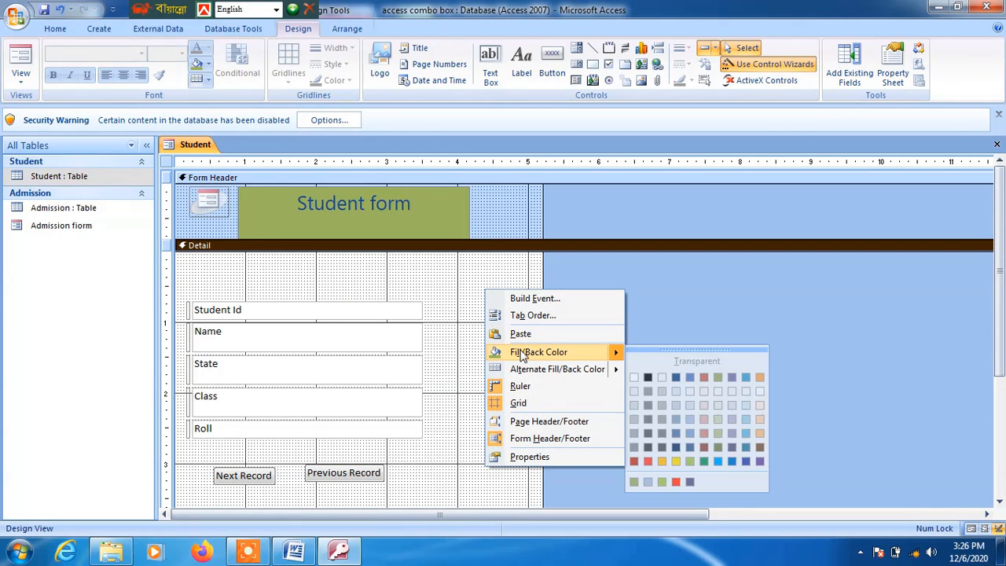
left_click(701, 446)
Set the Scroll Bars property of the whole form to Neither.
left_click(879, 59)
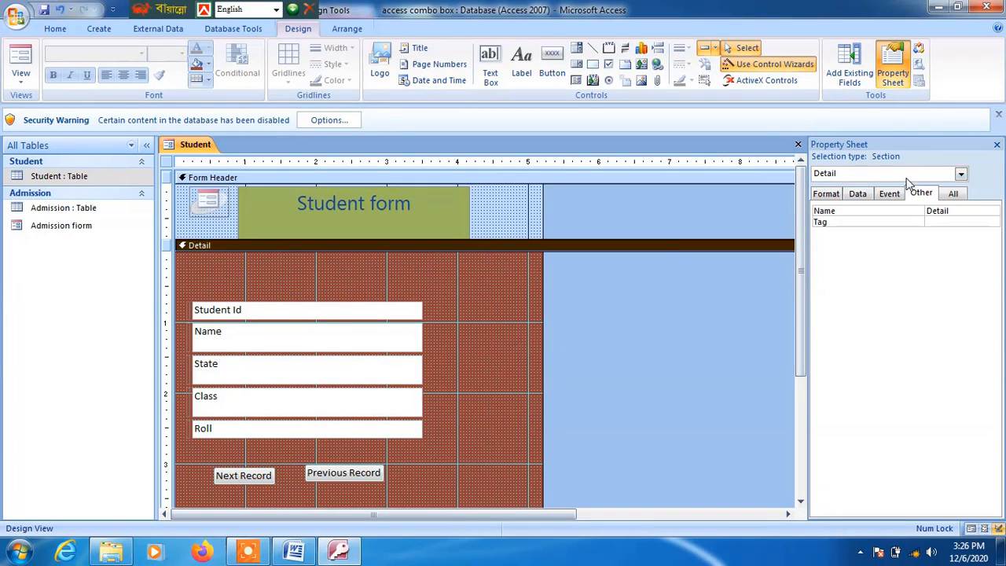
left_click(960, 173)
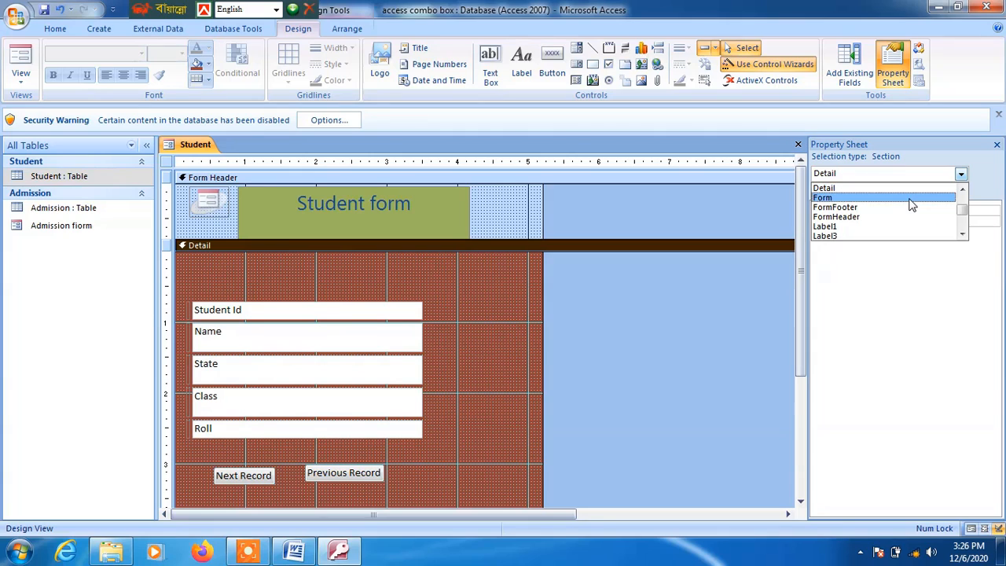
left_click(909, 197)
left_click(824, 193)
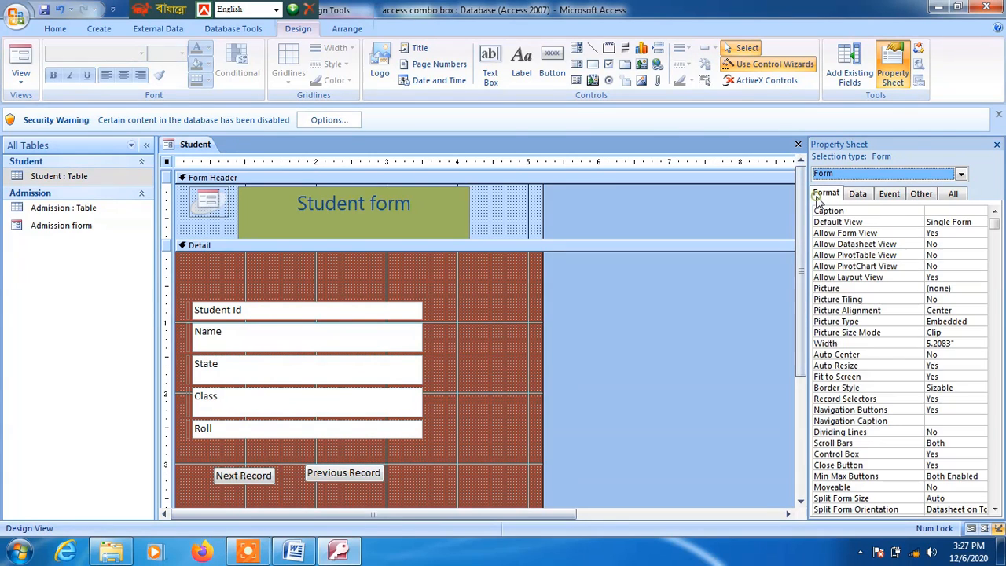
left_click(957, 446)
left_click(981, 444)
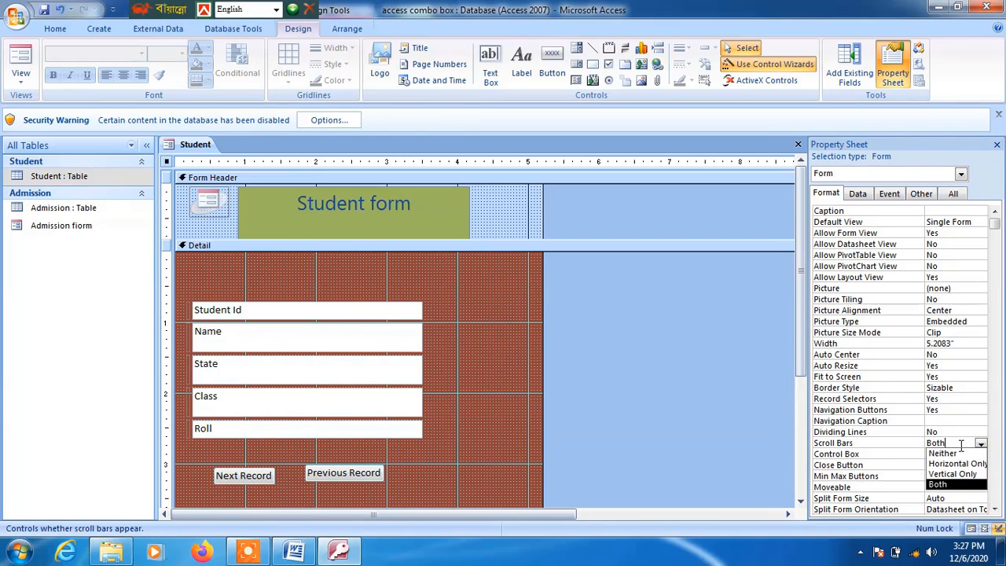
left_click(943, 454)
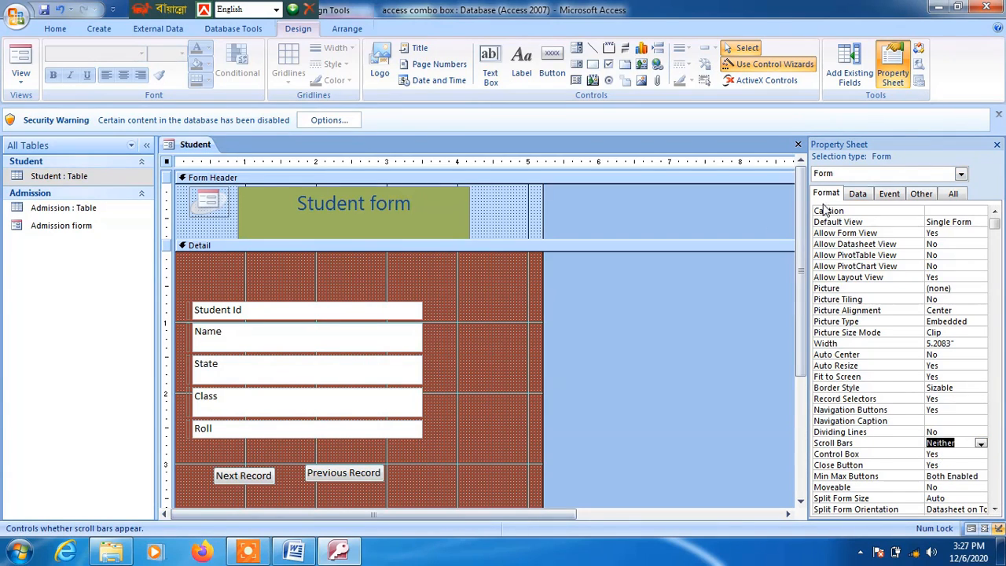
Set the form's Data Entry property to Yes.
left_click(857, 194)
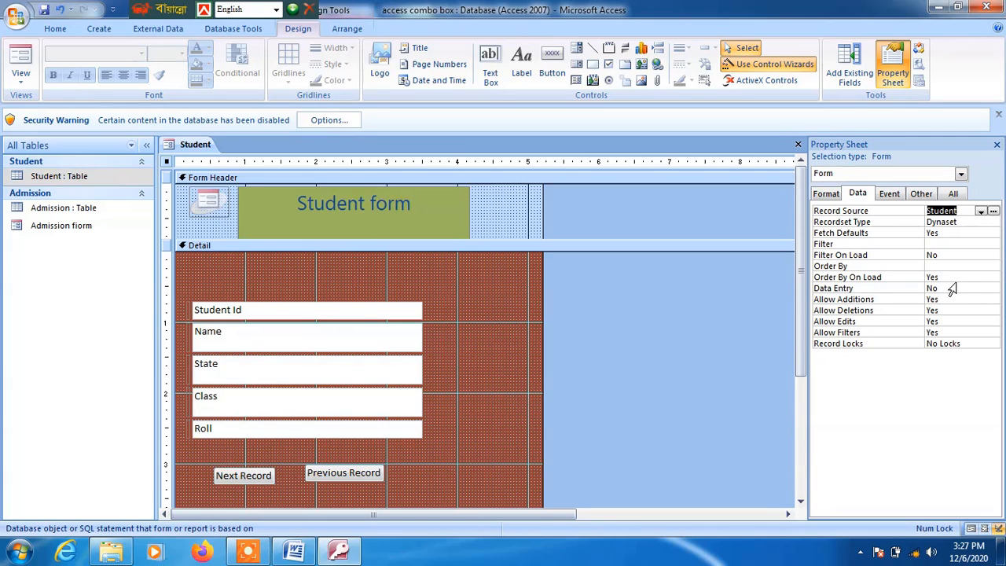
left_click(994, 291)
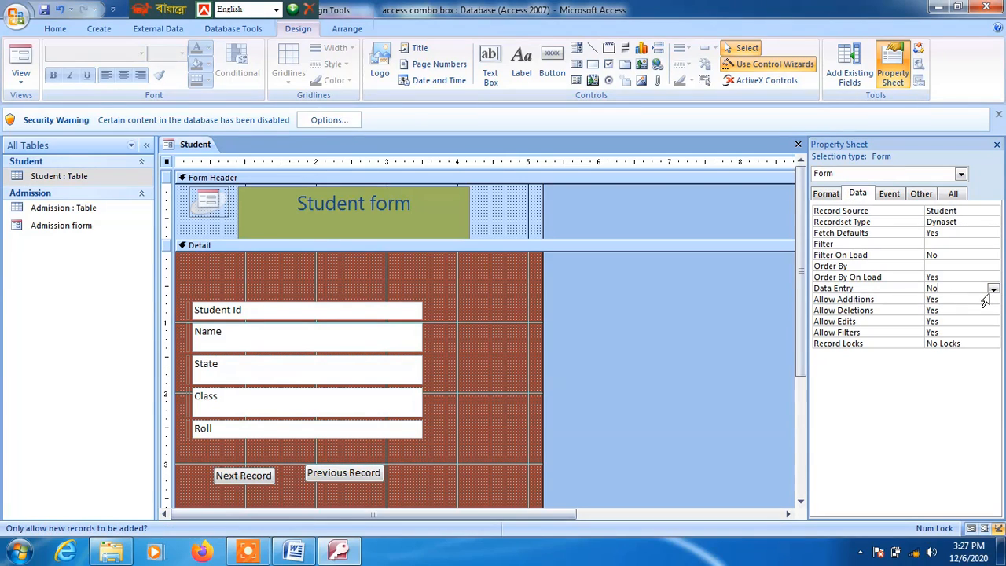
left_click(993, 289)
left_click(968, 298)
Set the form's Pop Up and Modal properties to Yes.
left_click(919, 194)
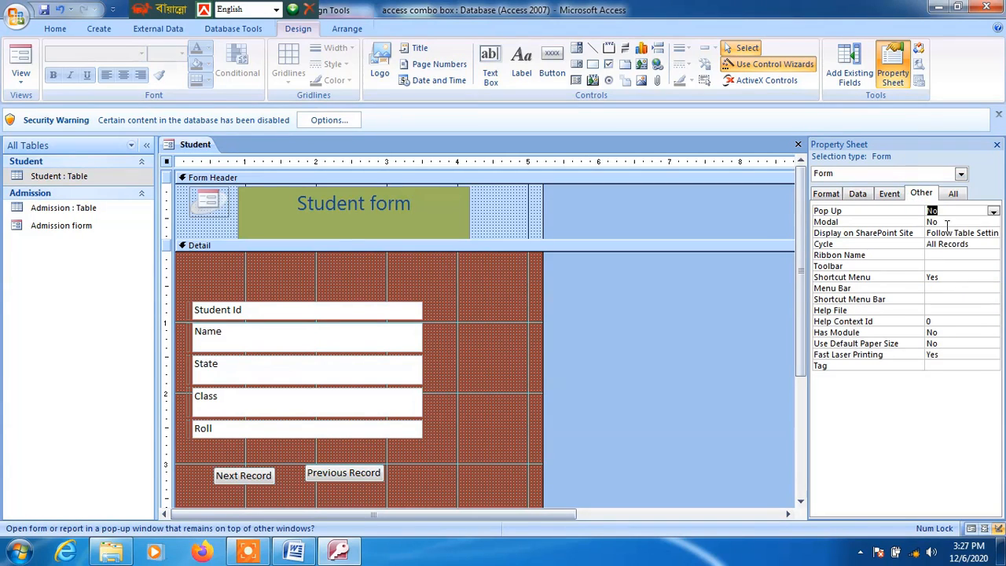
left_click(986, 222)
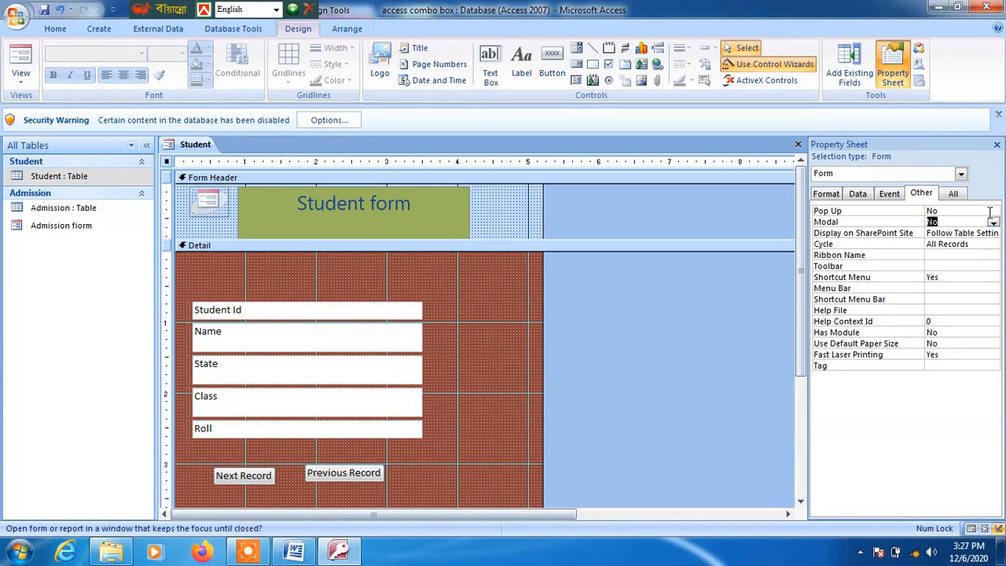
left_click(989, 210)
left_click(960, 222)
left_click(994, 234)
left_click(993, 222)
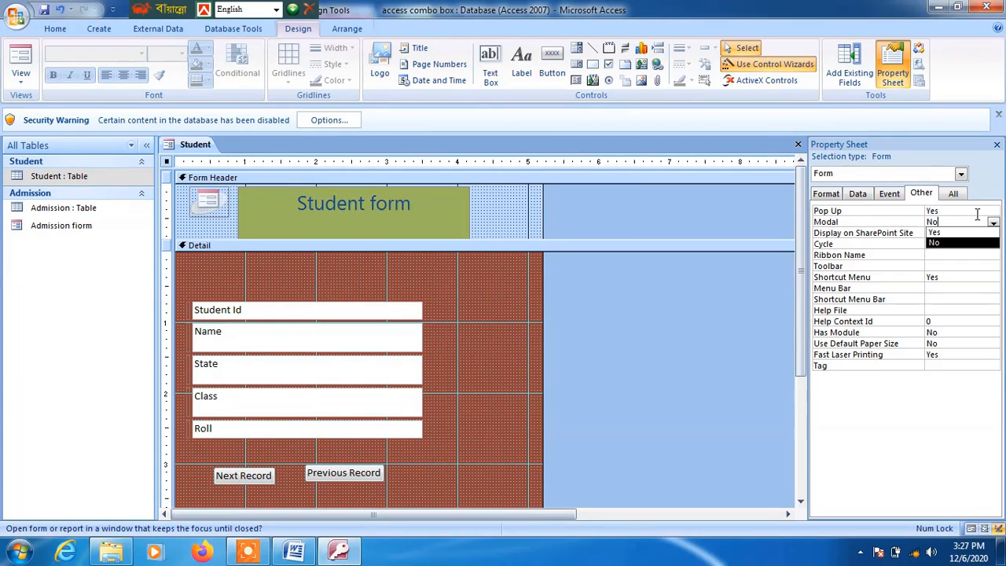
left_click(942, 233)
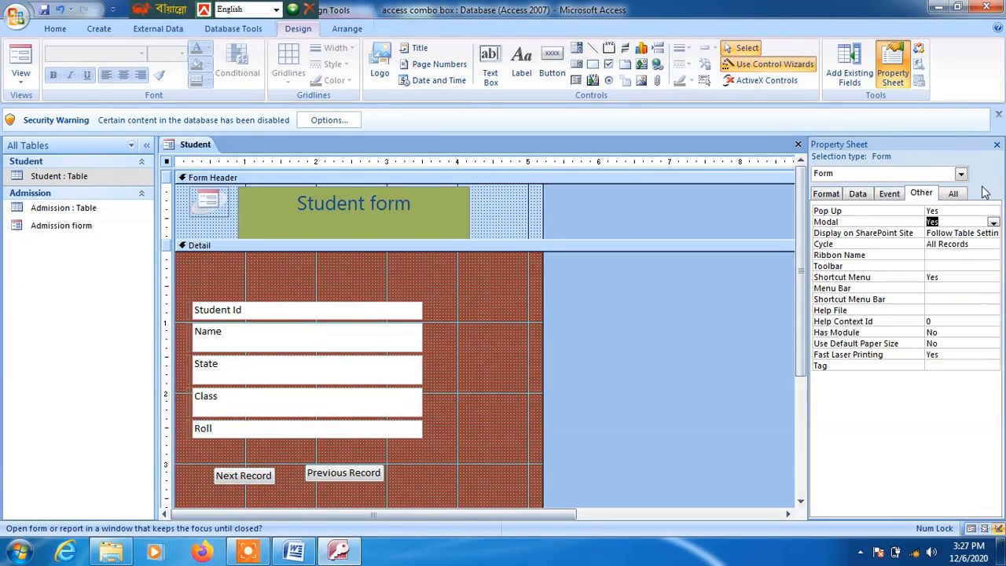
Close the form's properties and design, saving the form under the name "Student form".
left_click(996, 145)
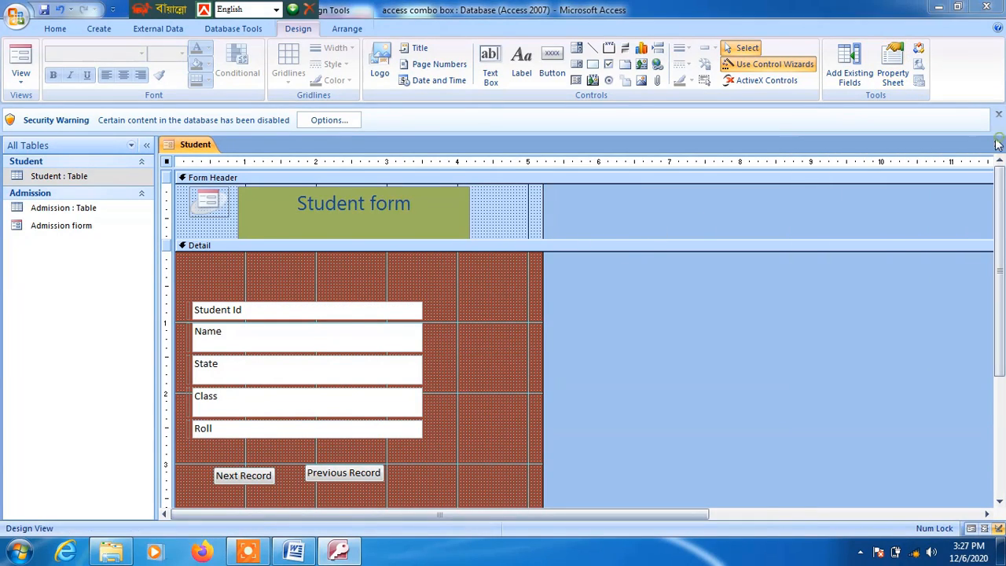
left_click(996, 143)
left_click(446, 312)
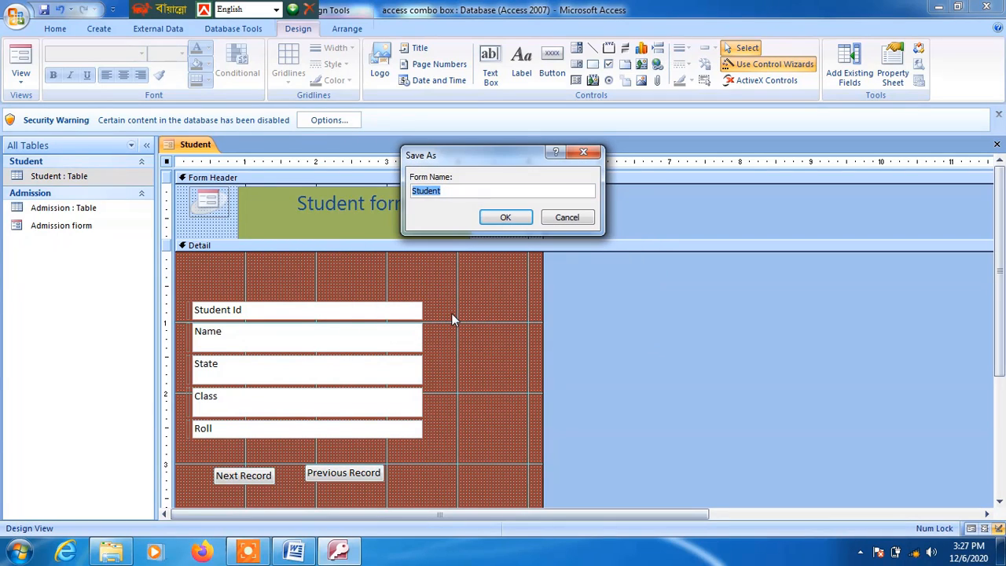
key("End")
left_click(507, 218)
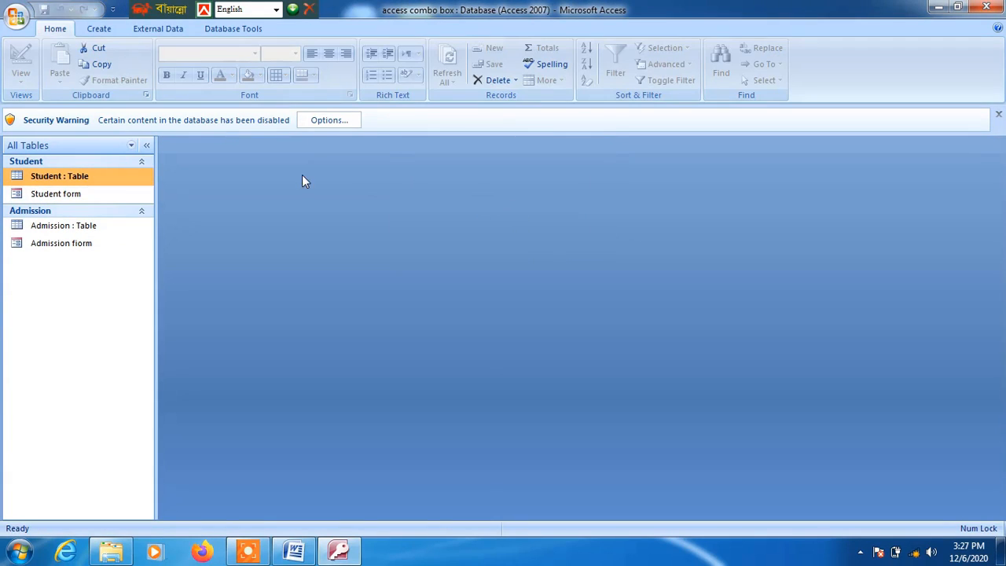
Open the Student form as a pop-up and test its Previous Record button.
left_click(121, 198)
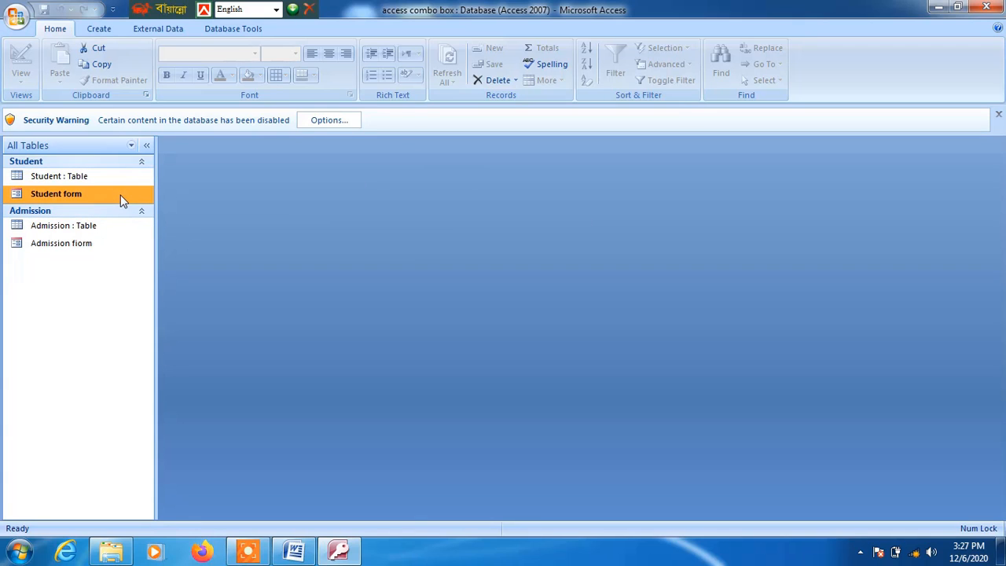
double_click(120, 195)
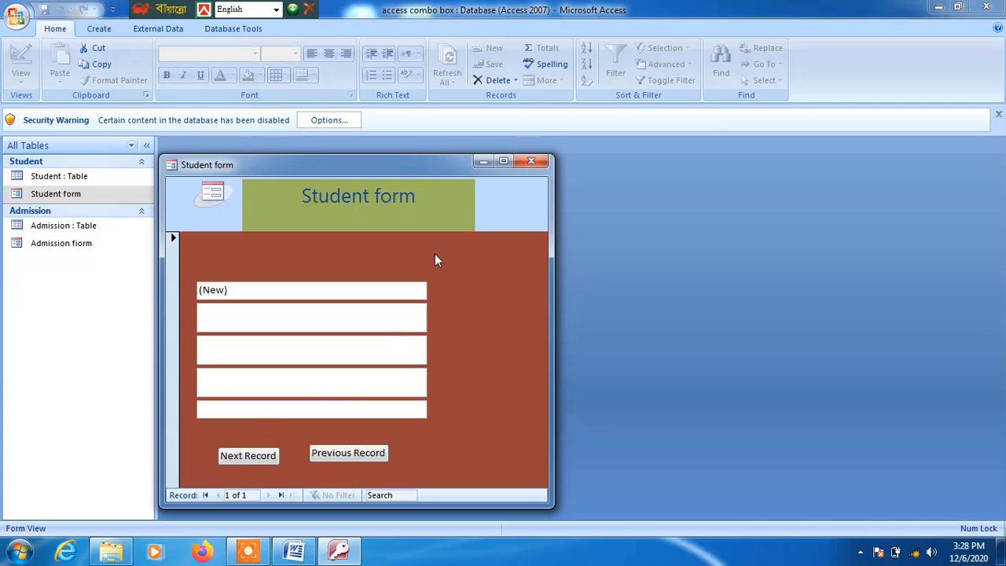
left_click(346, 456)
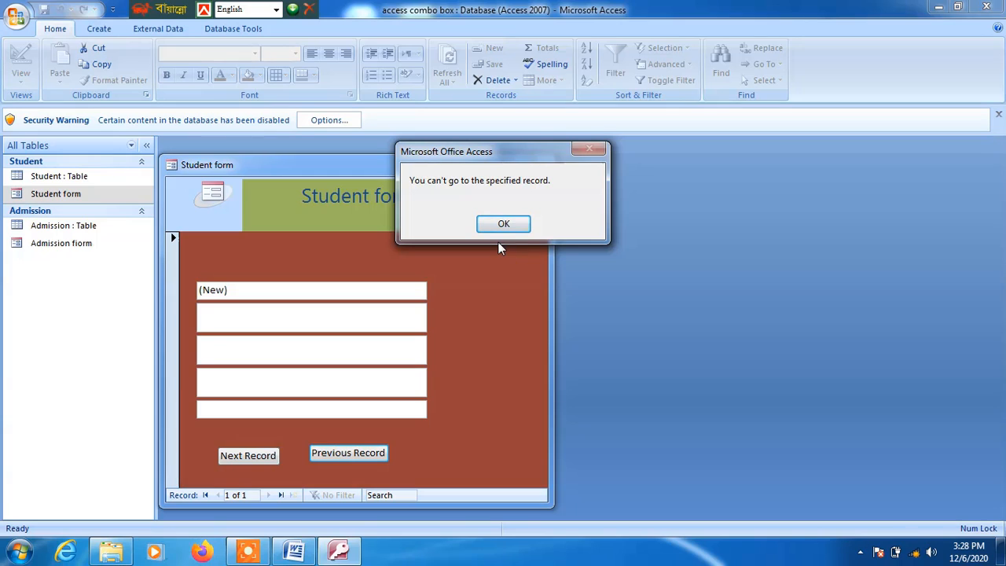
Open the Admission form in Design View and extend the detail section slightly downward below the Course Description field.
left_click(505, 223)
double_click(83, 246)
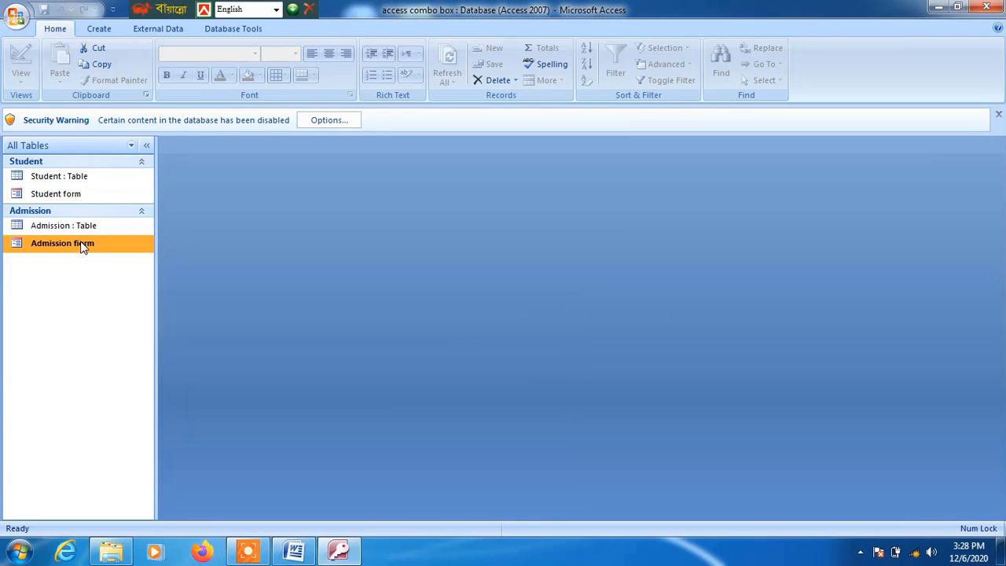
right_click(81, 247)
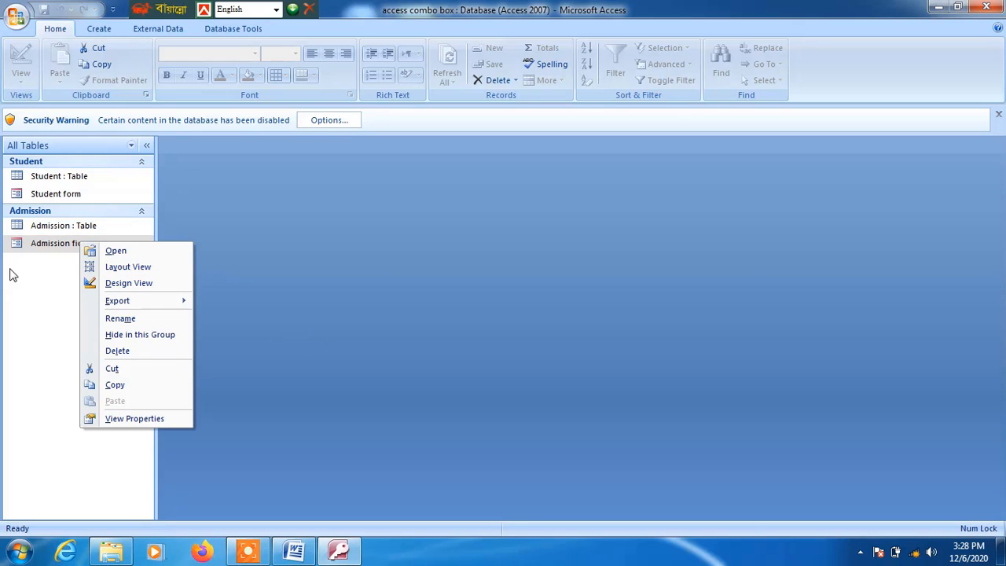
left_click(180, 287)
scroll(242, 434, "down", 3)
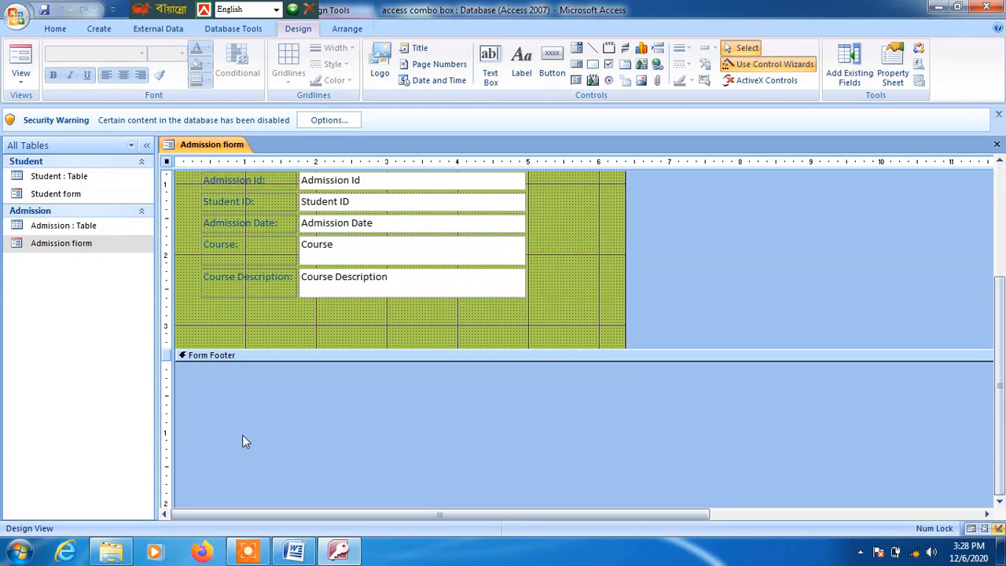
left_click(348, 348)
left_click_drag(348, 348, 361, 364)
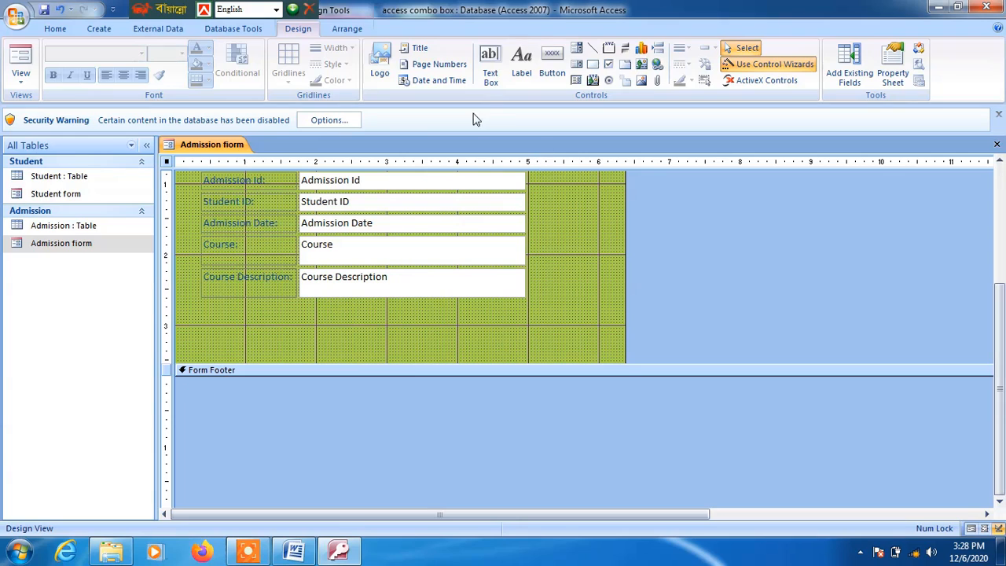
Draw a command button below the Course Description field and assign it the Form Operations action Open Form.
left_click(552, 76)
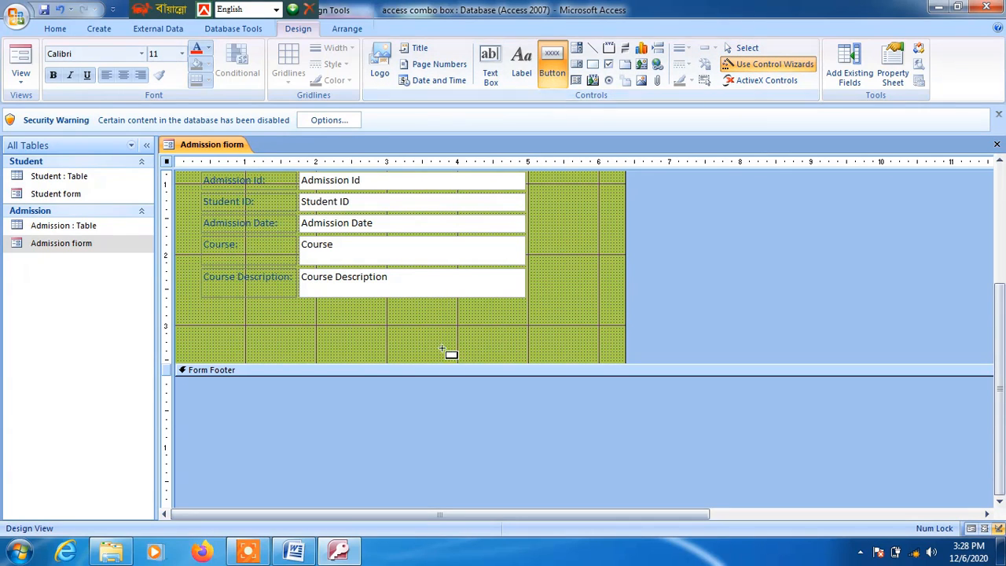
left_click_drag(407, 320, 515, 347)
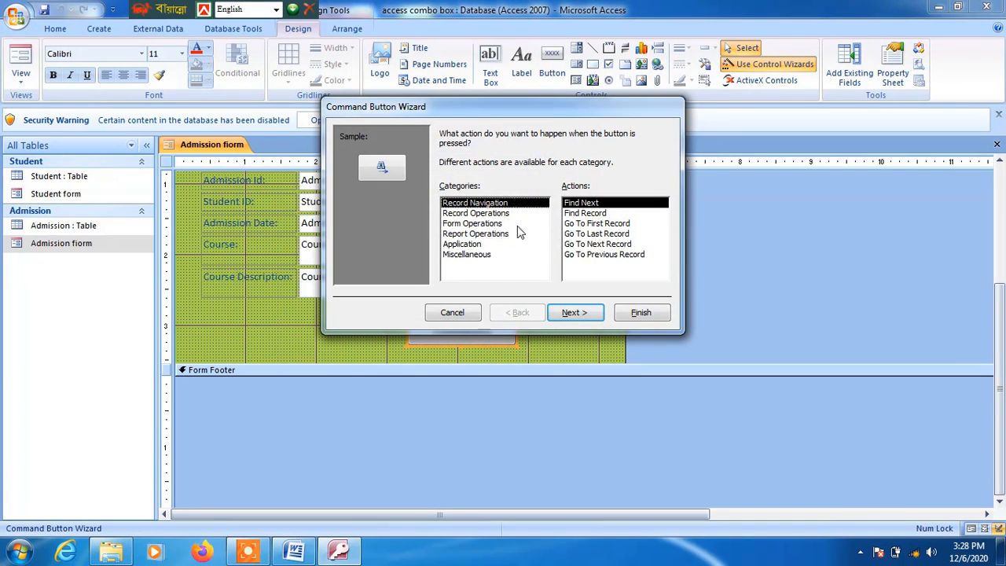
left_click(479, 224)
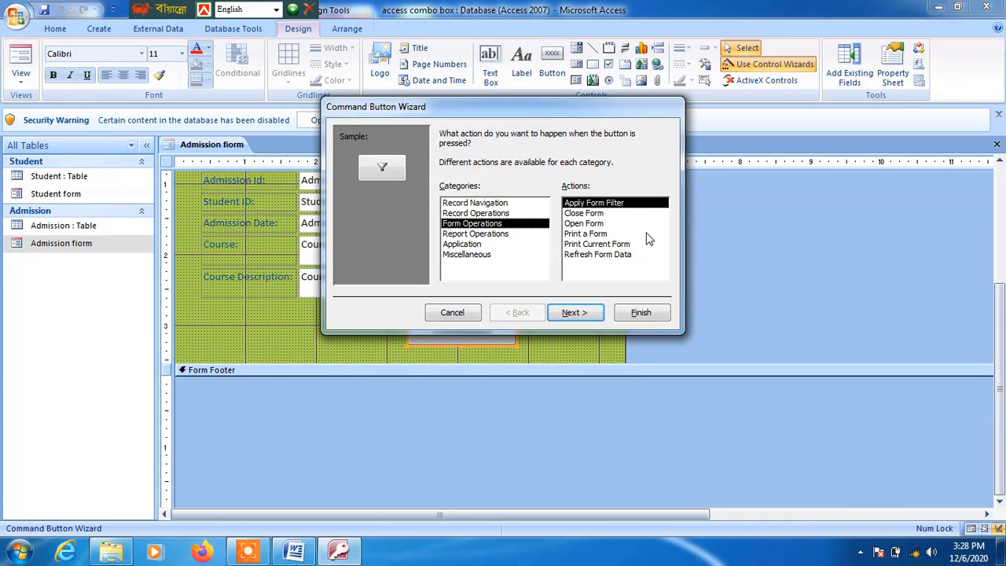
left_click(593, 234)
left_click(585, 223)
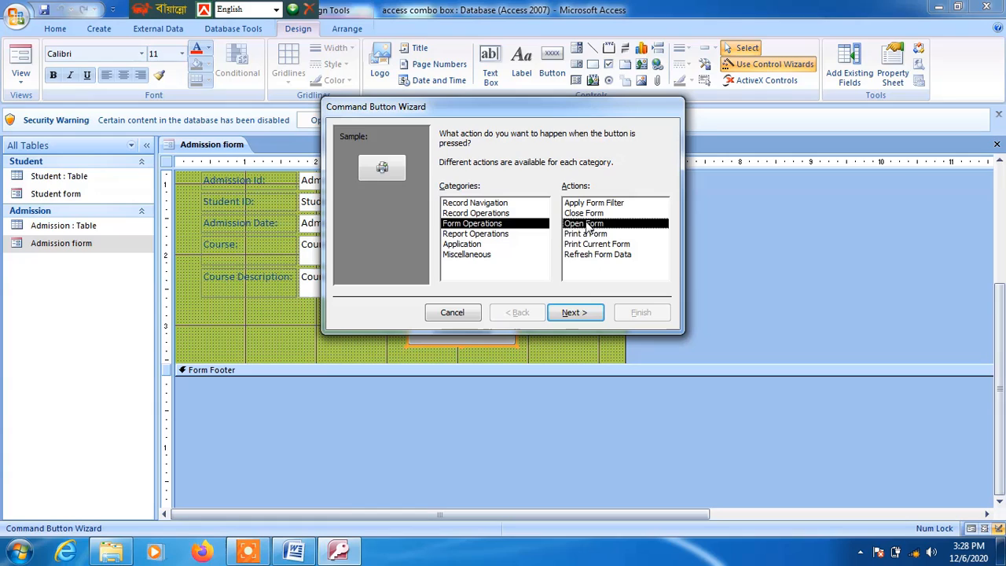
Make the command button open the Student form and show all the records.
left_click(574, 312)
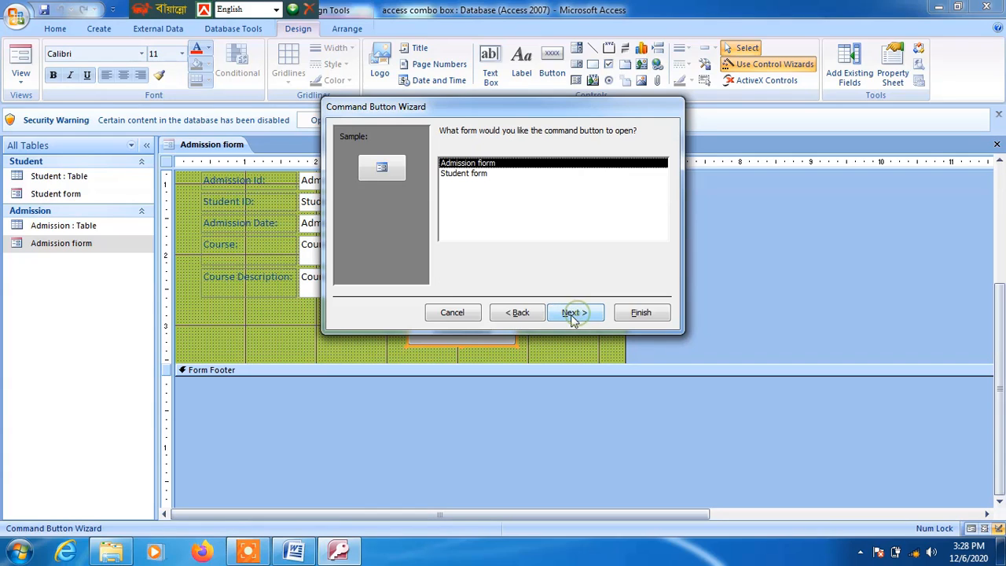
left_click(465, 174)
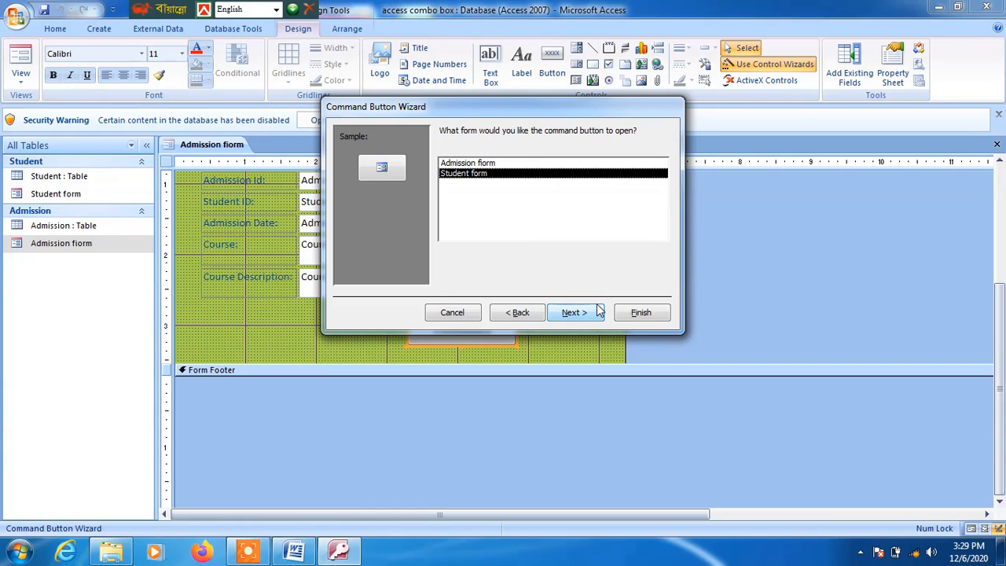
left_click(574, 313)
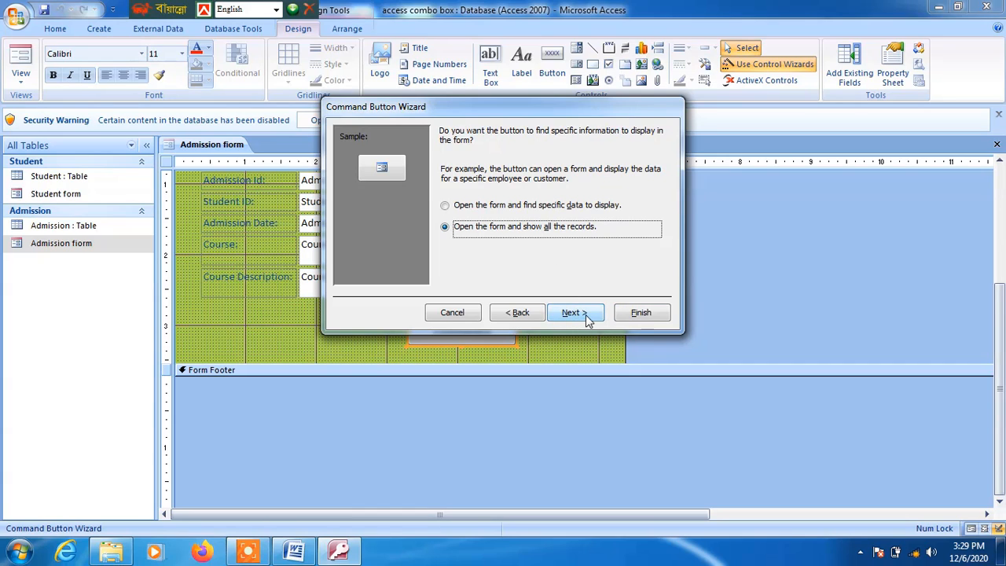
left_click(576, 314)
Give the button the text label "Open Form", name it "Add student Buttom" and finish the wizard.
left_click(458, 193)
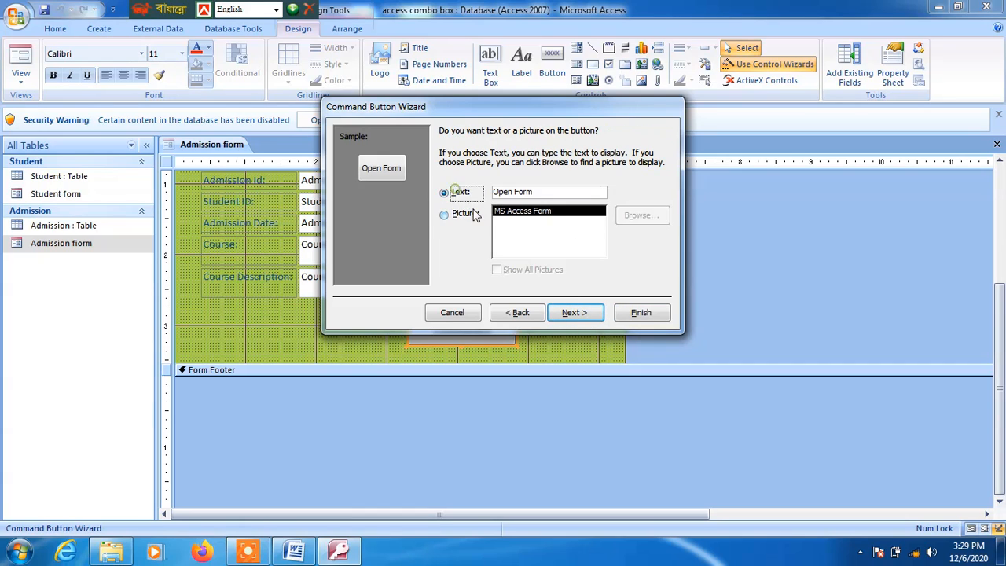
left_click(574, 313)
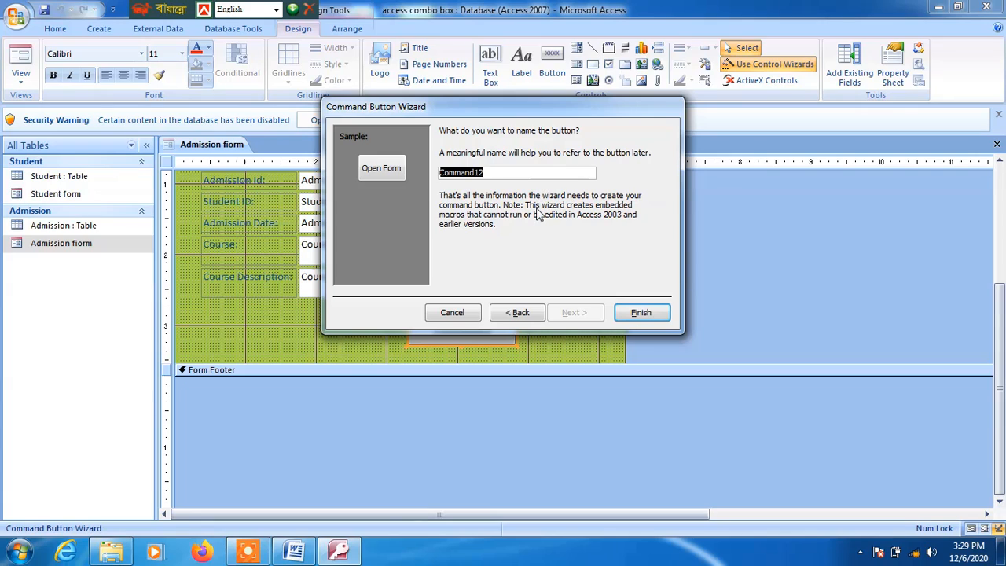
key("BackSpace")
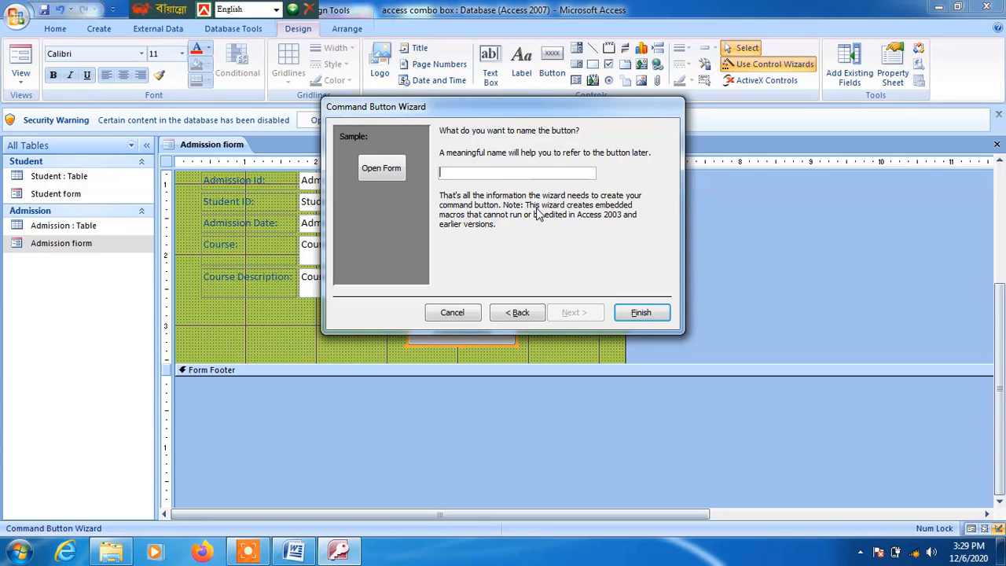
type("Add student Butto")
type("mttom")
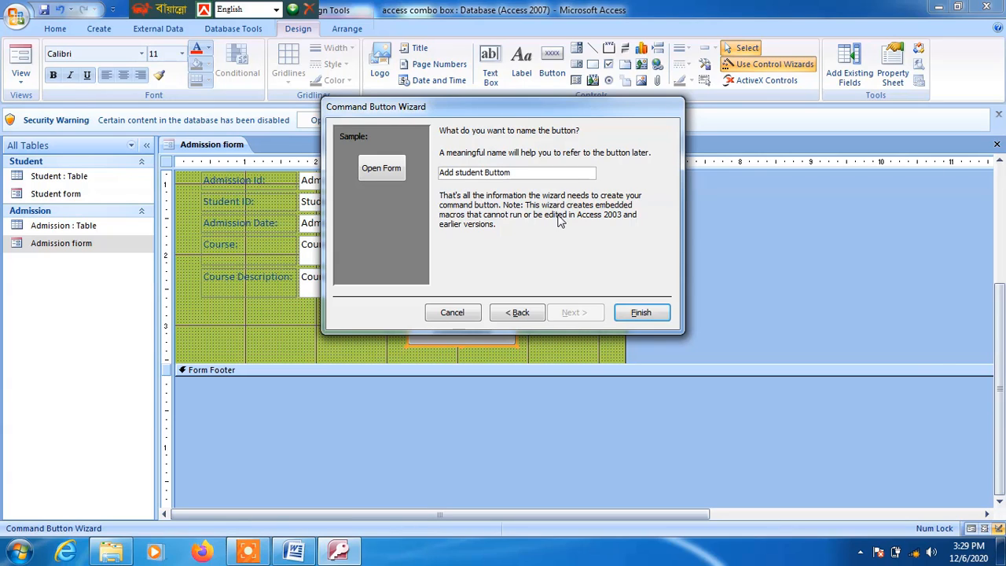
left_click(649, 312)
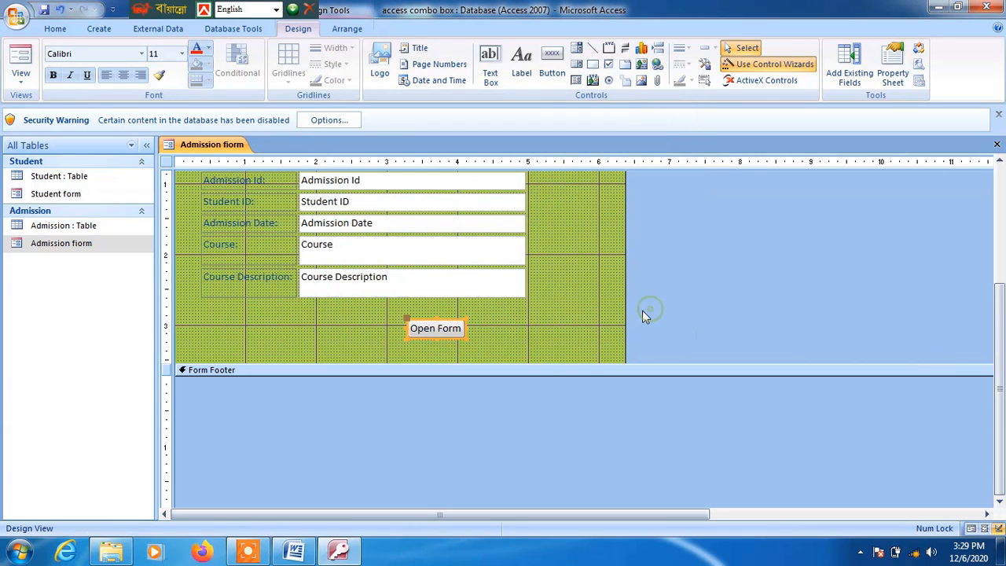
Close the Admission form's design with its changes saved and reopen it as a pop-up.
left_click(996, 147)
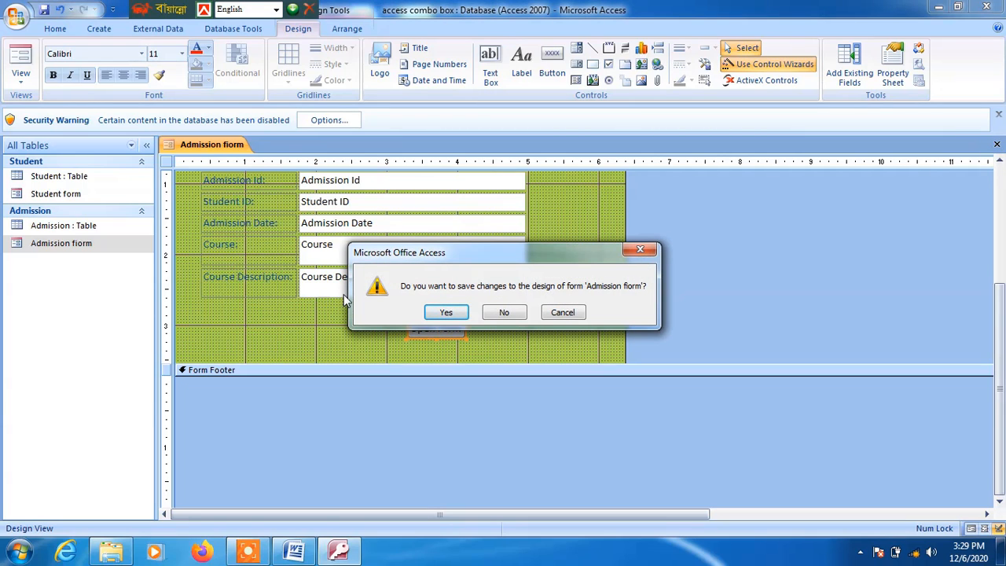
key("Return")
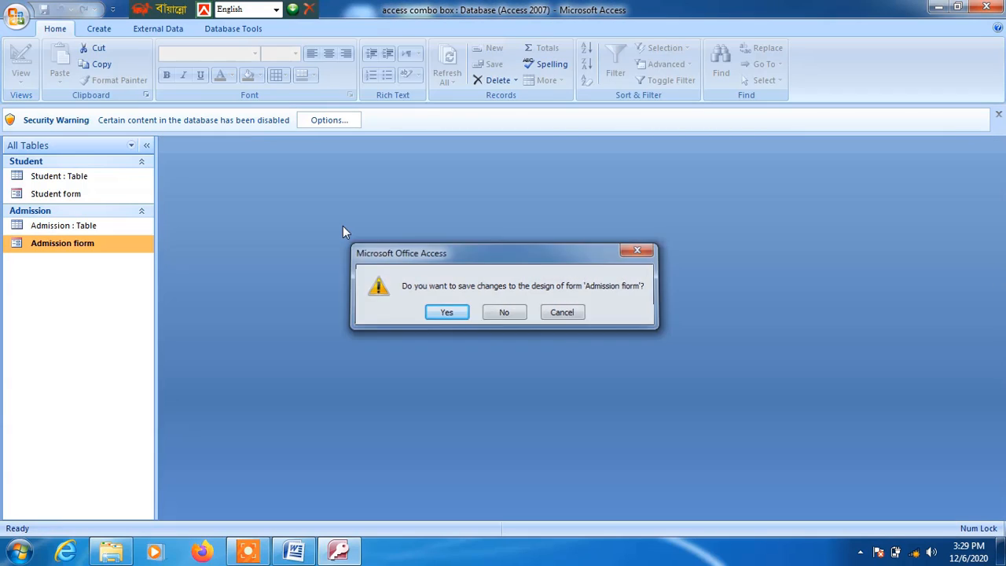
key("Return")
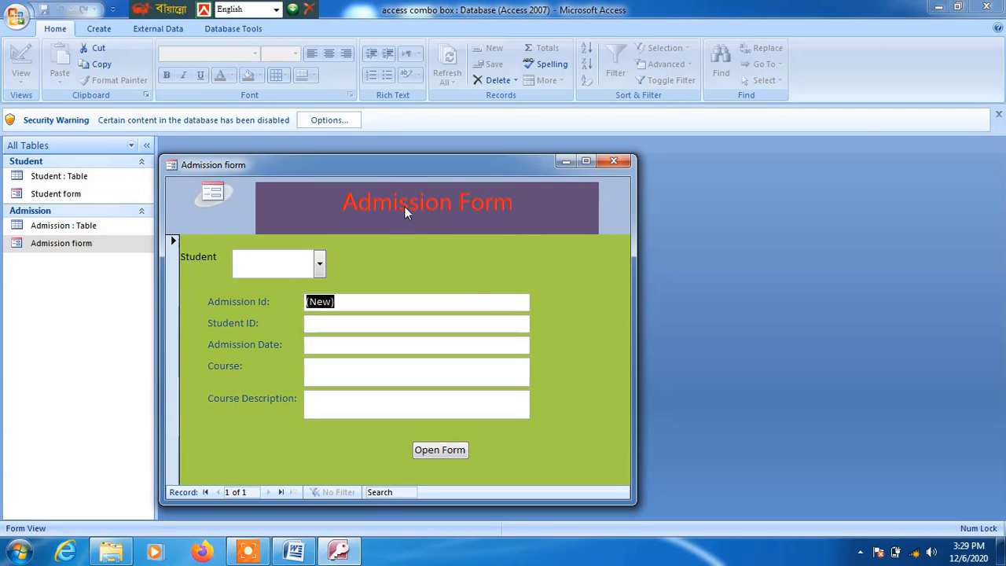
Choose the 3 near the end of the Student combo box list and test the Open Form button.
left_click_drag(467, 176, 734, 166)
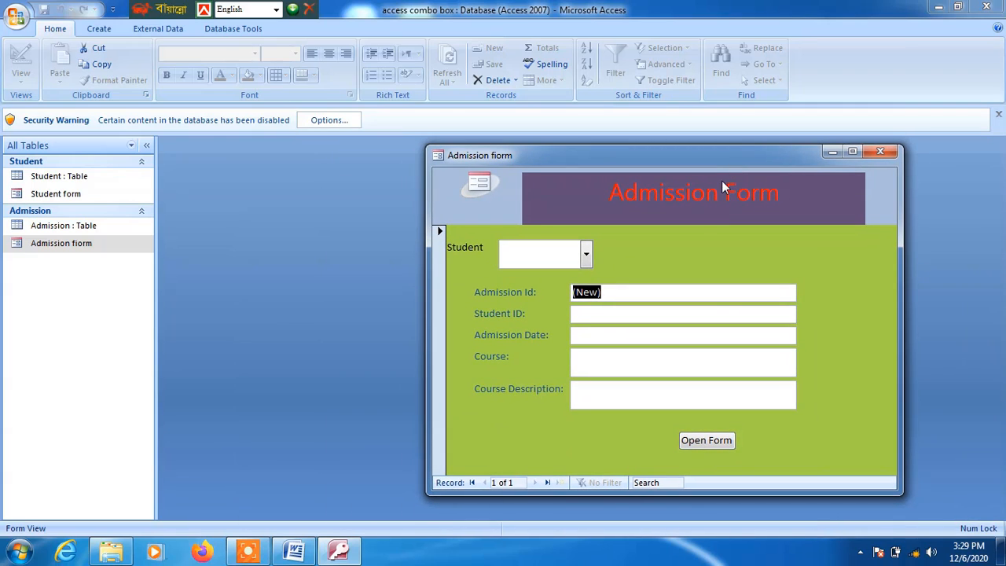
left_click(586, 255)
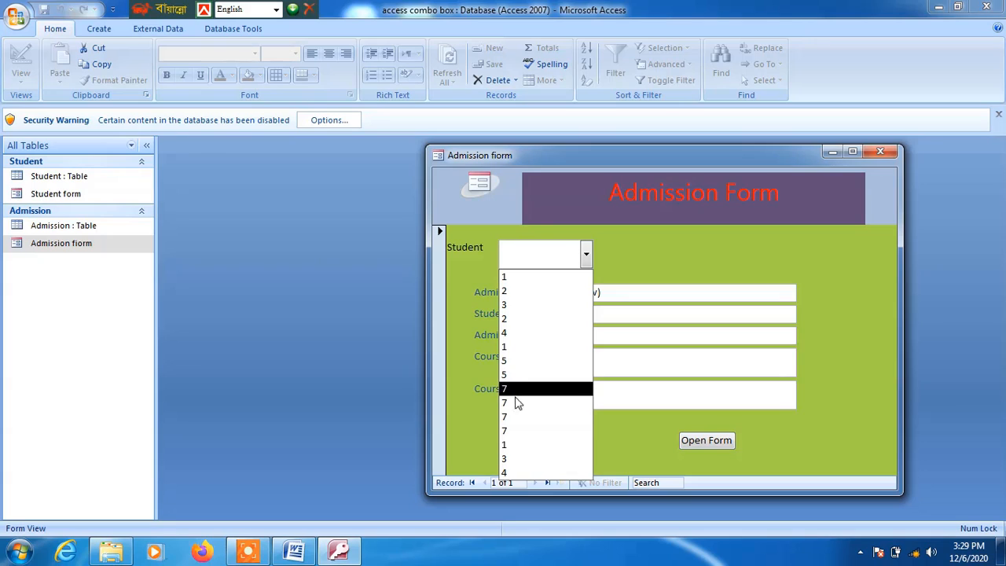
left_click(512, 459)
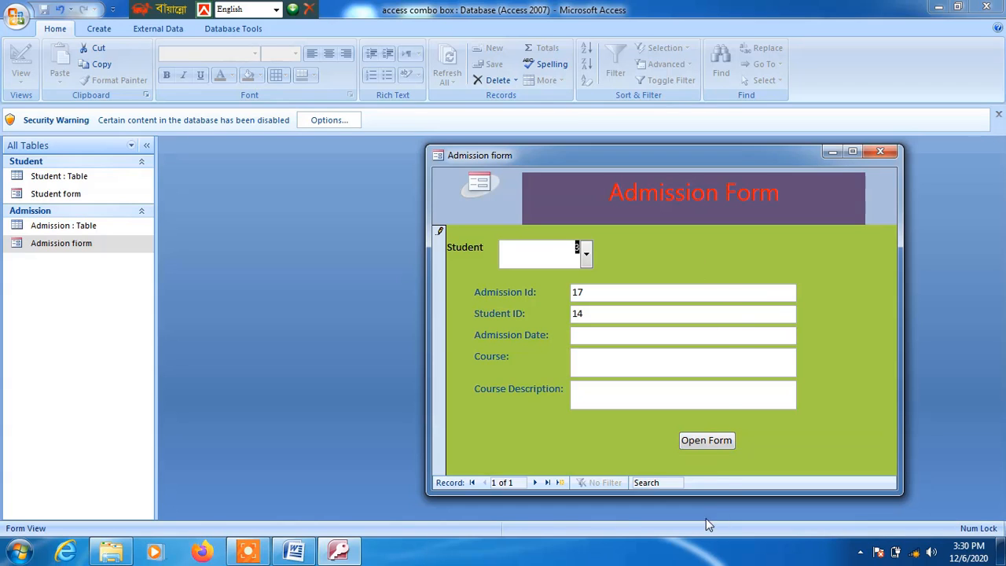
left_click(706, 440)
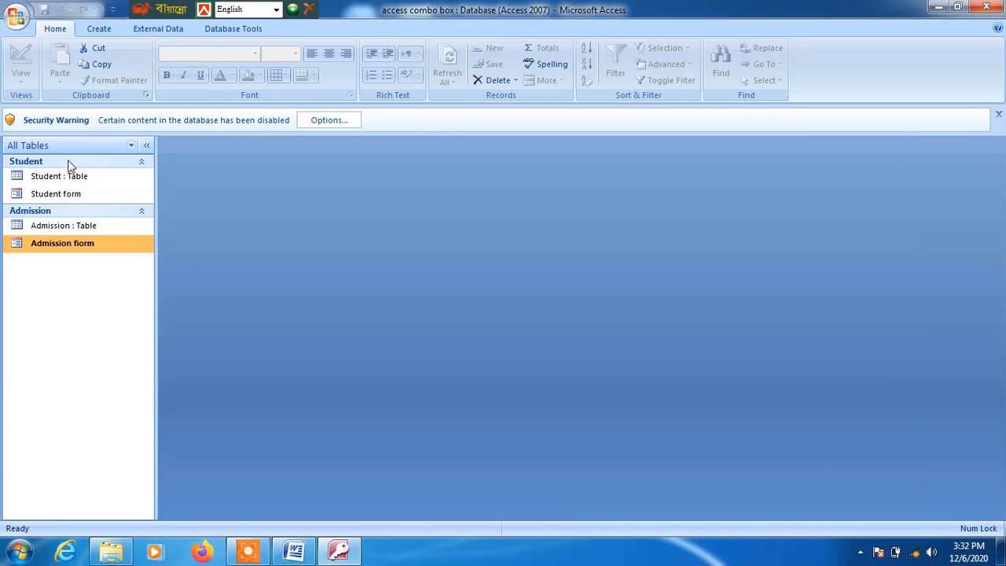
Reopen the Admission form, test opening the Student form and its Next Record button, and close both forms.
double_click(83, 253)
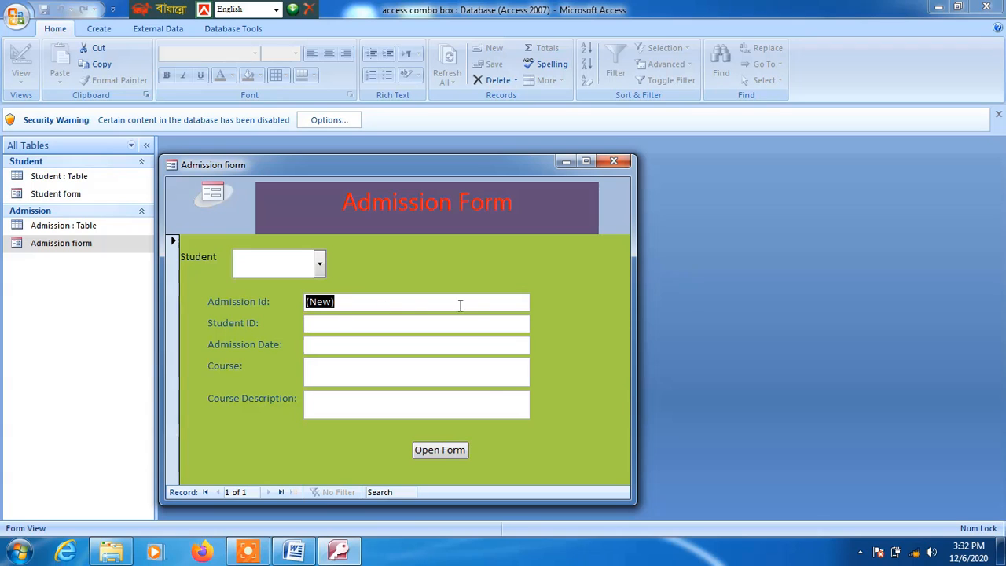
left_click(446, 455)
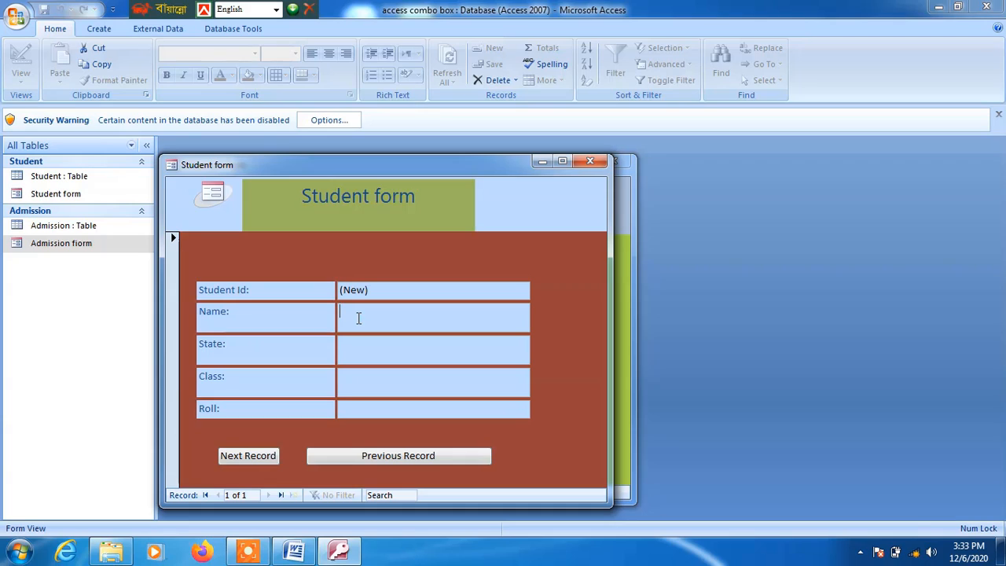
left_click(253, 460)
left_click(590, 161)
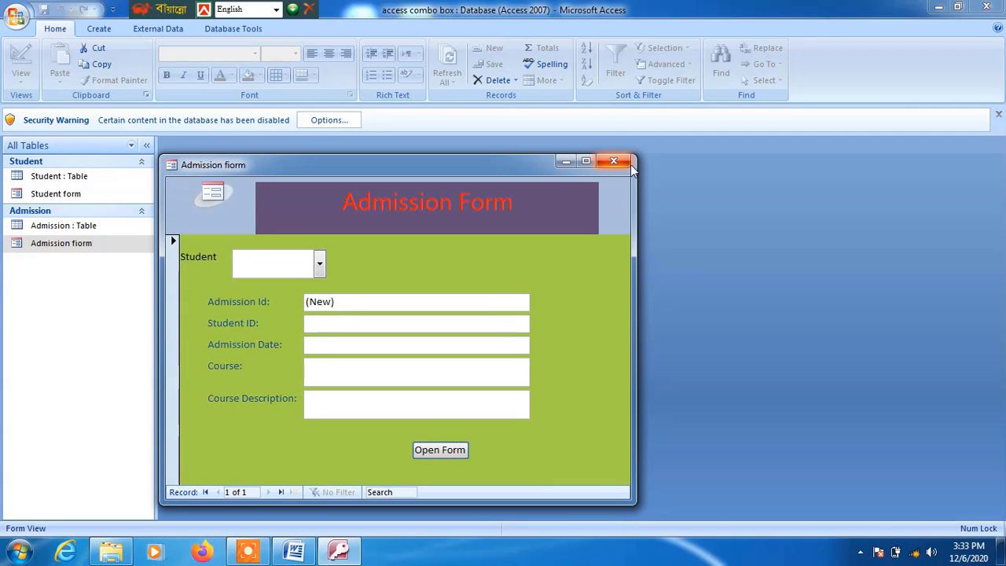
left_click(617, 162)
Open the Student table, examine the admission records linked to Student Id 1, and close the table.
left_click(71, 180)
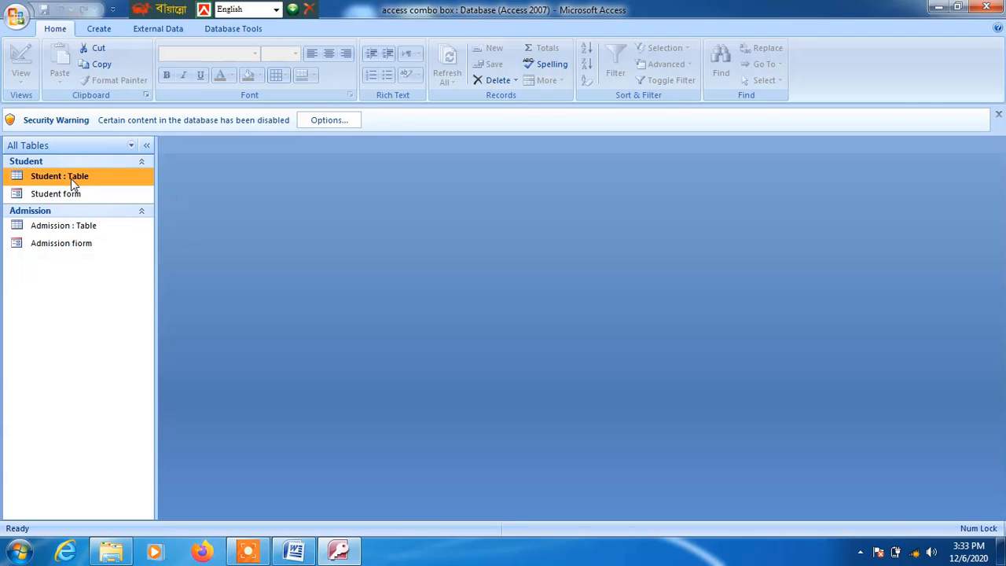
double_click(70, 179)
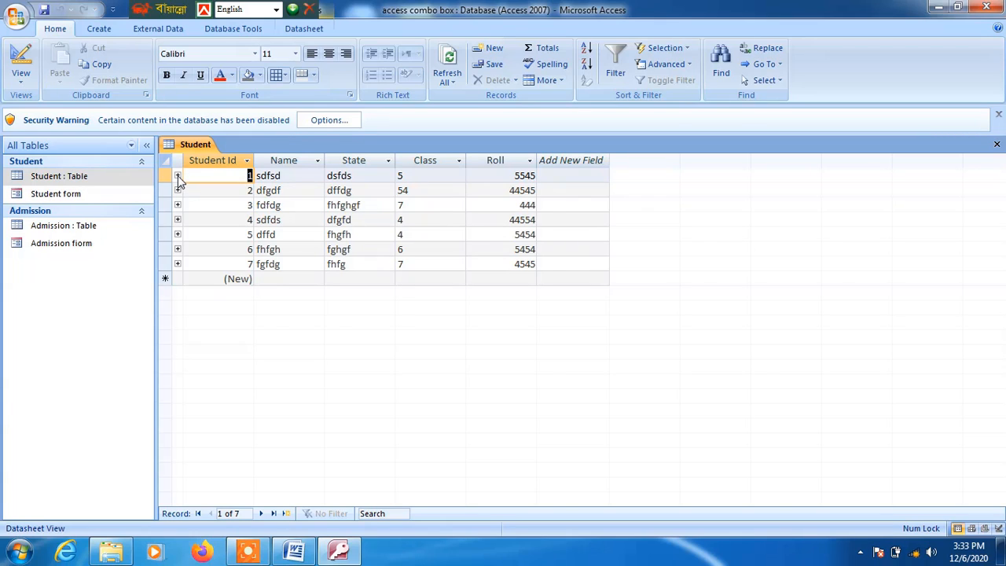
left_click(178, 176)
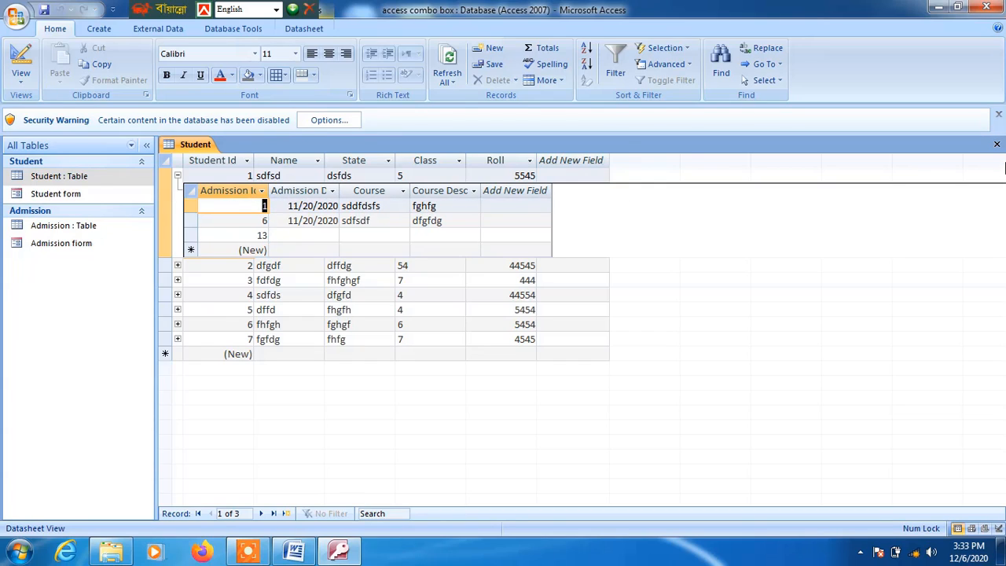
left_click(997, 144)
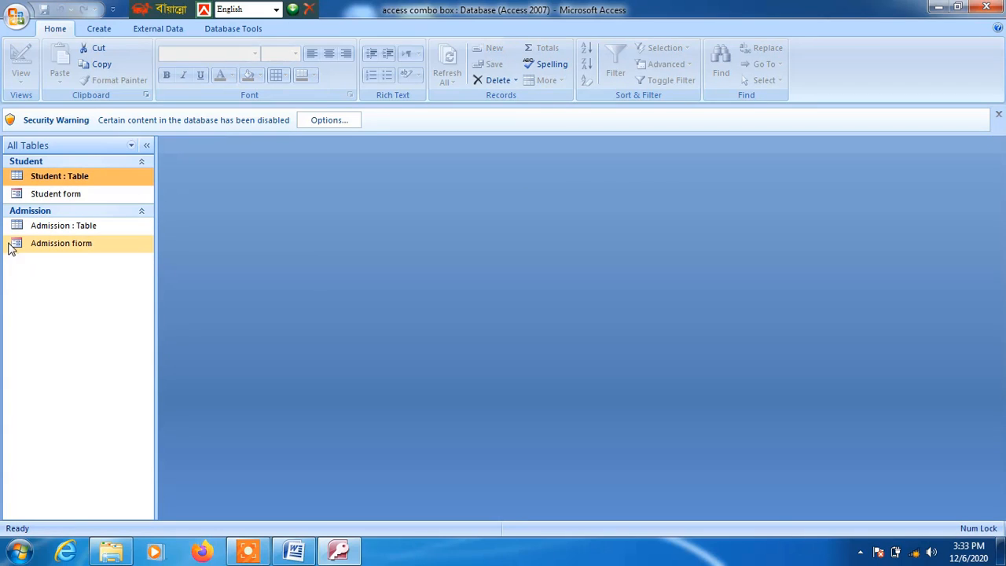
Reopen the Student table, examine the admission records linked to Student Id 3, and close the table.
key("Return")
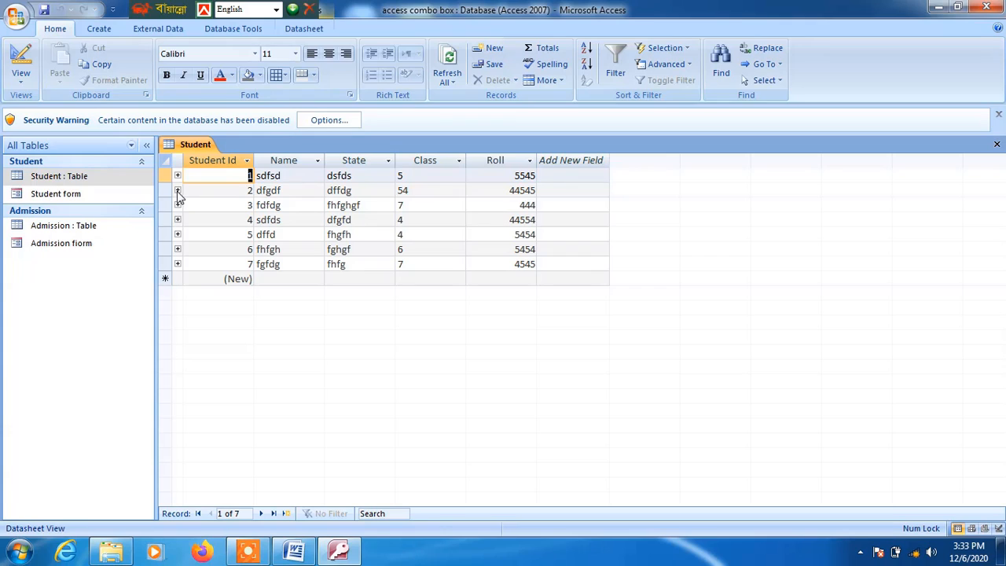
left_click(178, 205)
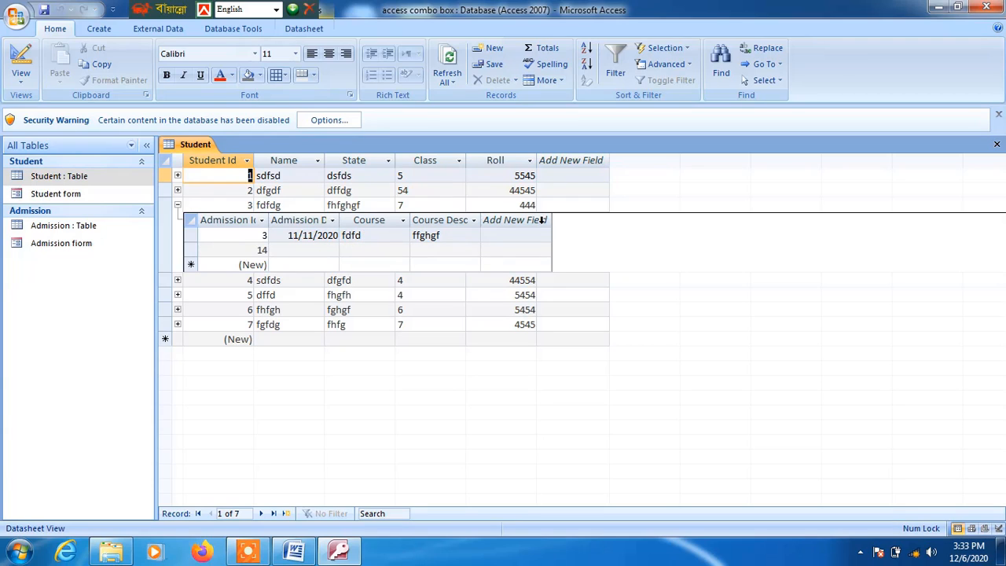
left_click(996, 144)
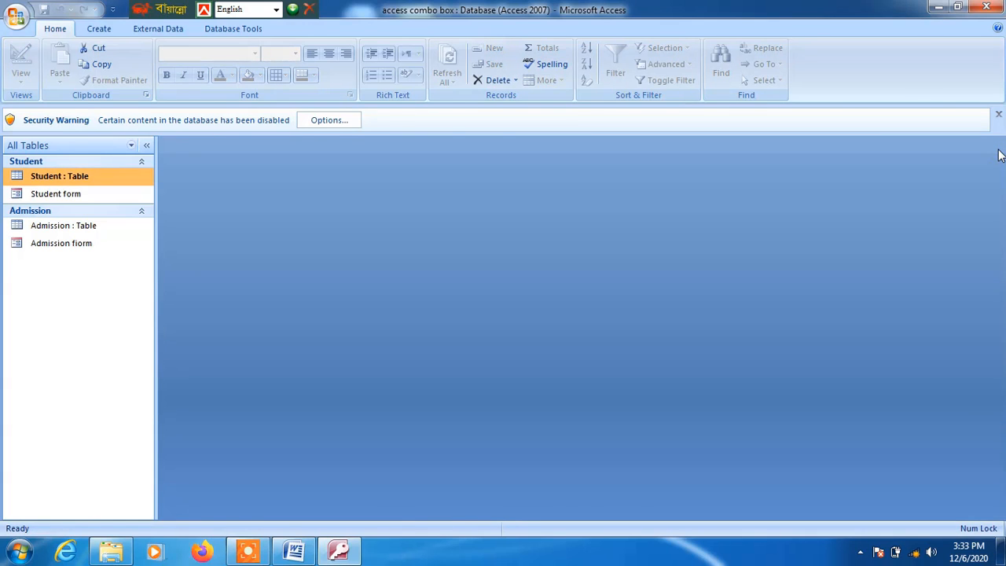